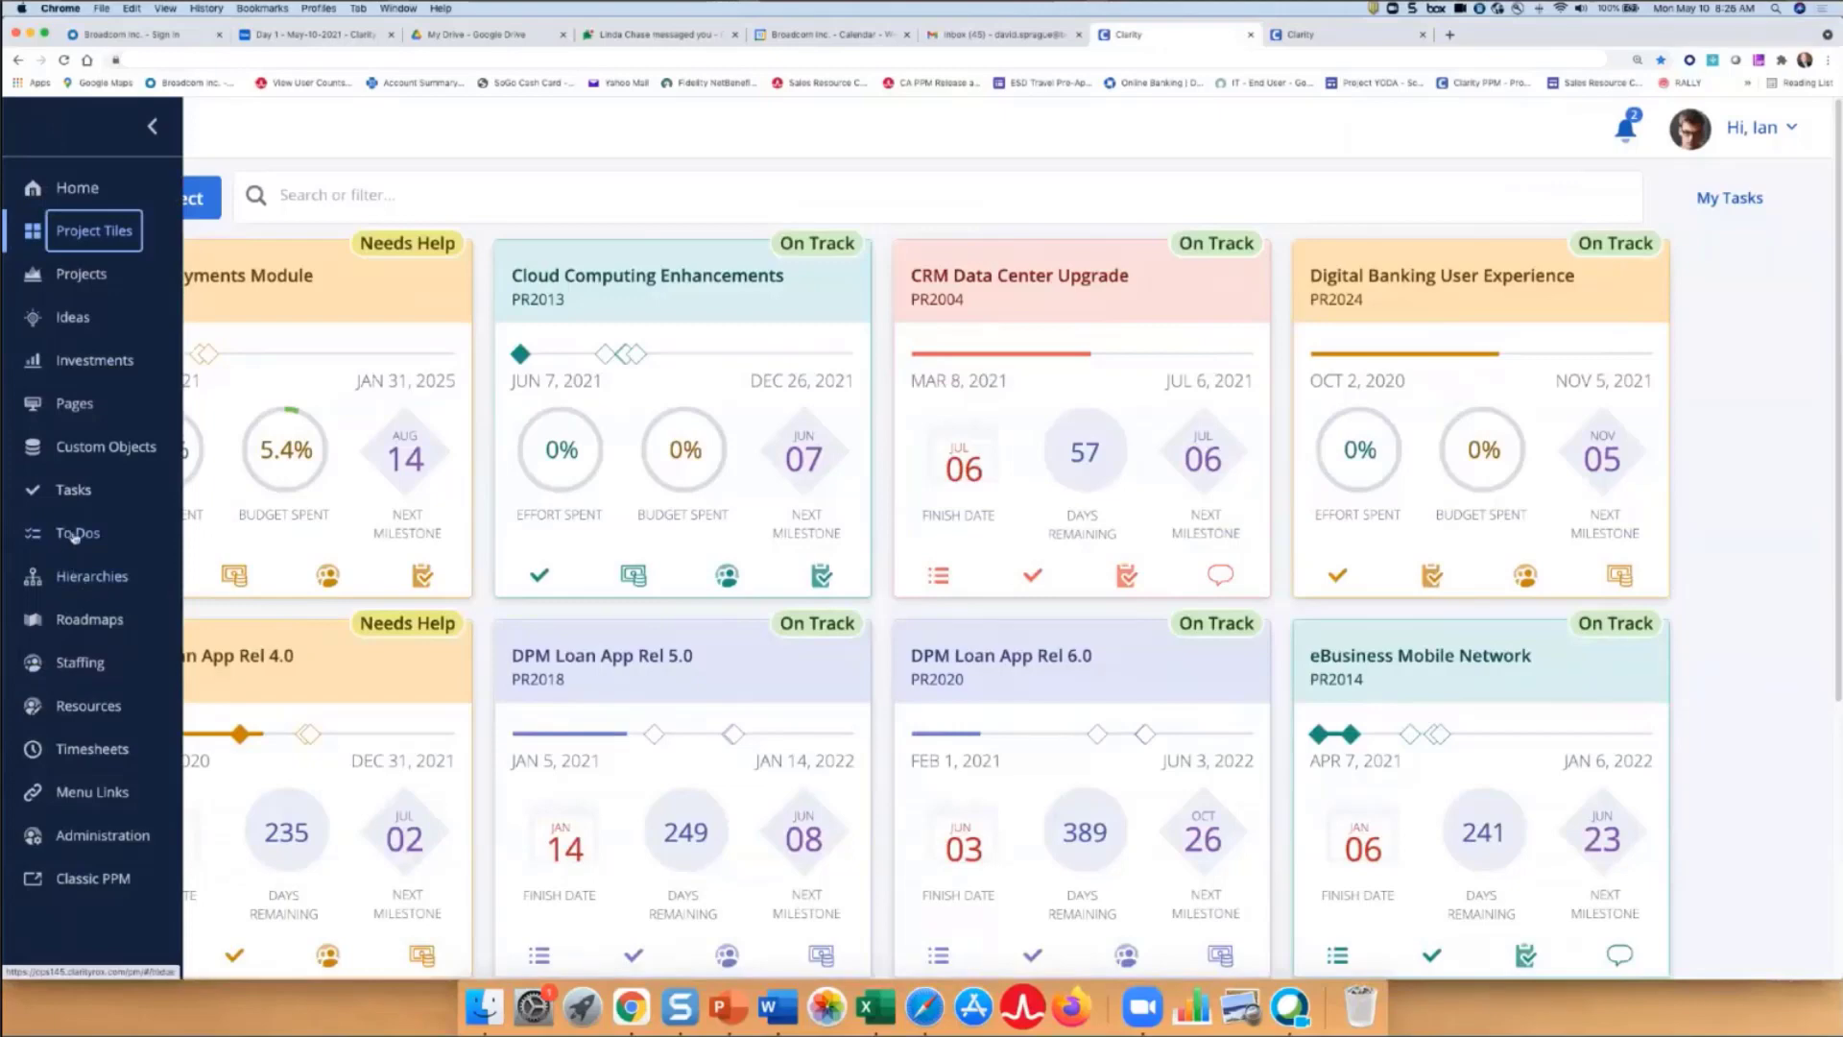
- Go to the To Dos list and display its column panel showing the checked columns
click(74, 535)
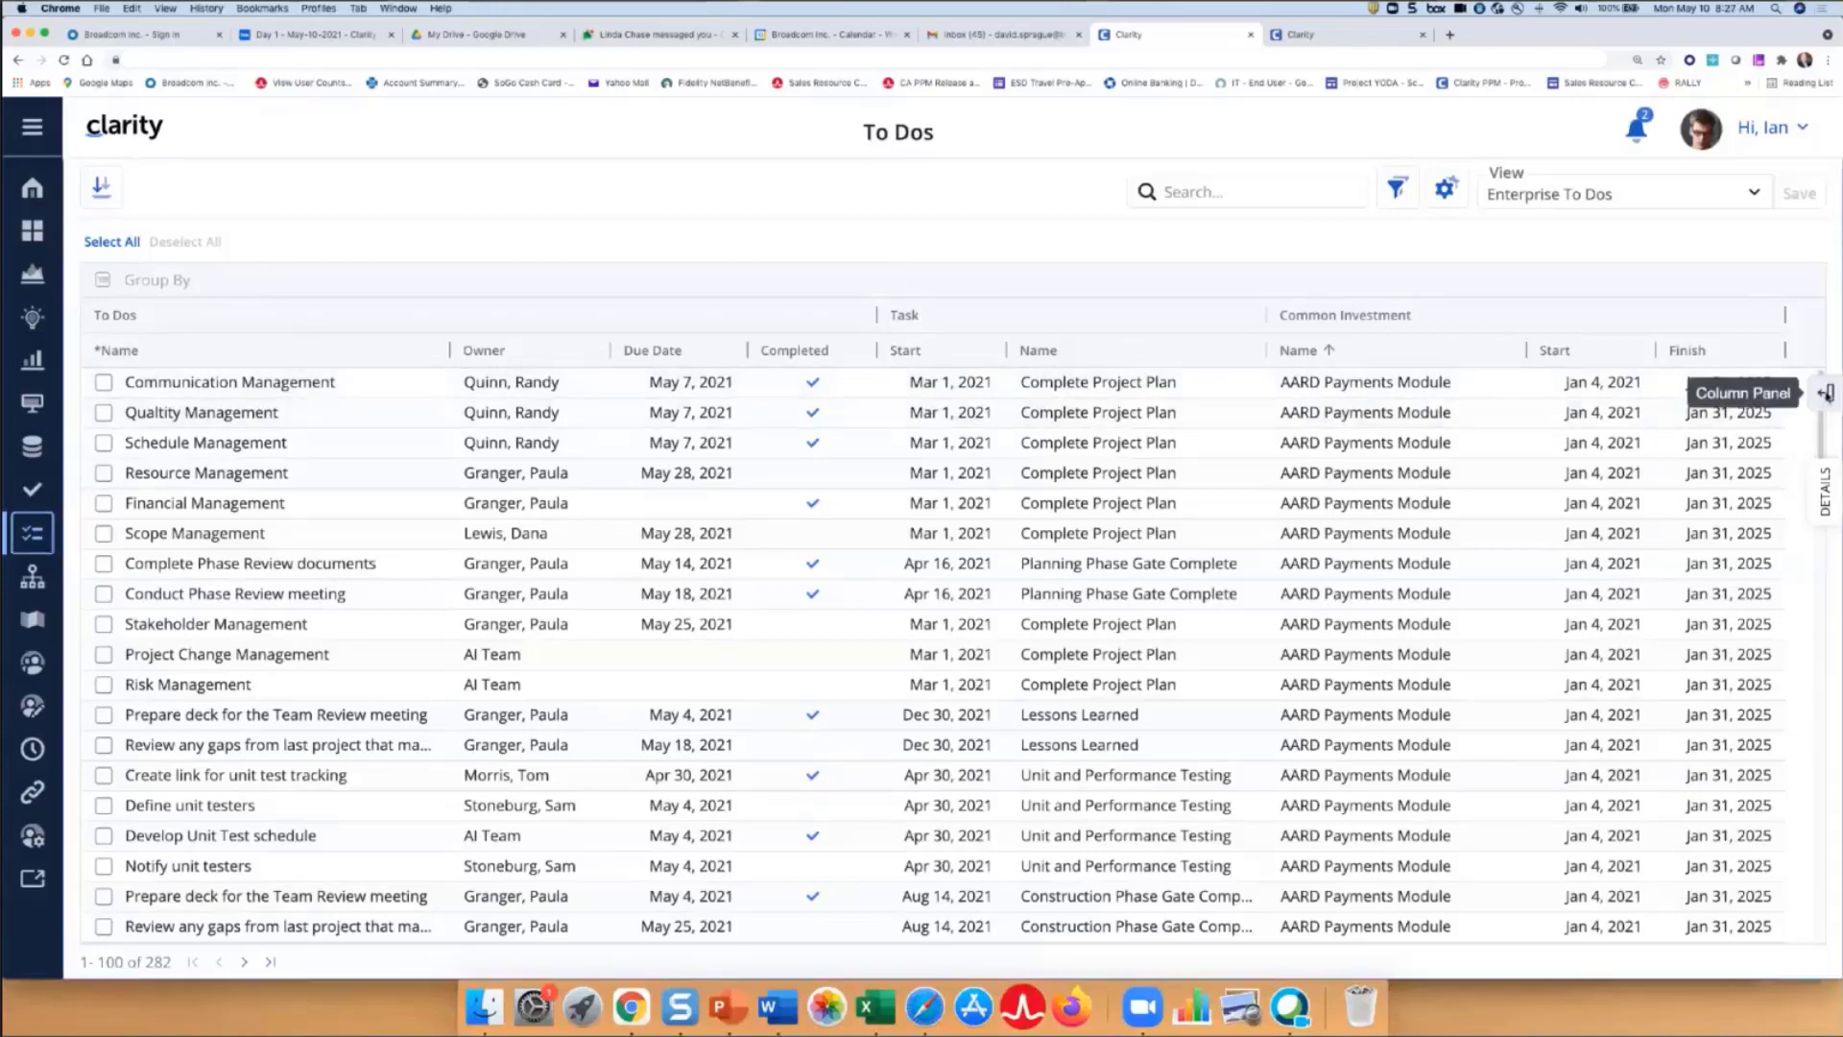
click(1825, 394)
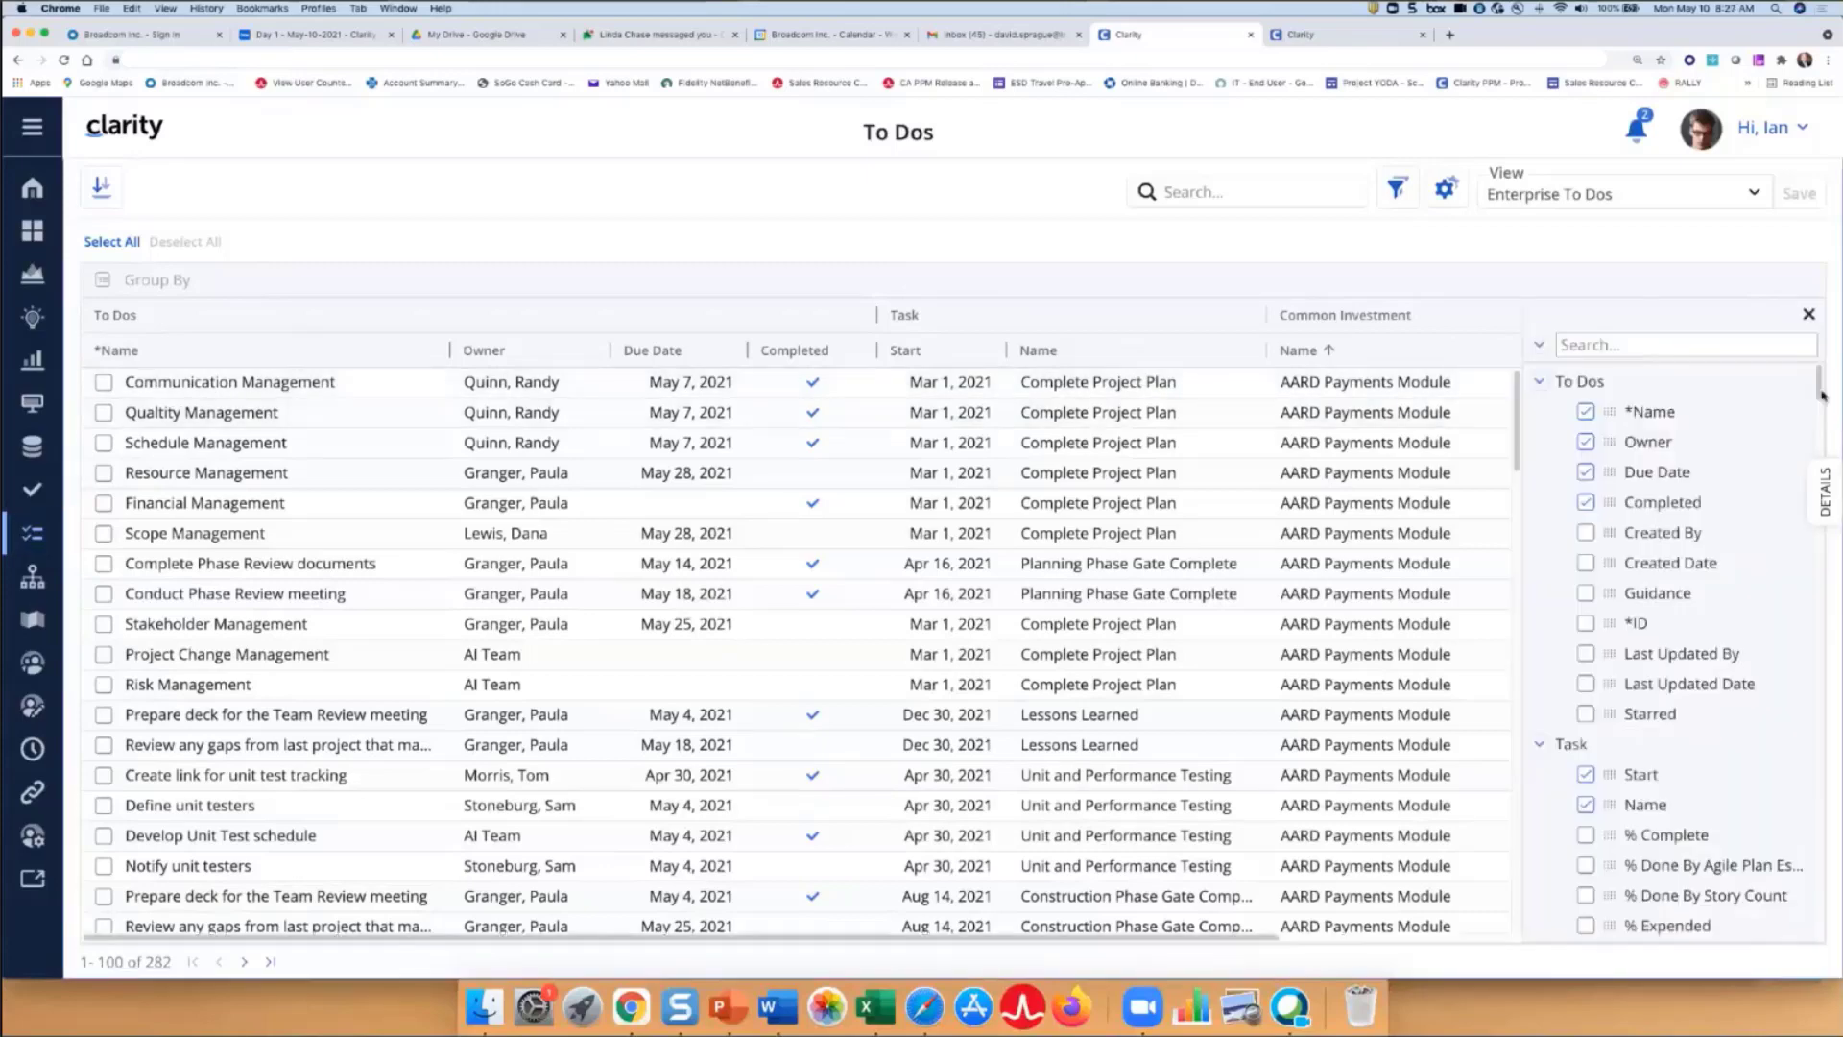
- Search columns for '%', add Task % Complete, and place it right after Start
click(1539, 348)
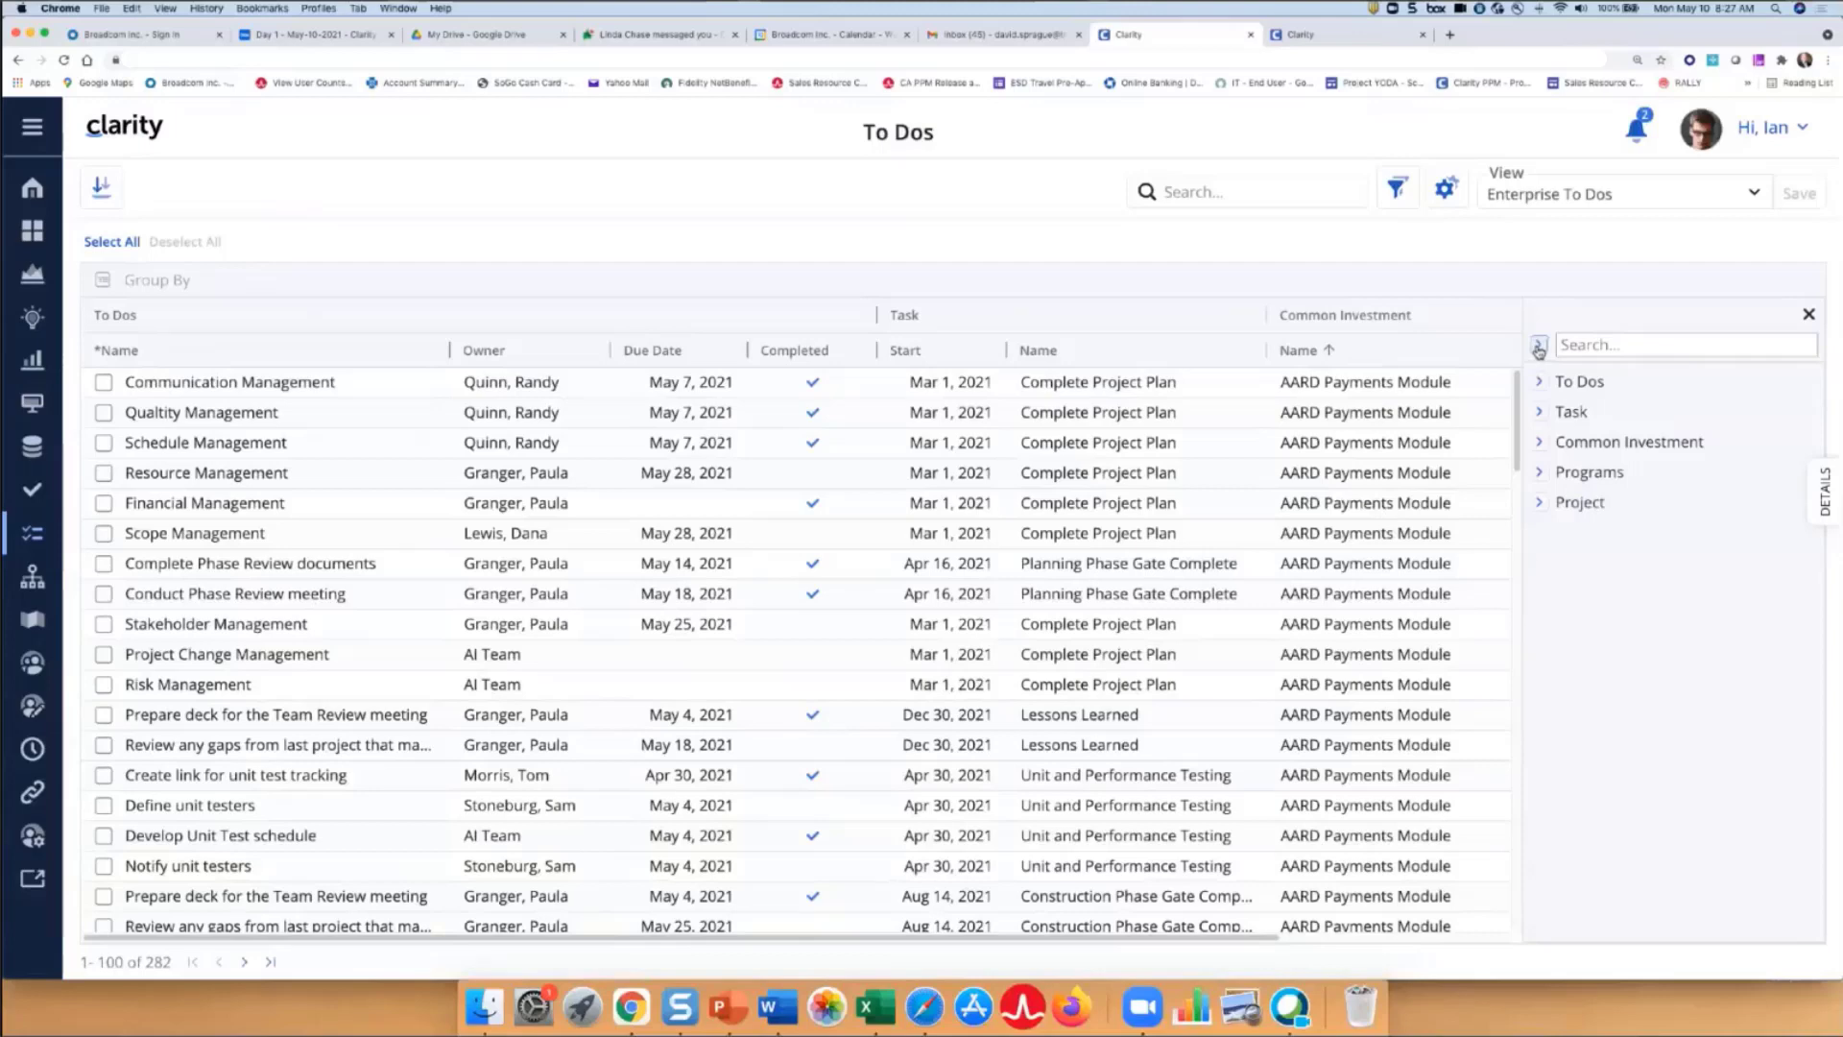
click(1538, 348)
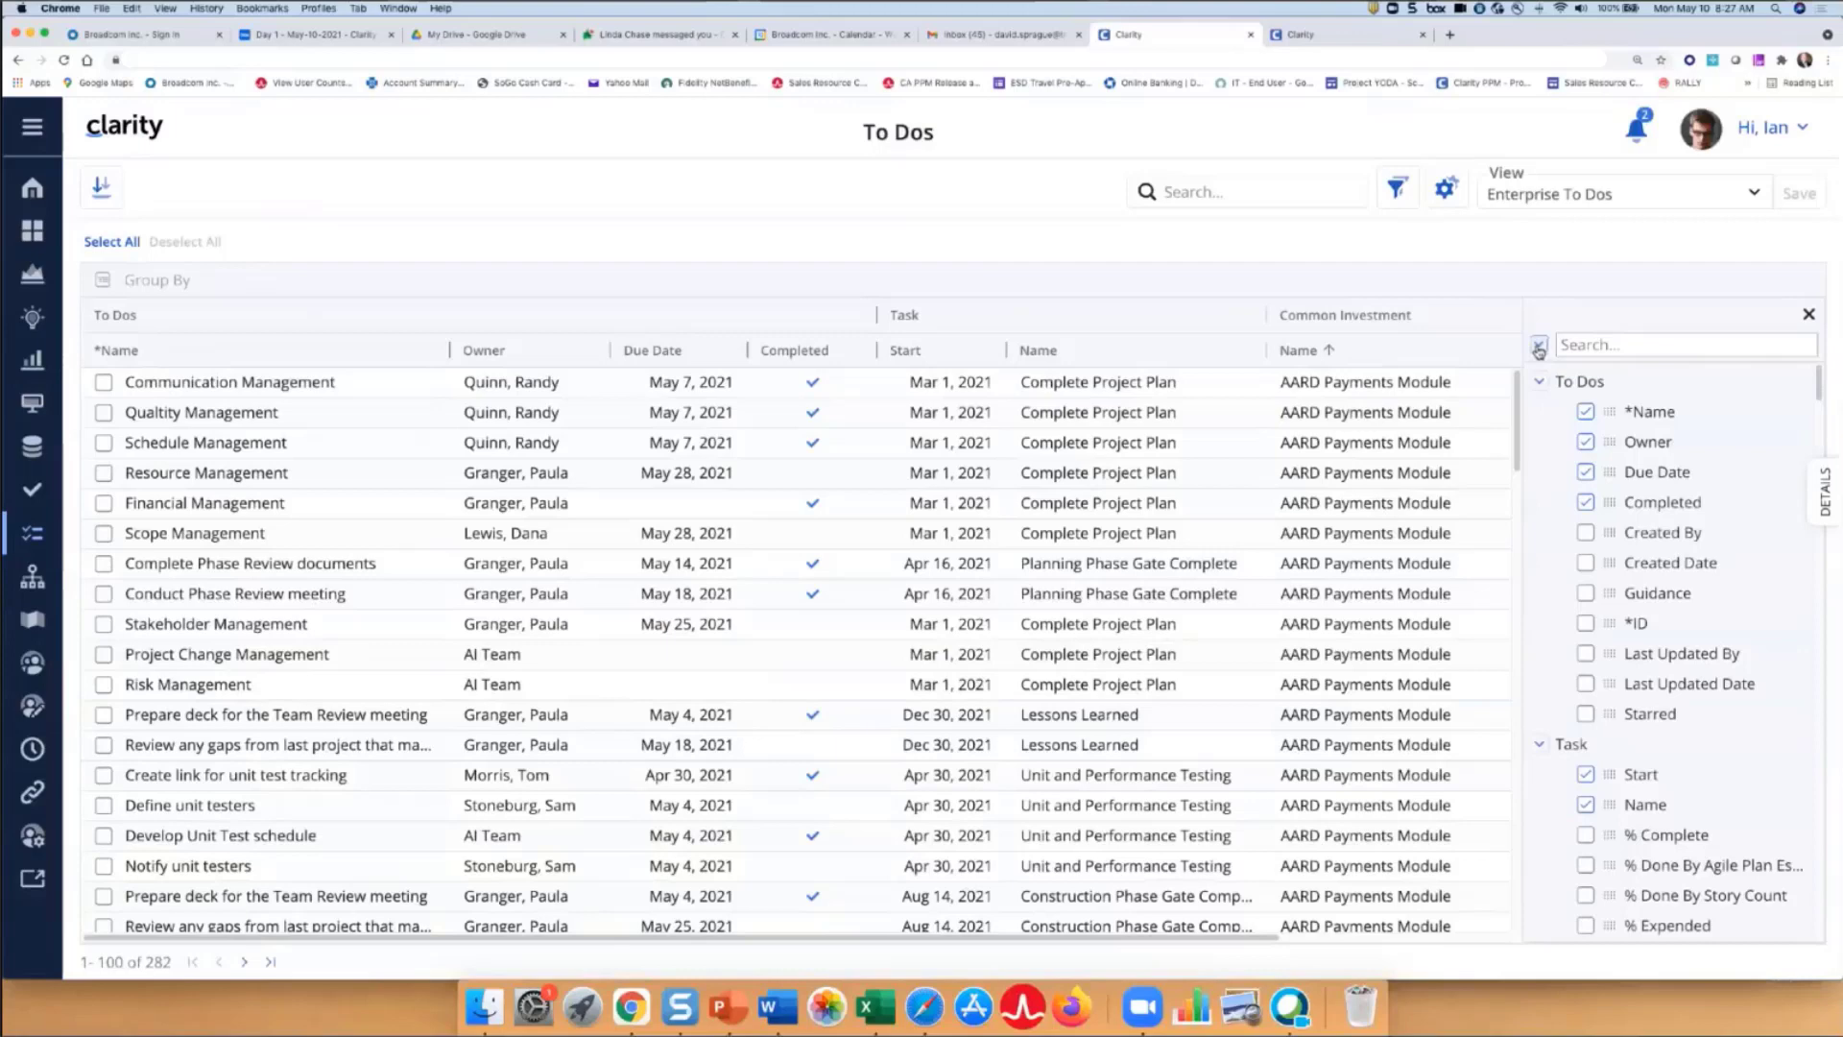
click(1598, 346)
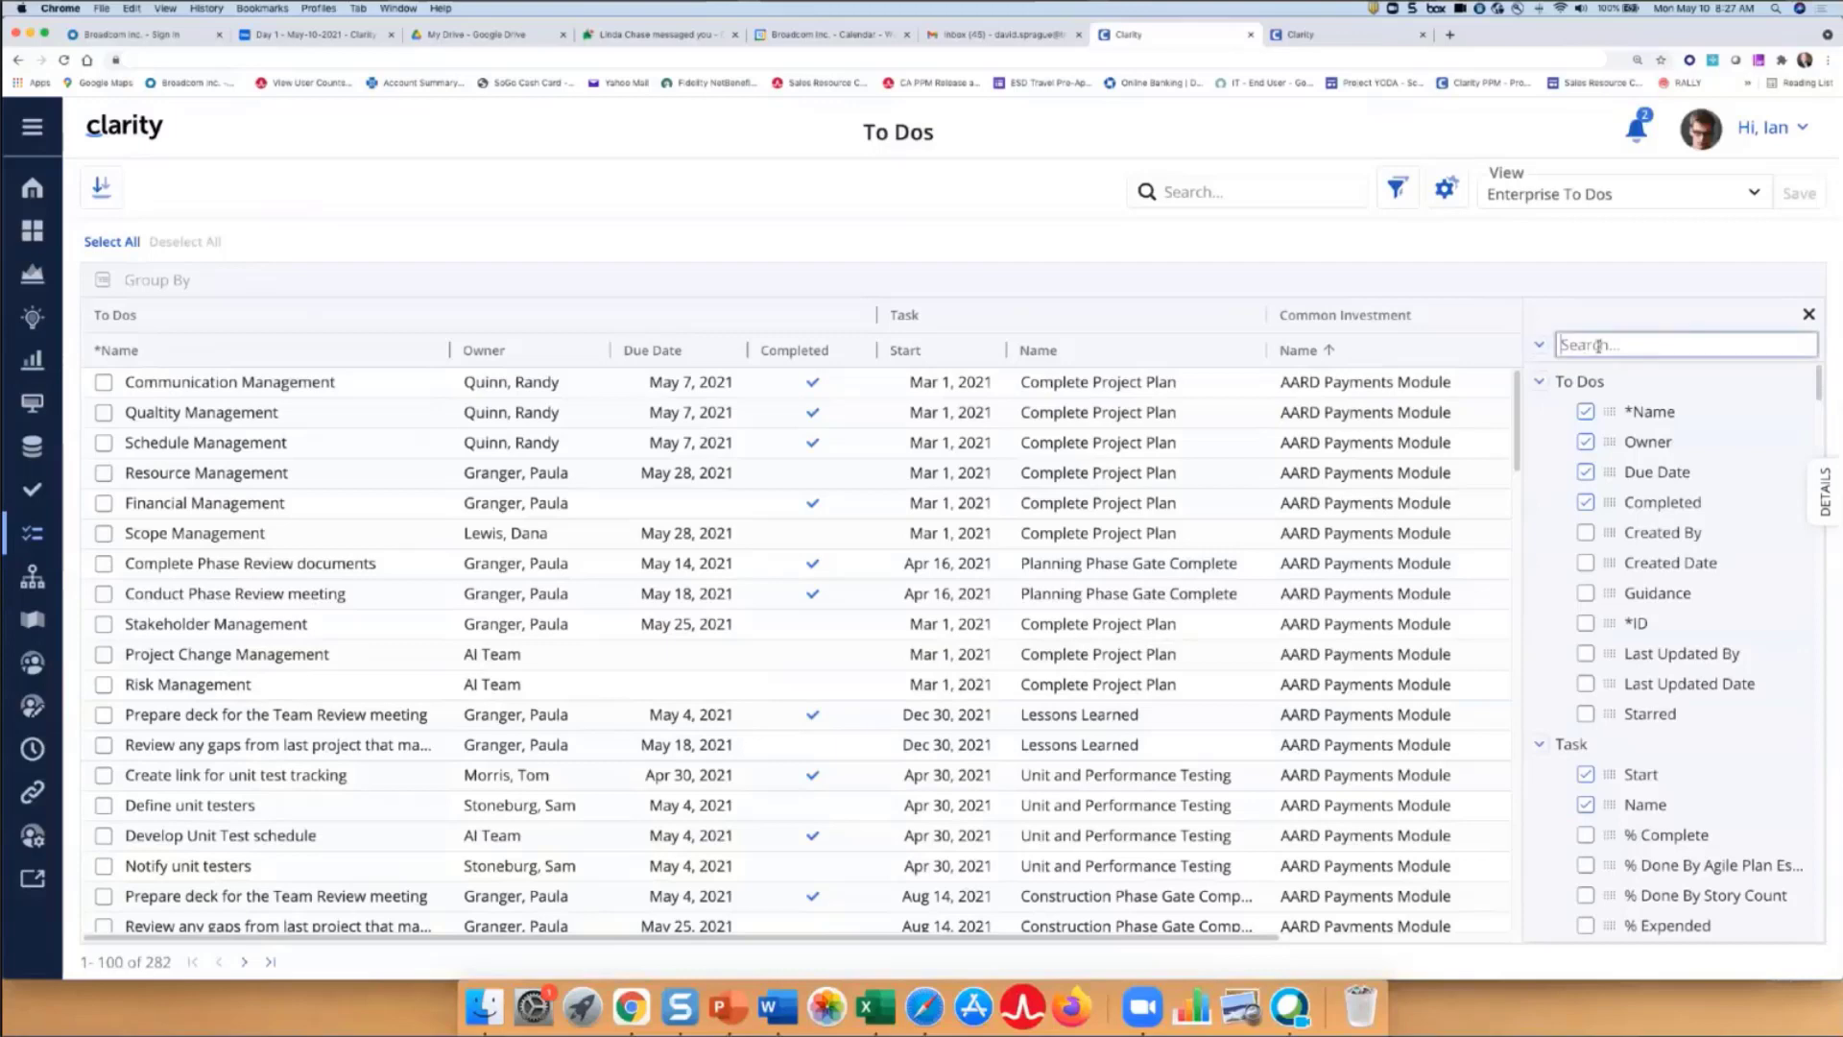
text(%)
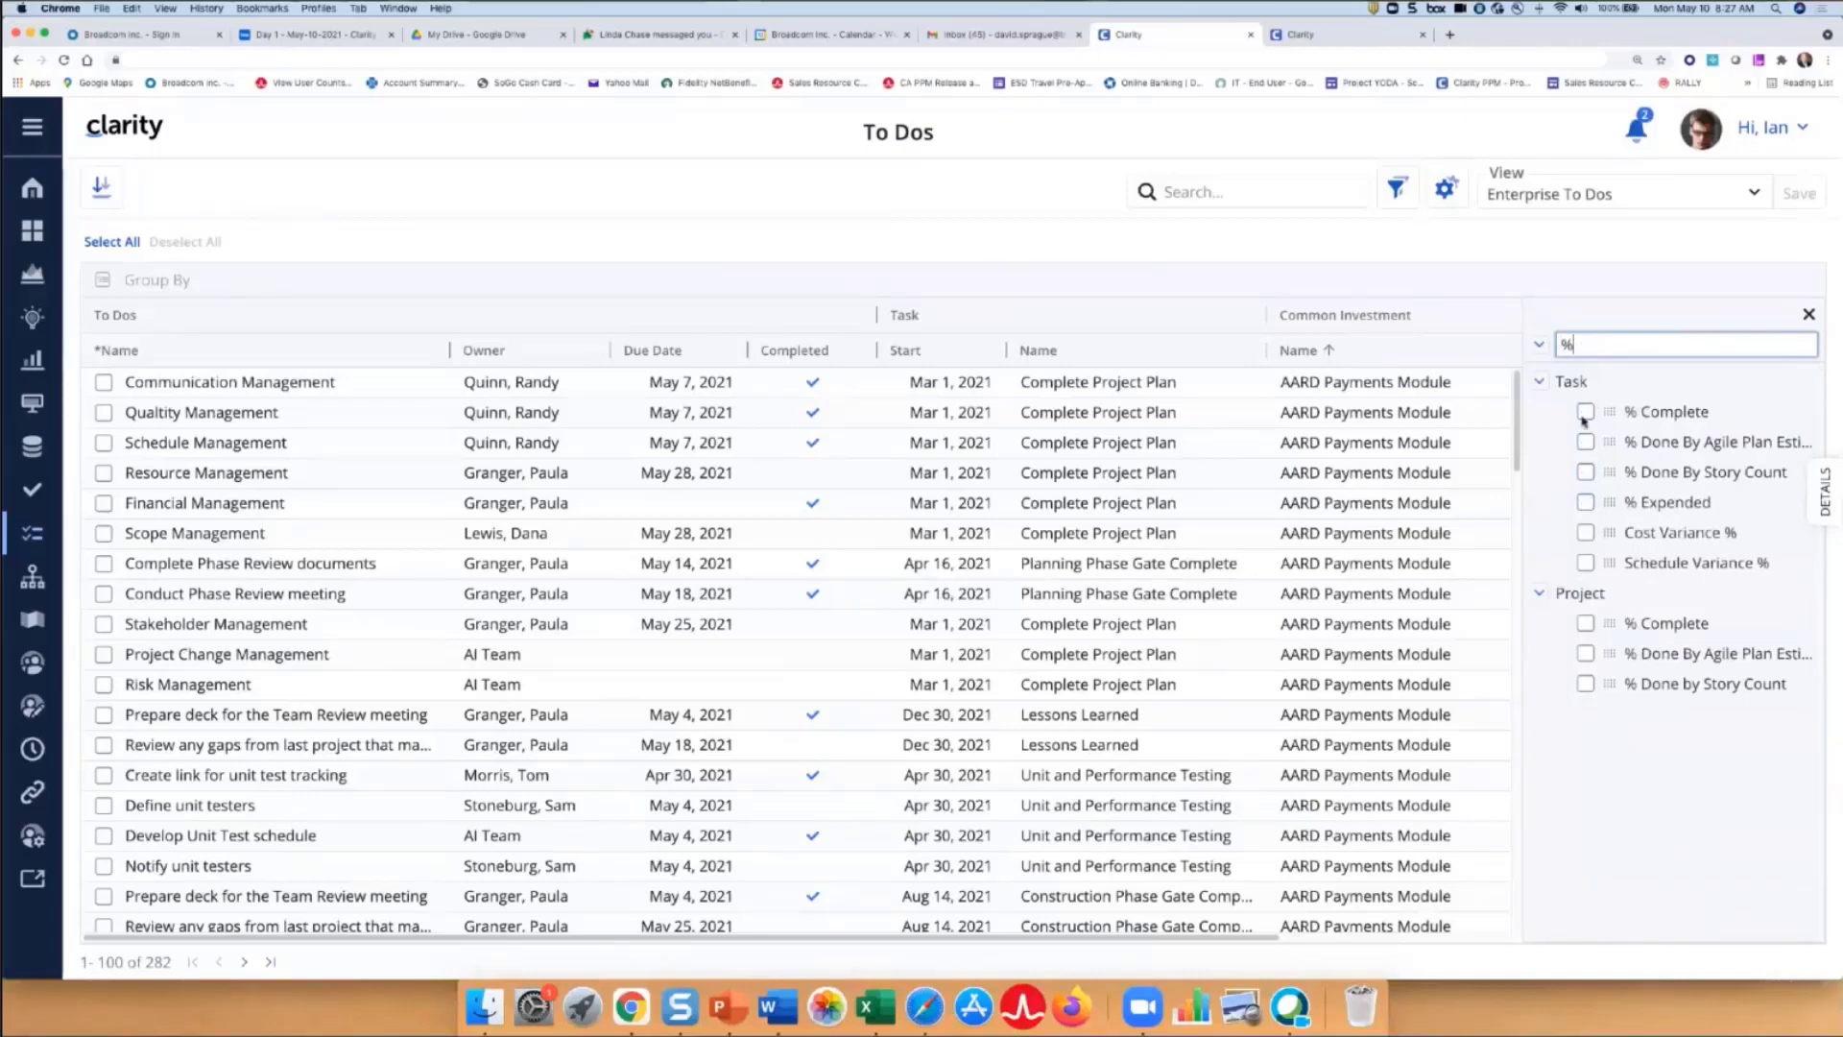
click(1585, 415)
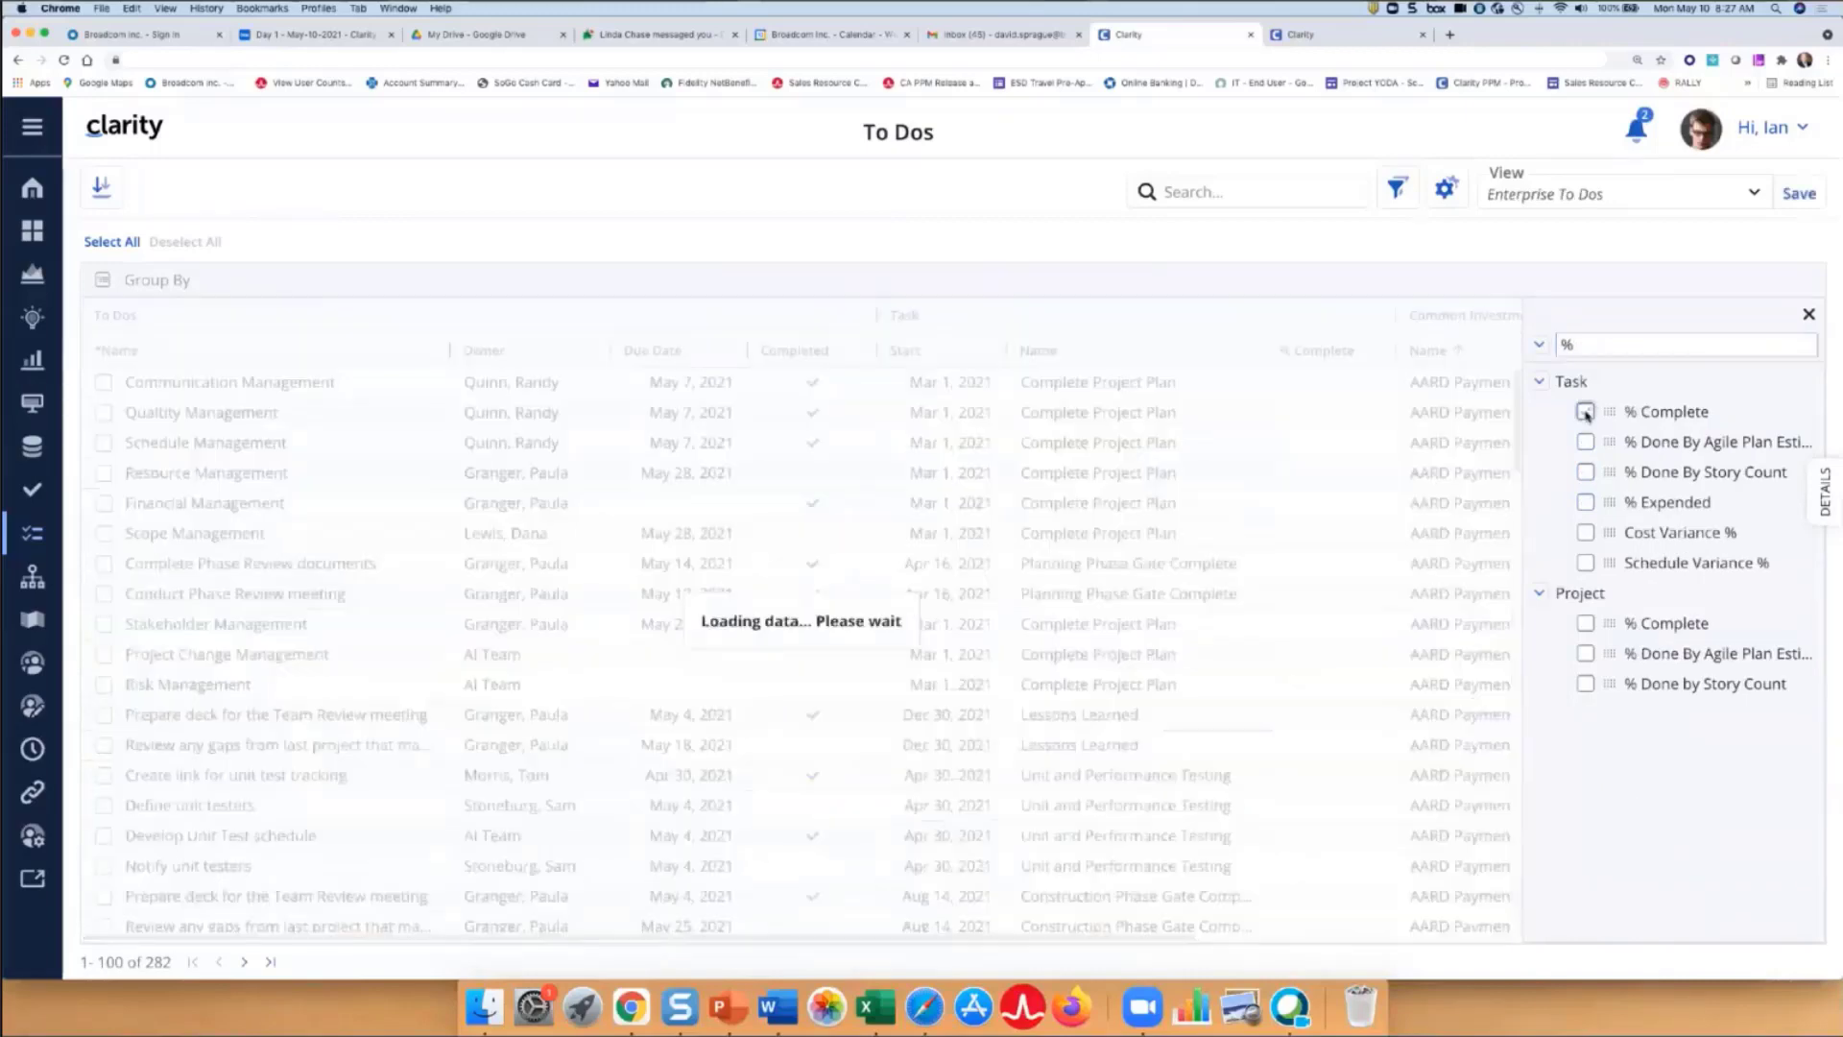
drag(1609, 411, 1031, 380)
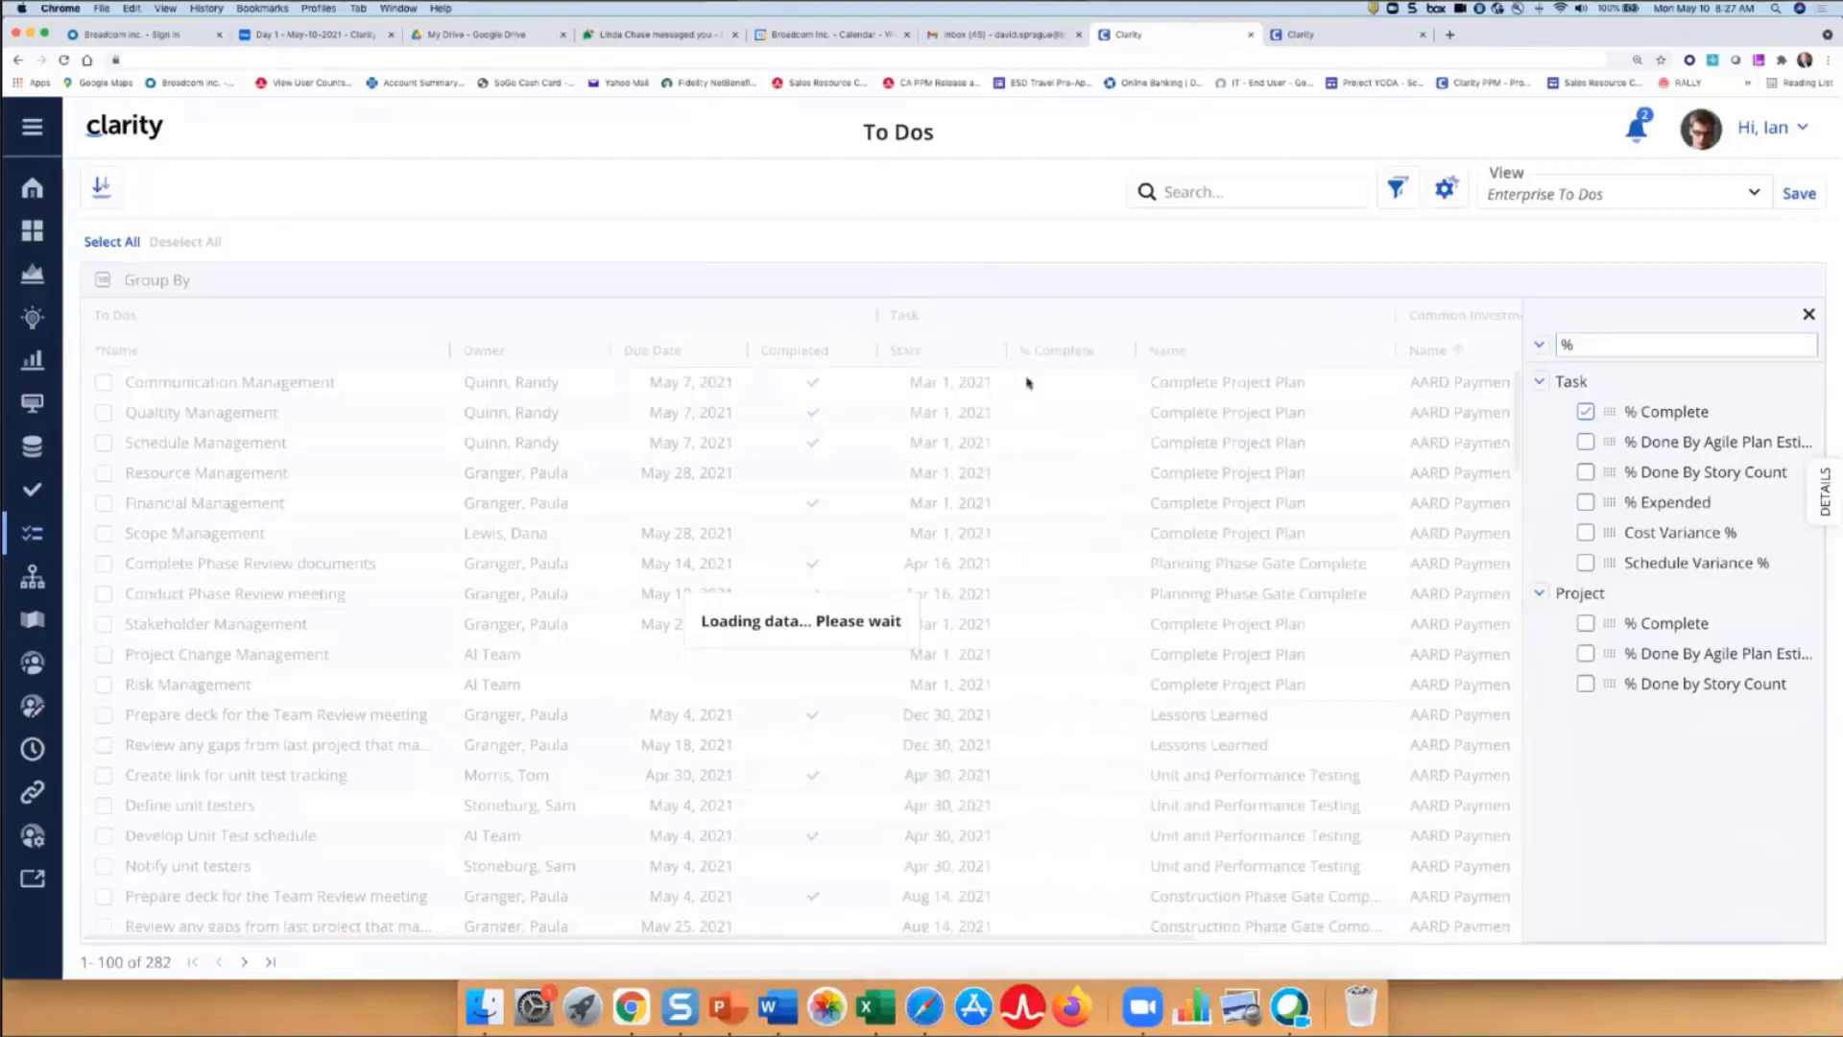
- Search columns for 'last upd' and add the Programs Last Updated By column
click(1807, 315)
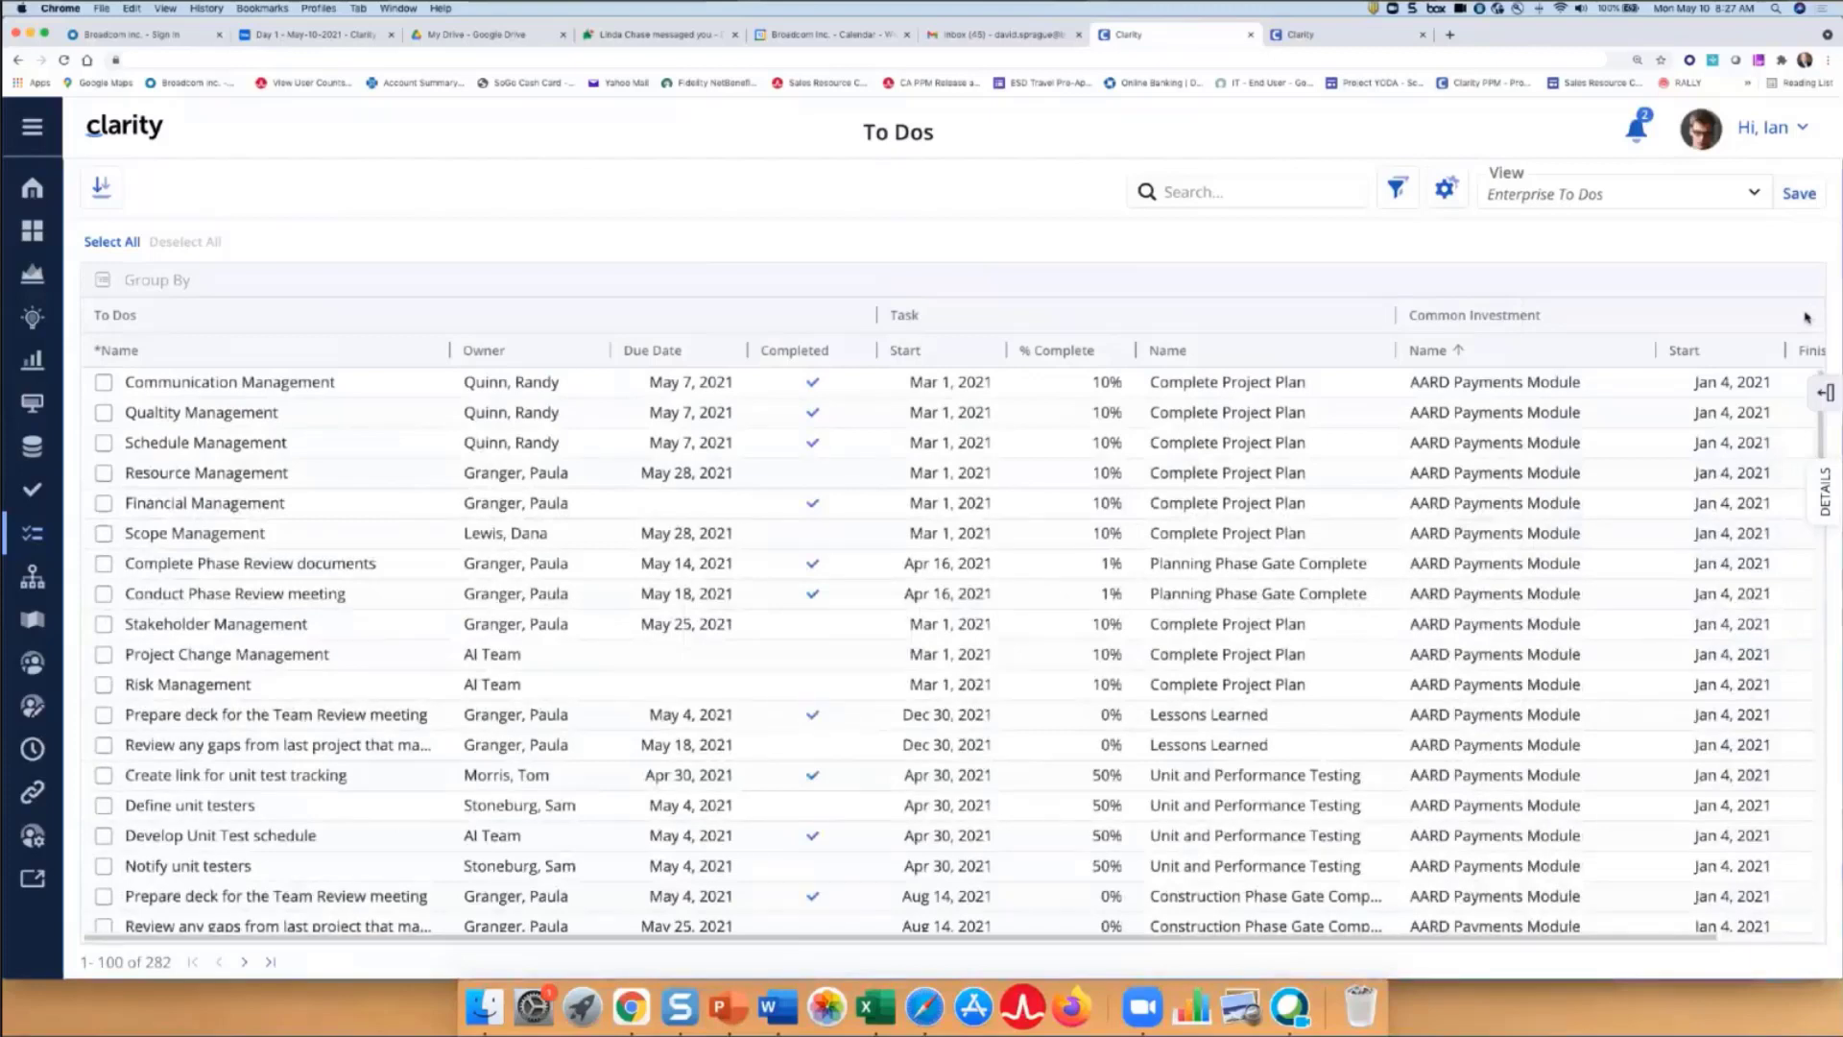
click(1805, 316)
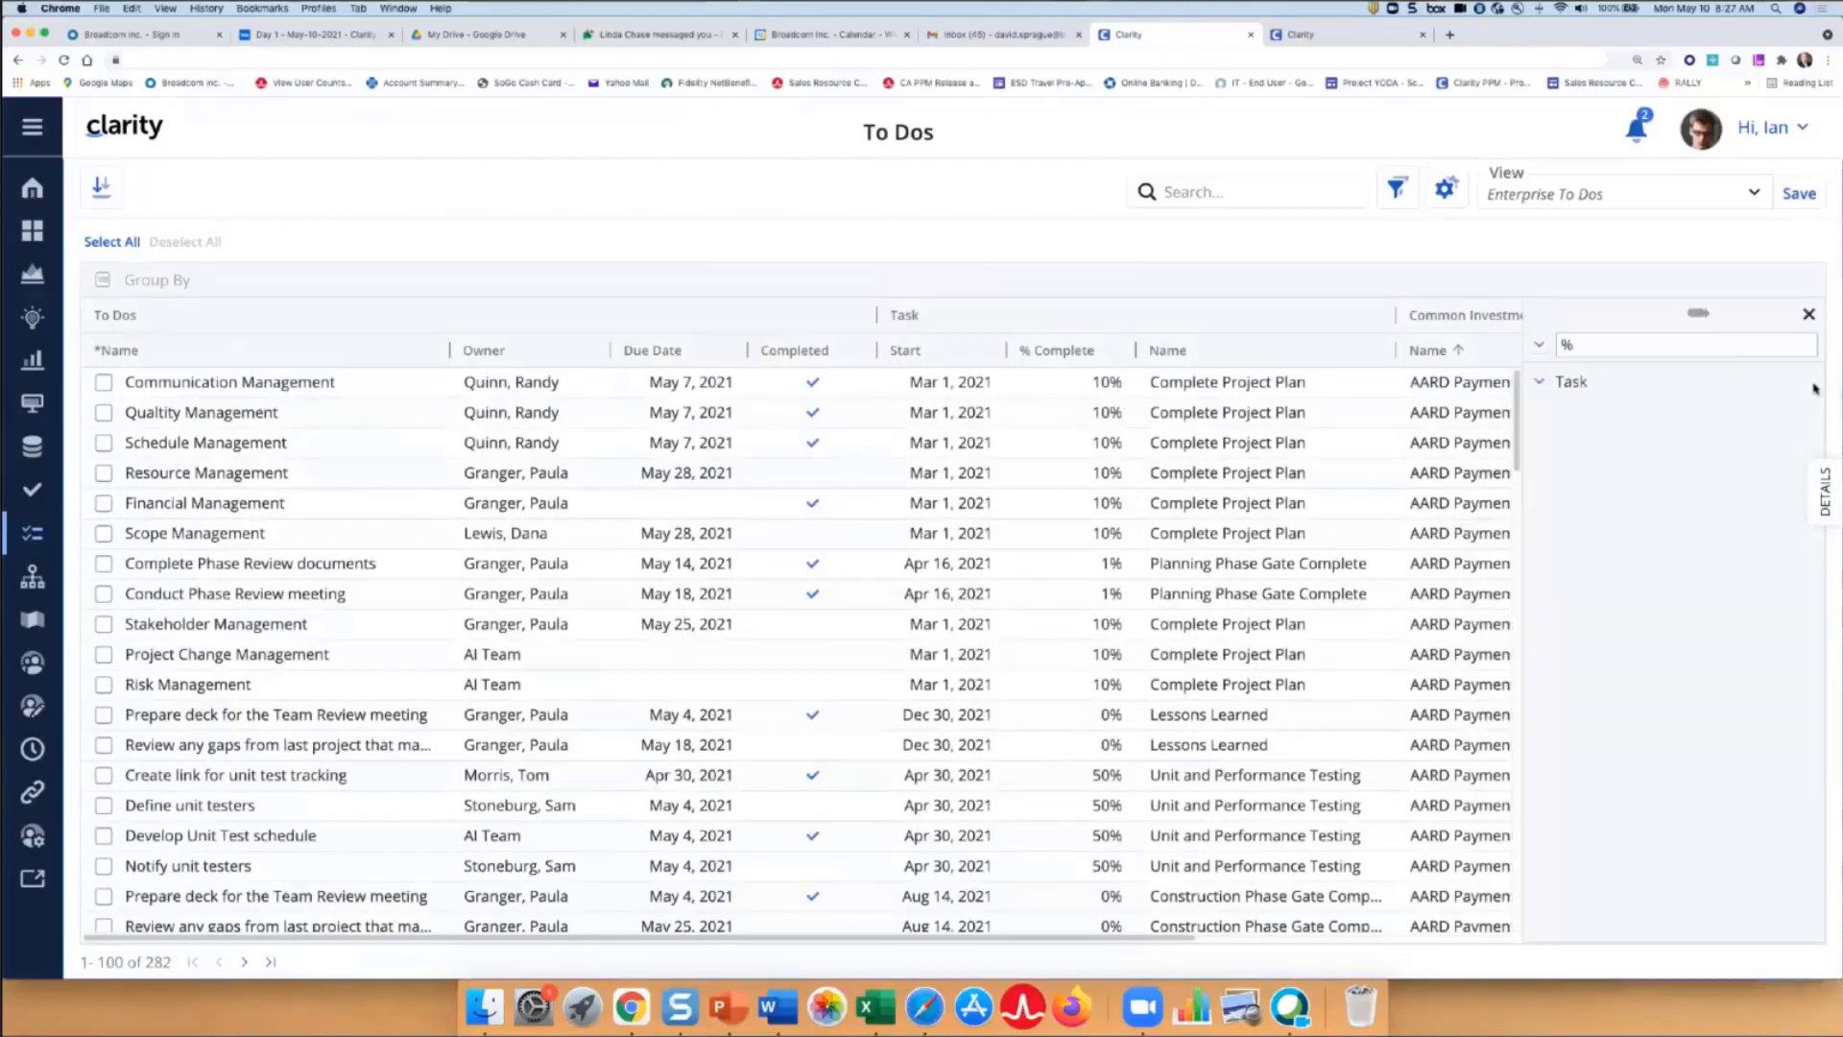
double_click(1568, 343)
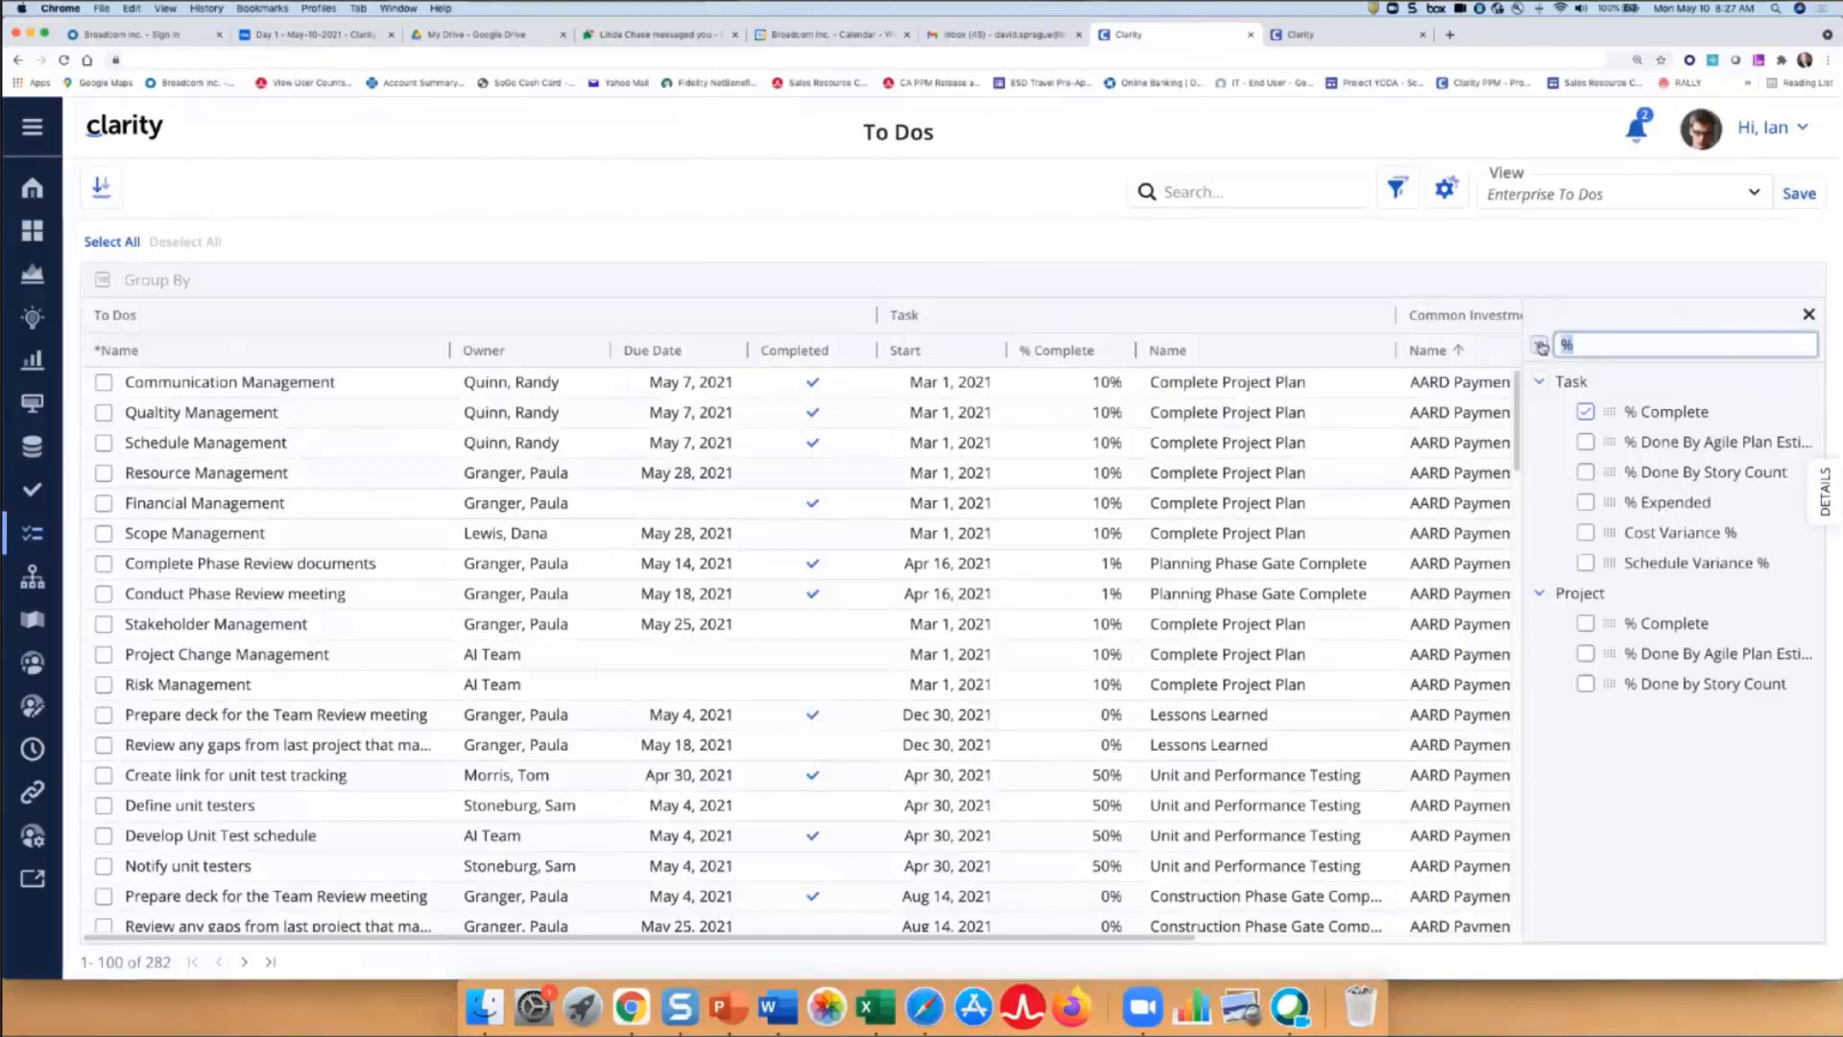
text(last upd)
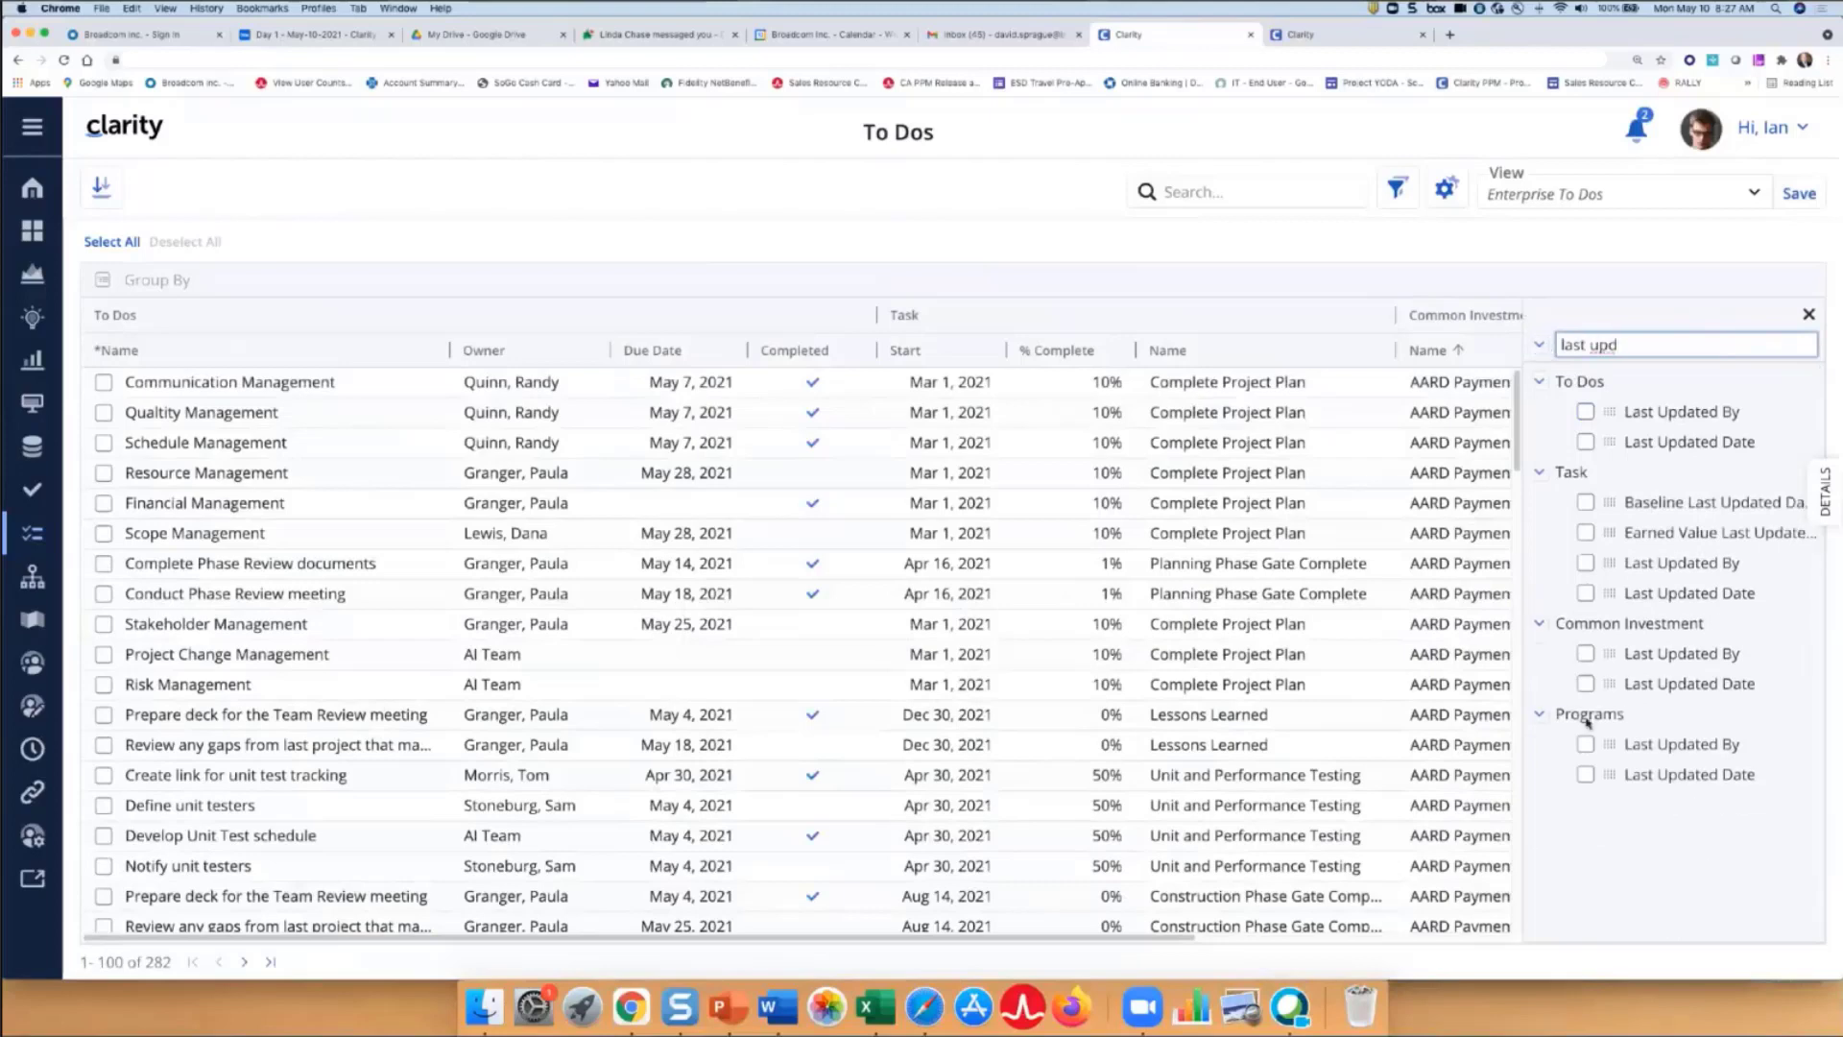
click(1585, 744)
click(1810, 314)
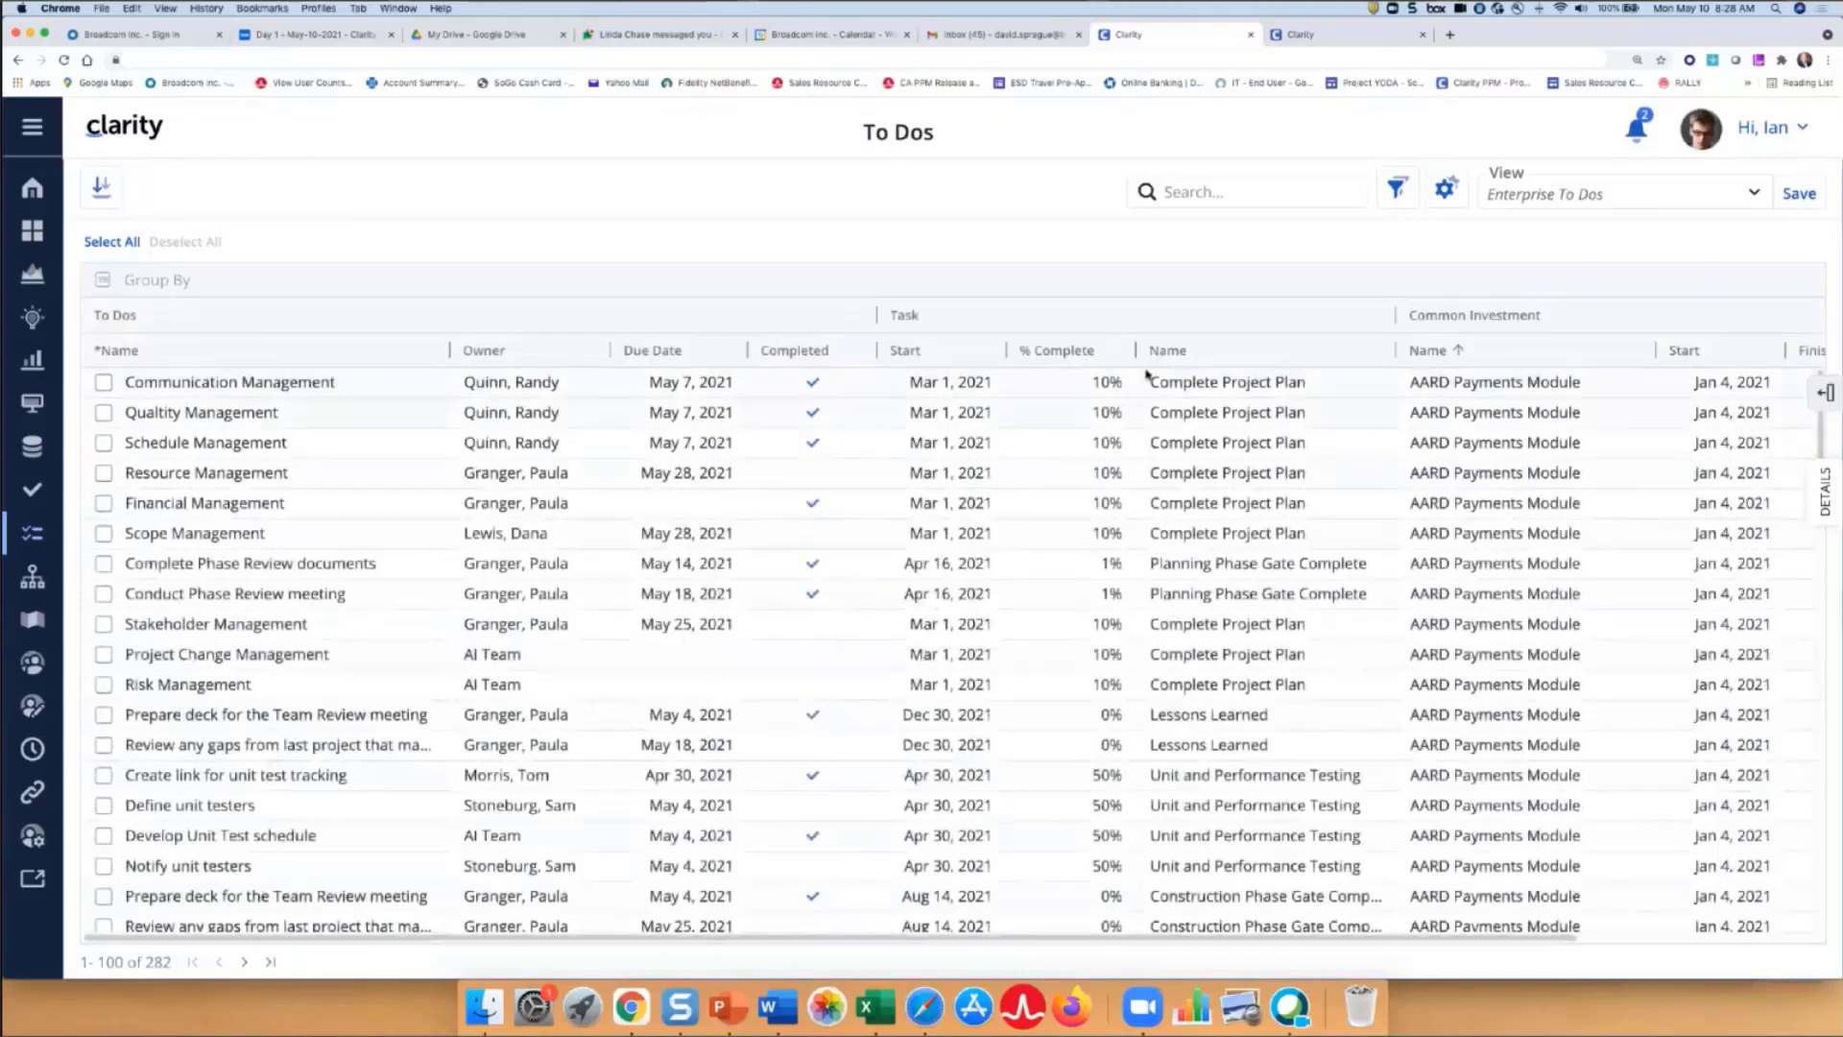
- Narrow the % Complete column, then scroll the grid right and down to review it
drag(1135, 350, 1111, 352)
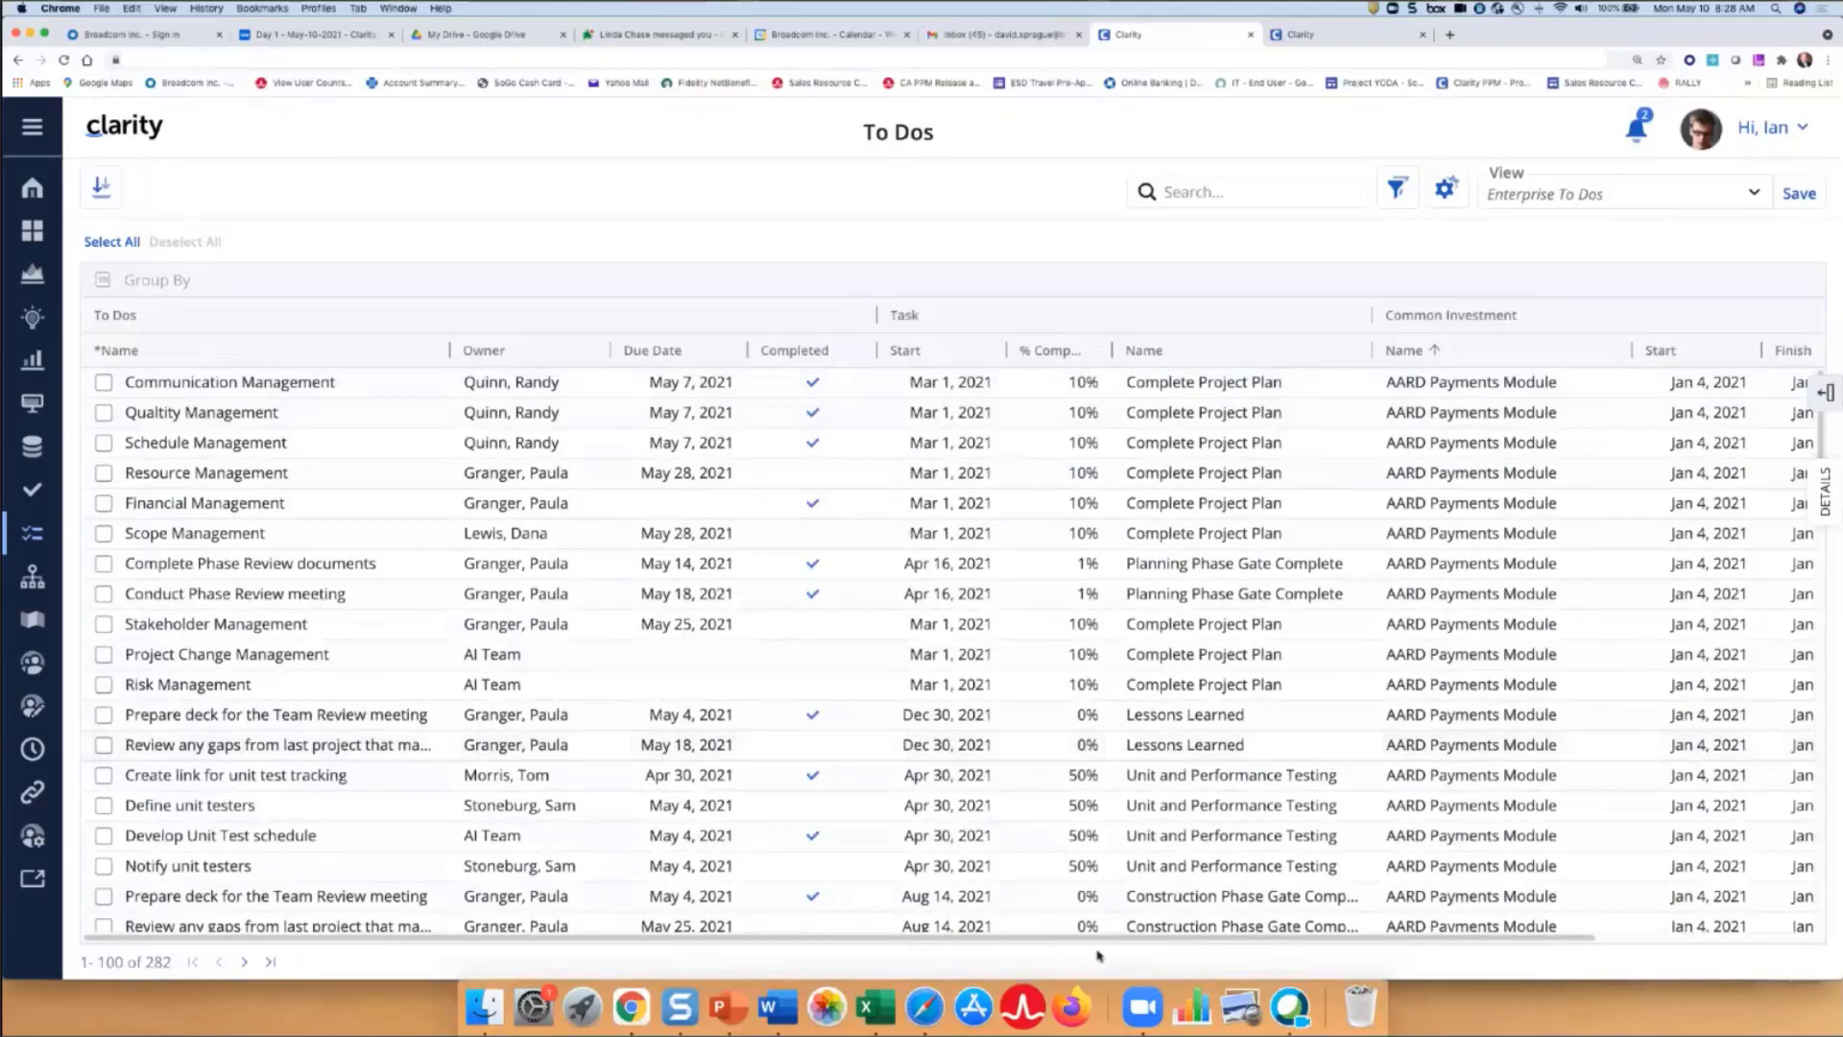
drag(1125, 940, 1344, 941)
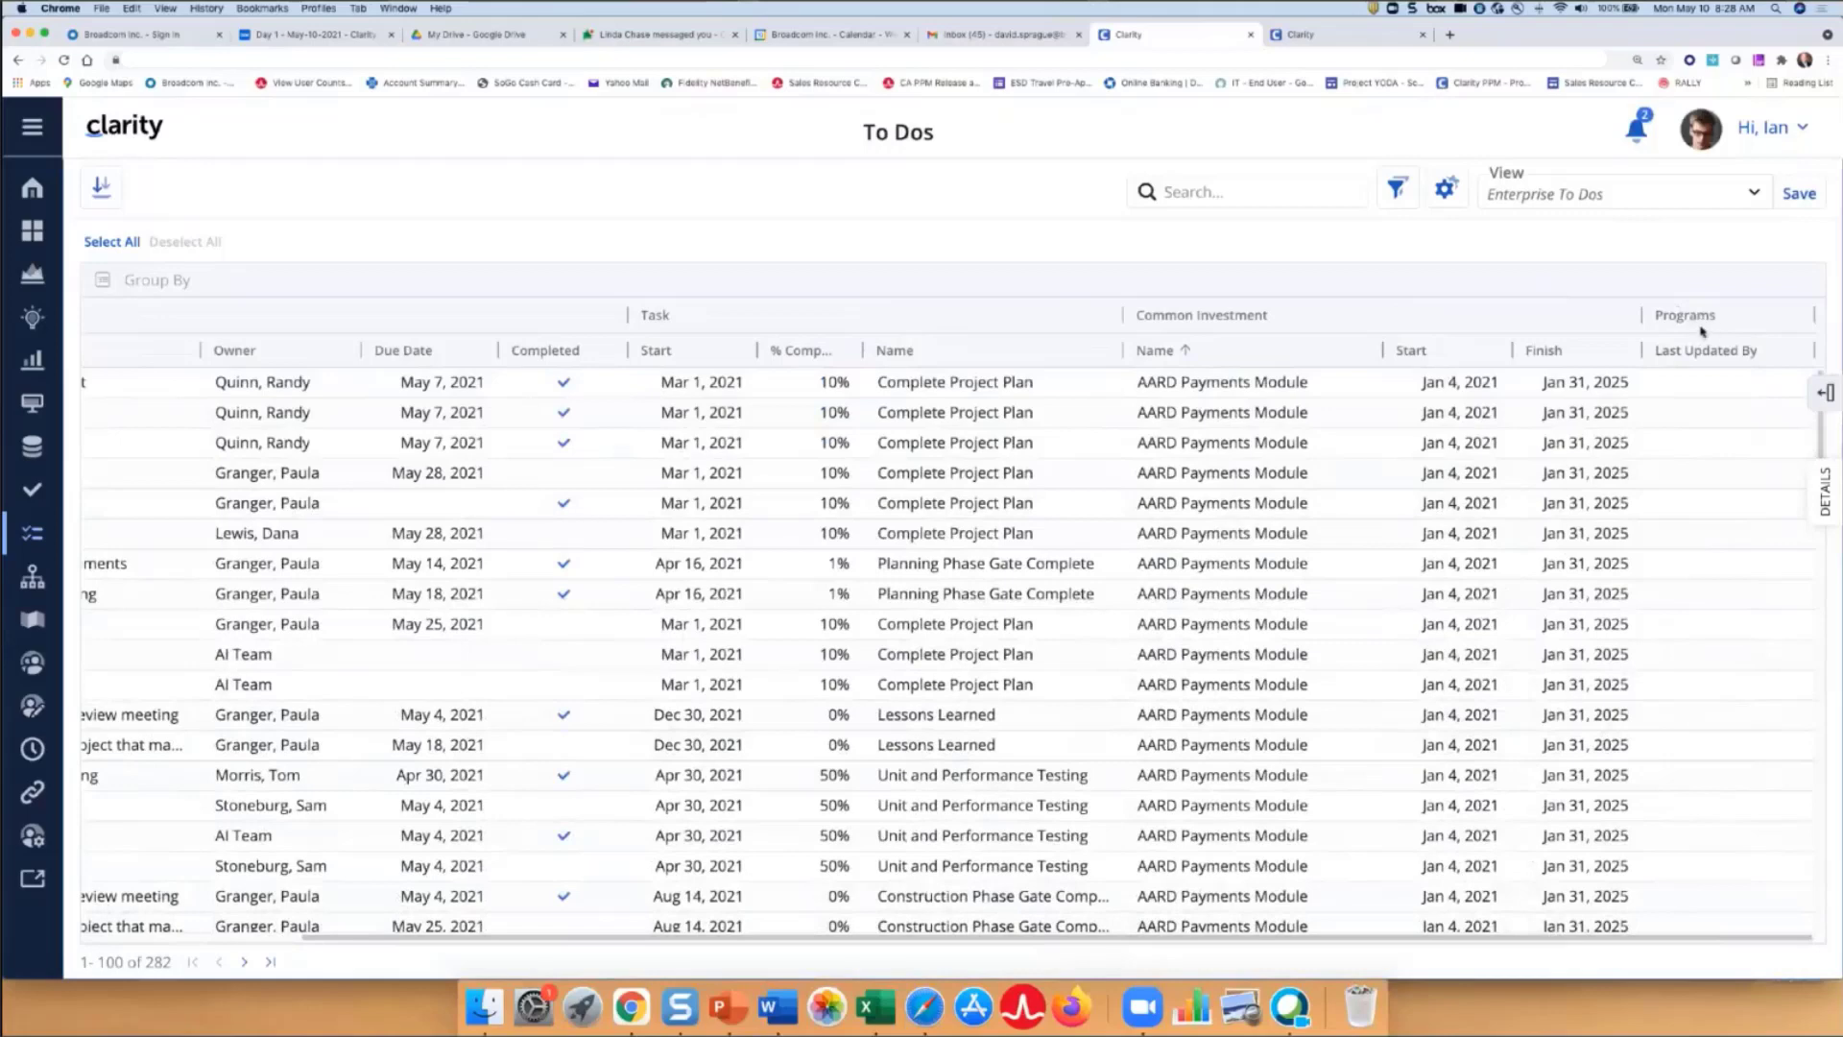
scroll(1709, 407, down, 15)
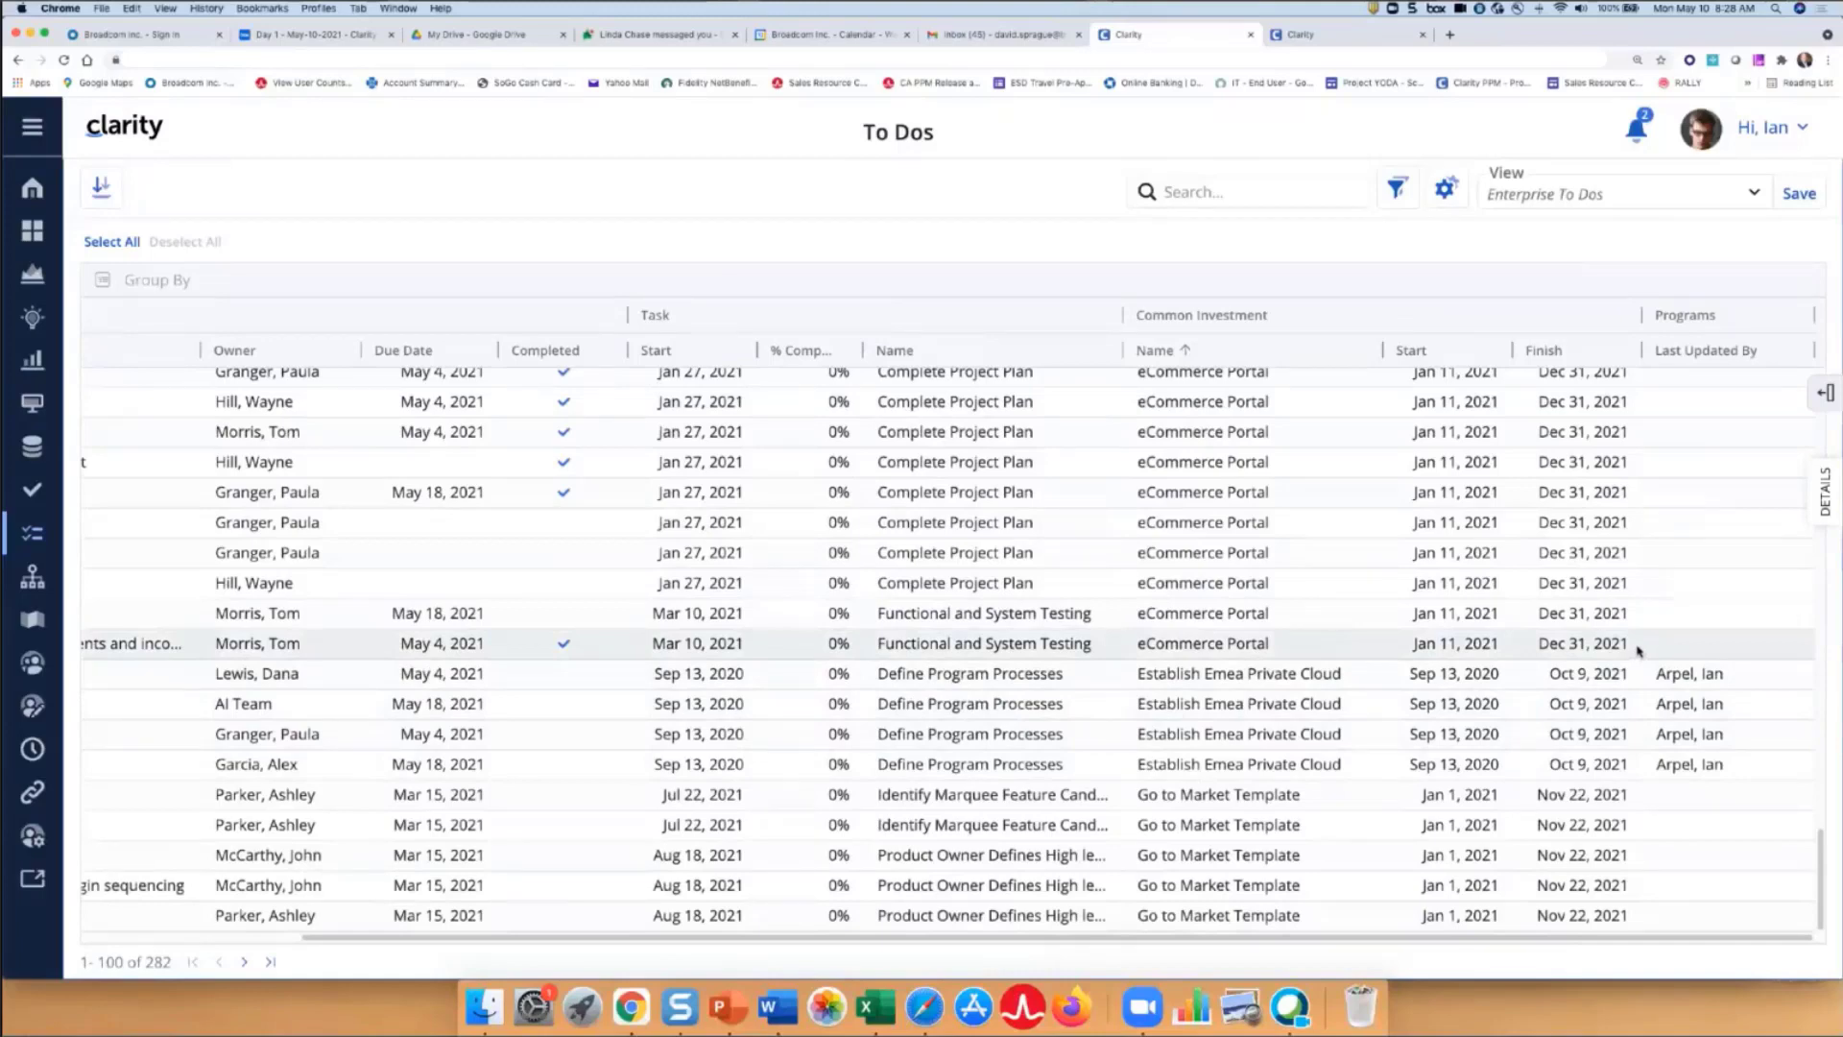
- Open the Starred To Dos view and tick Completed for Market Analysis and Functional Requirements
click(1755, 199)
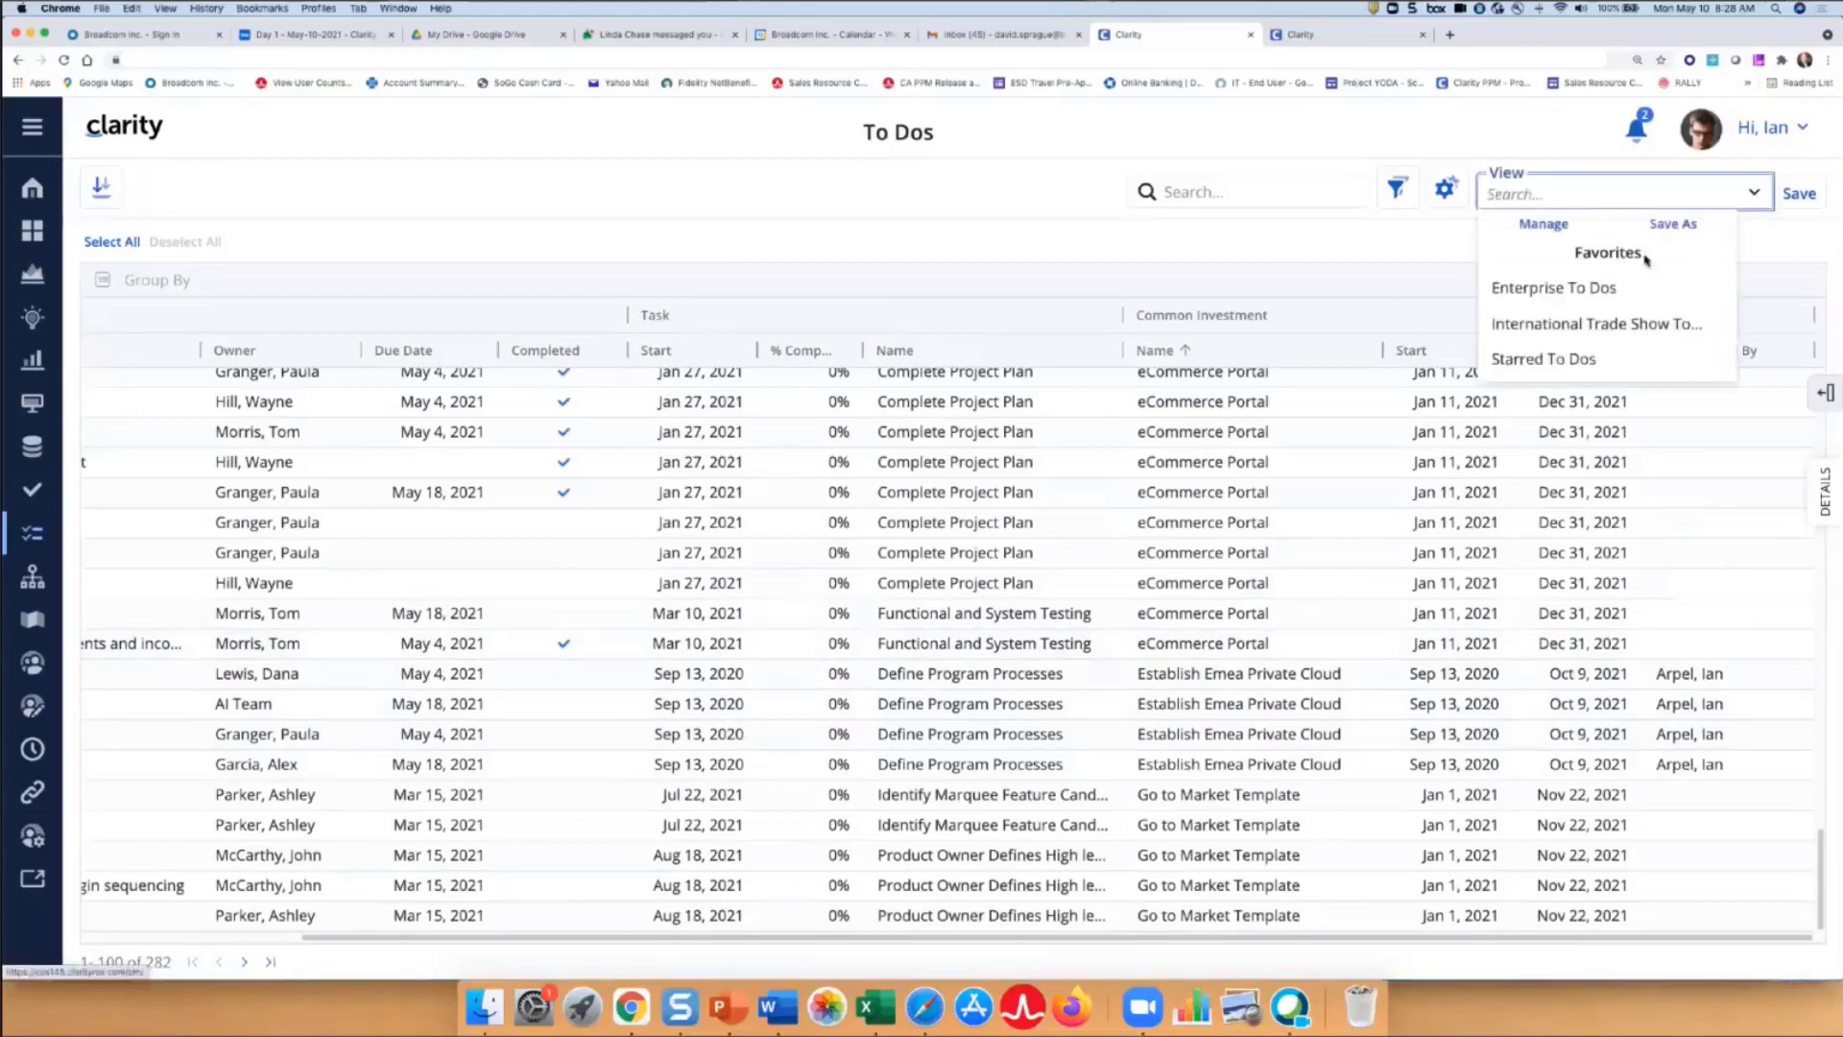
click(1594, 361)
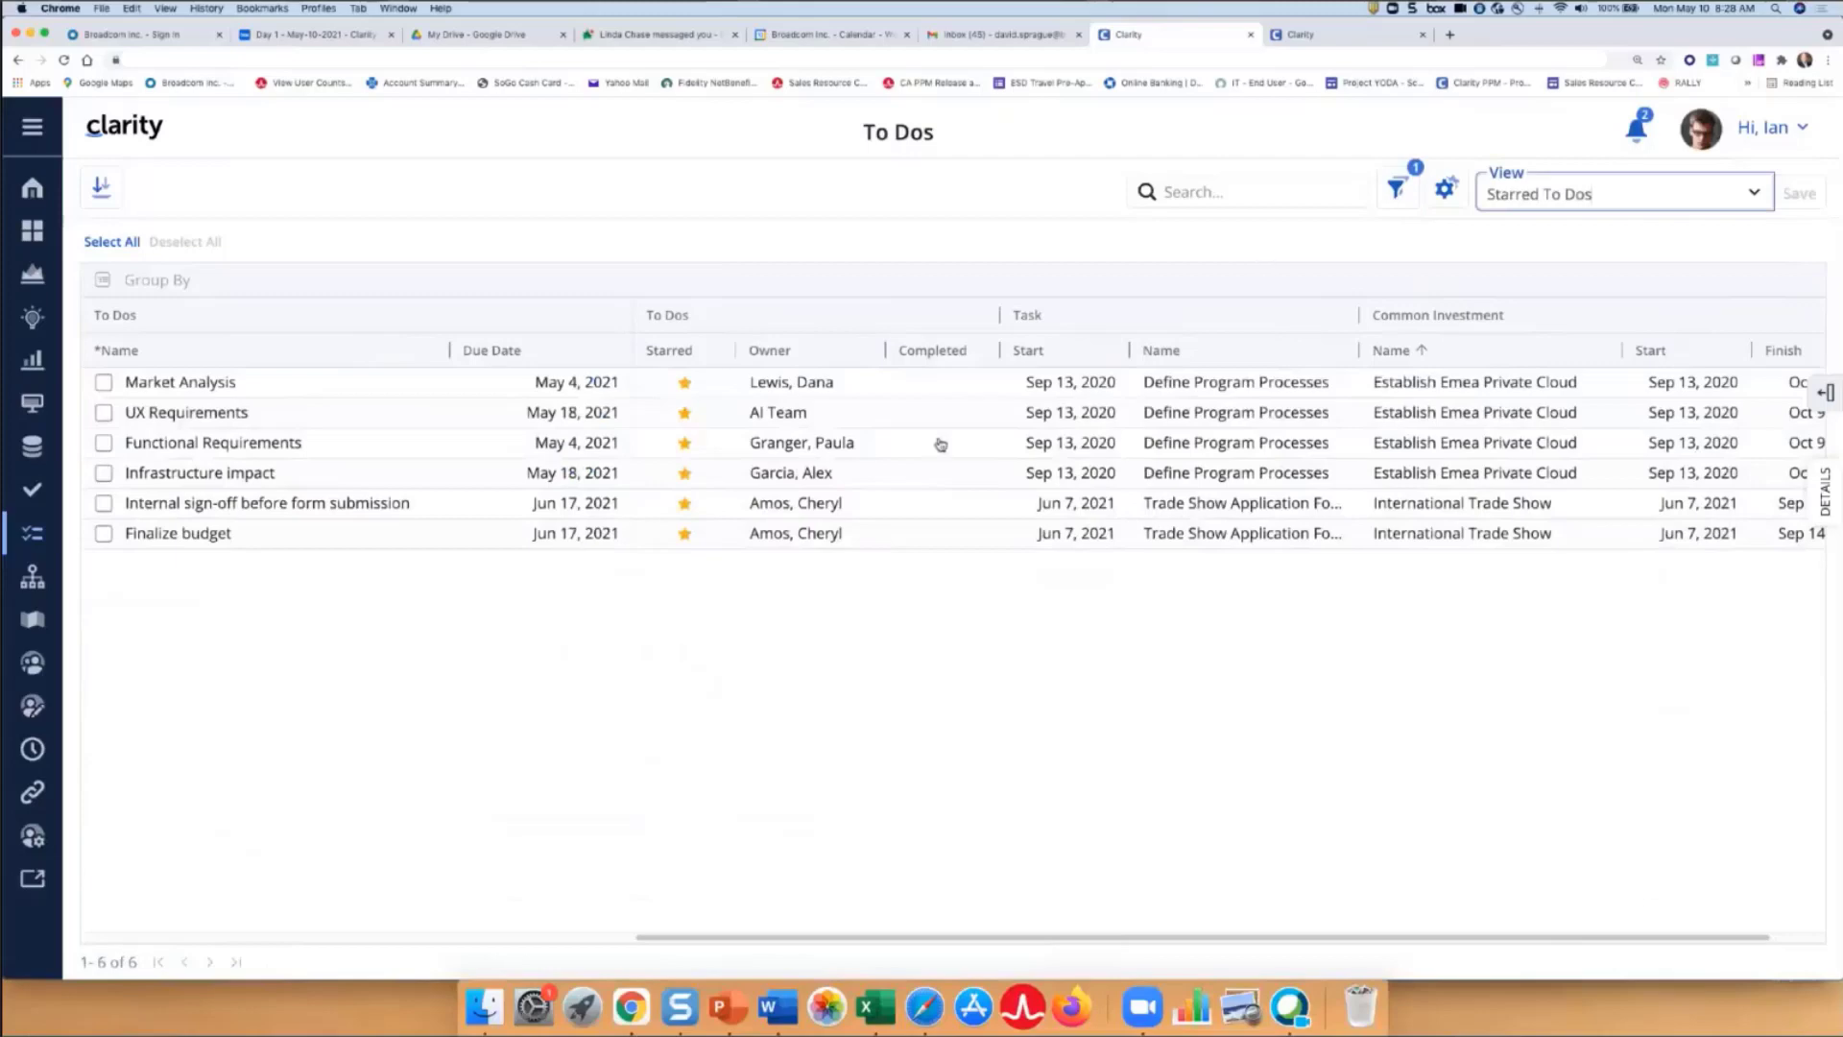
click(958, 387)
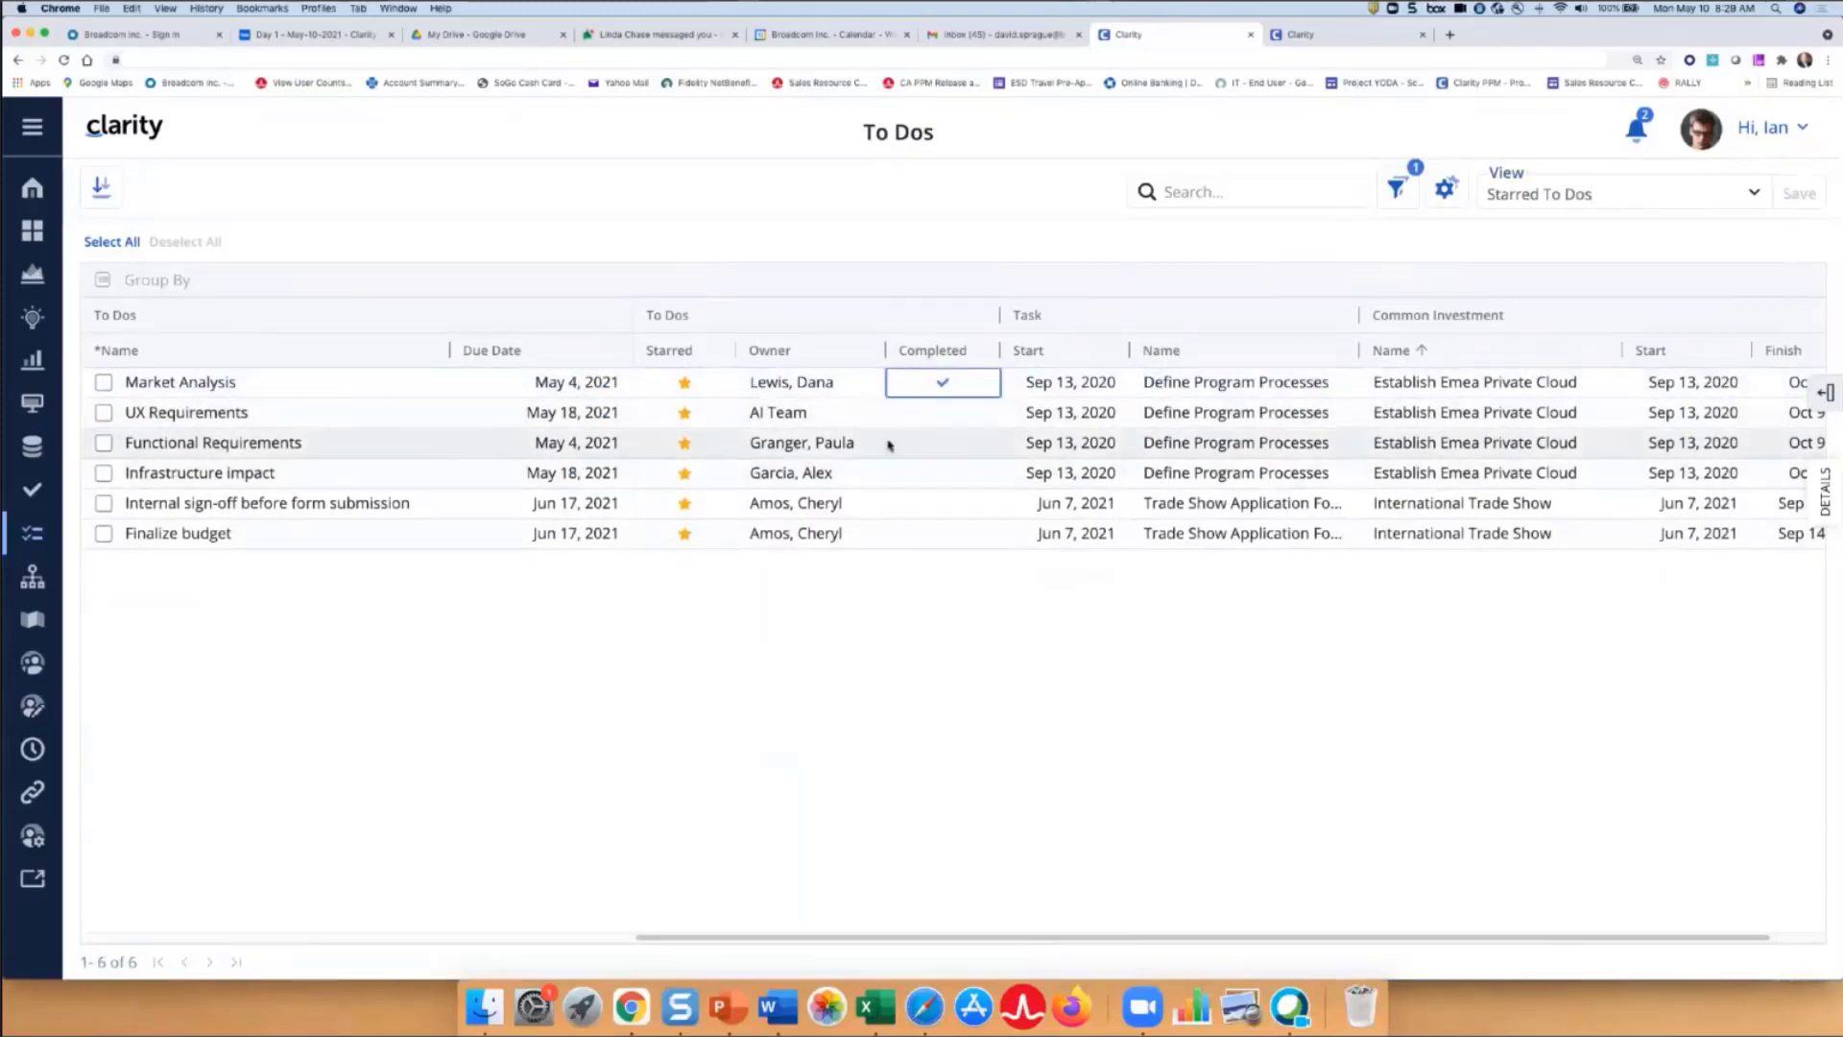
click(944, 445)
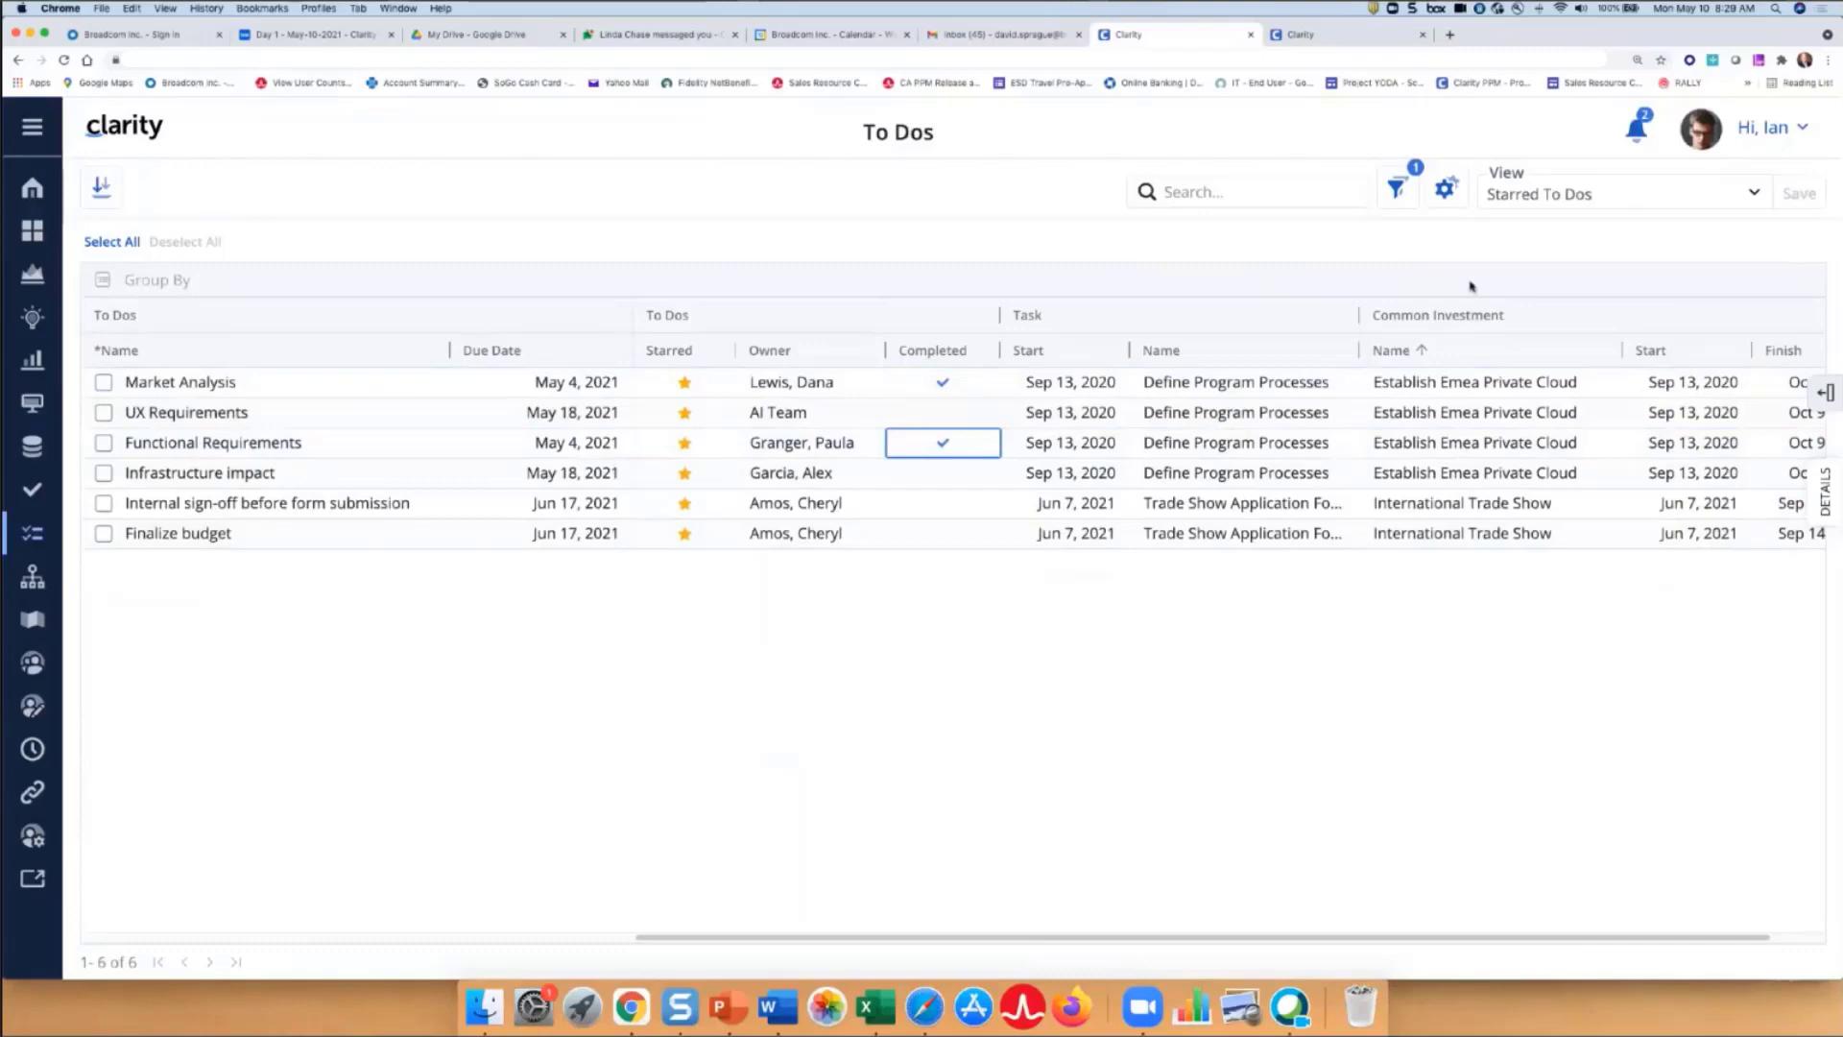
- Switch to the saved International Trade Show To Dos view
click(1756, 195)
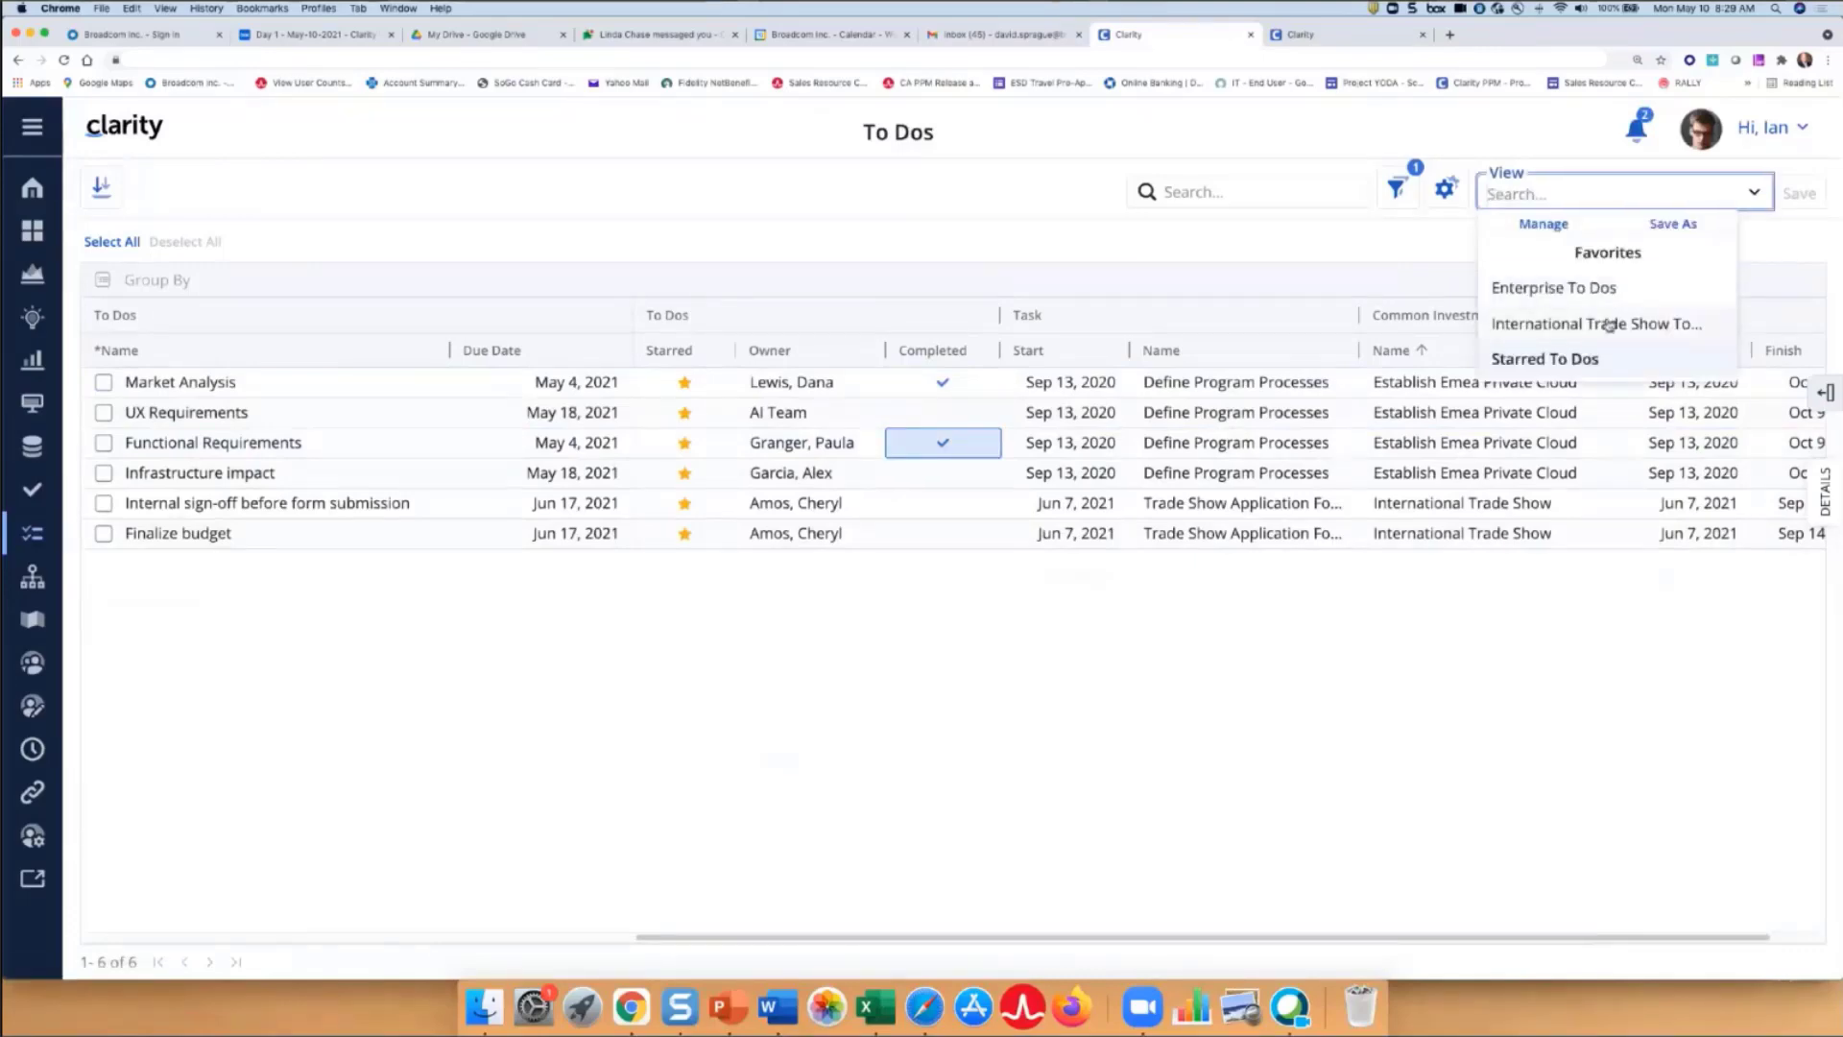
click(1609, 326)
click(1753, 212)
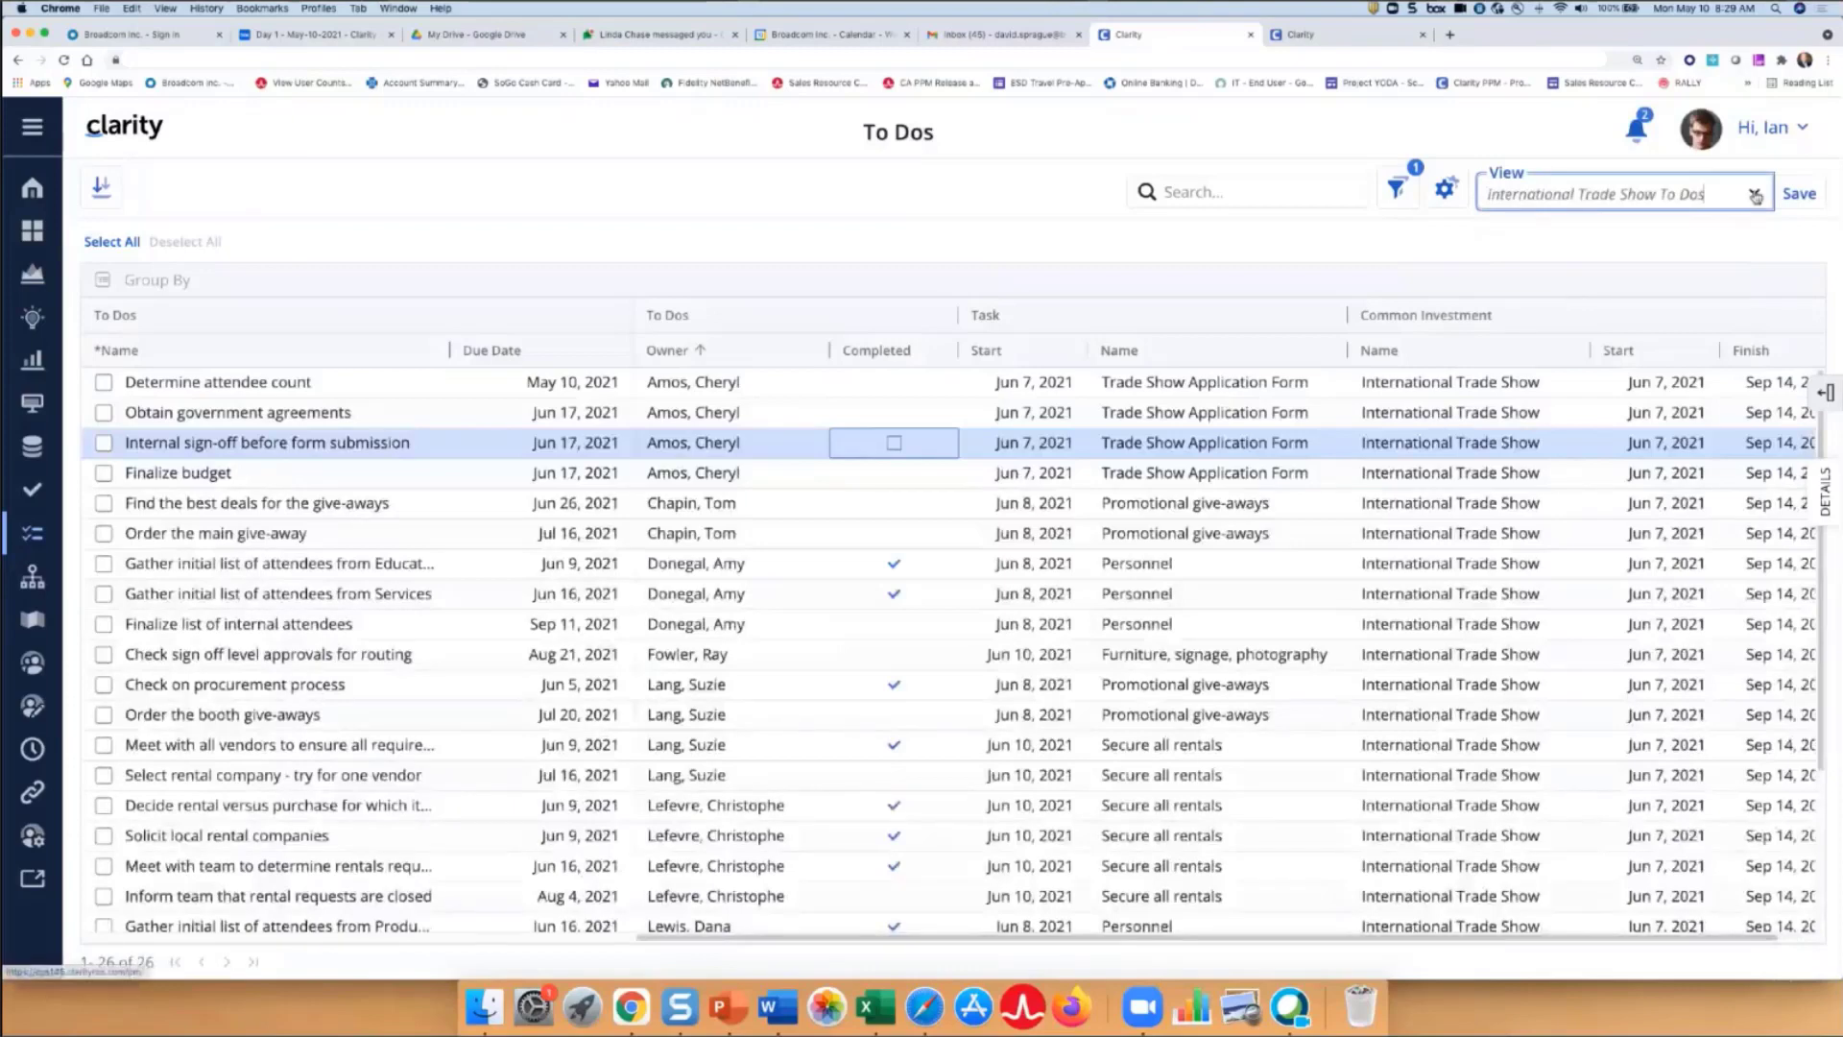
click(1570, 328)
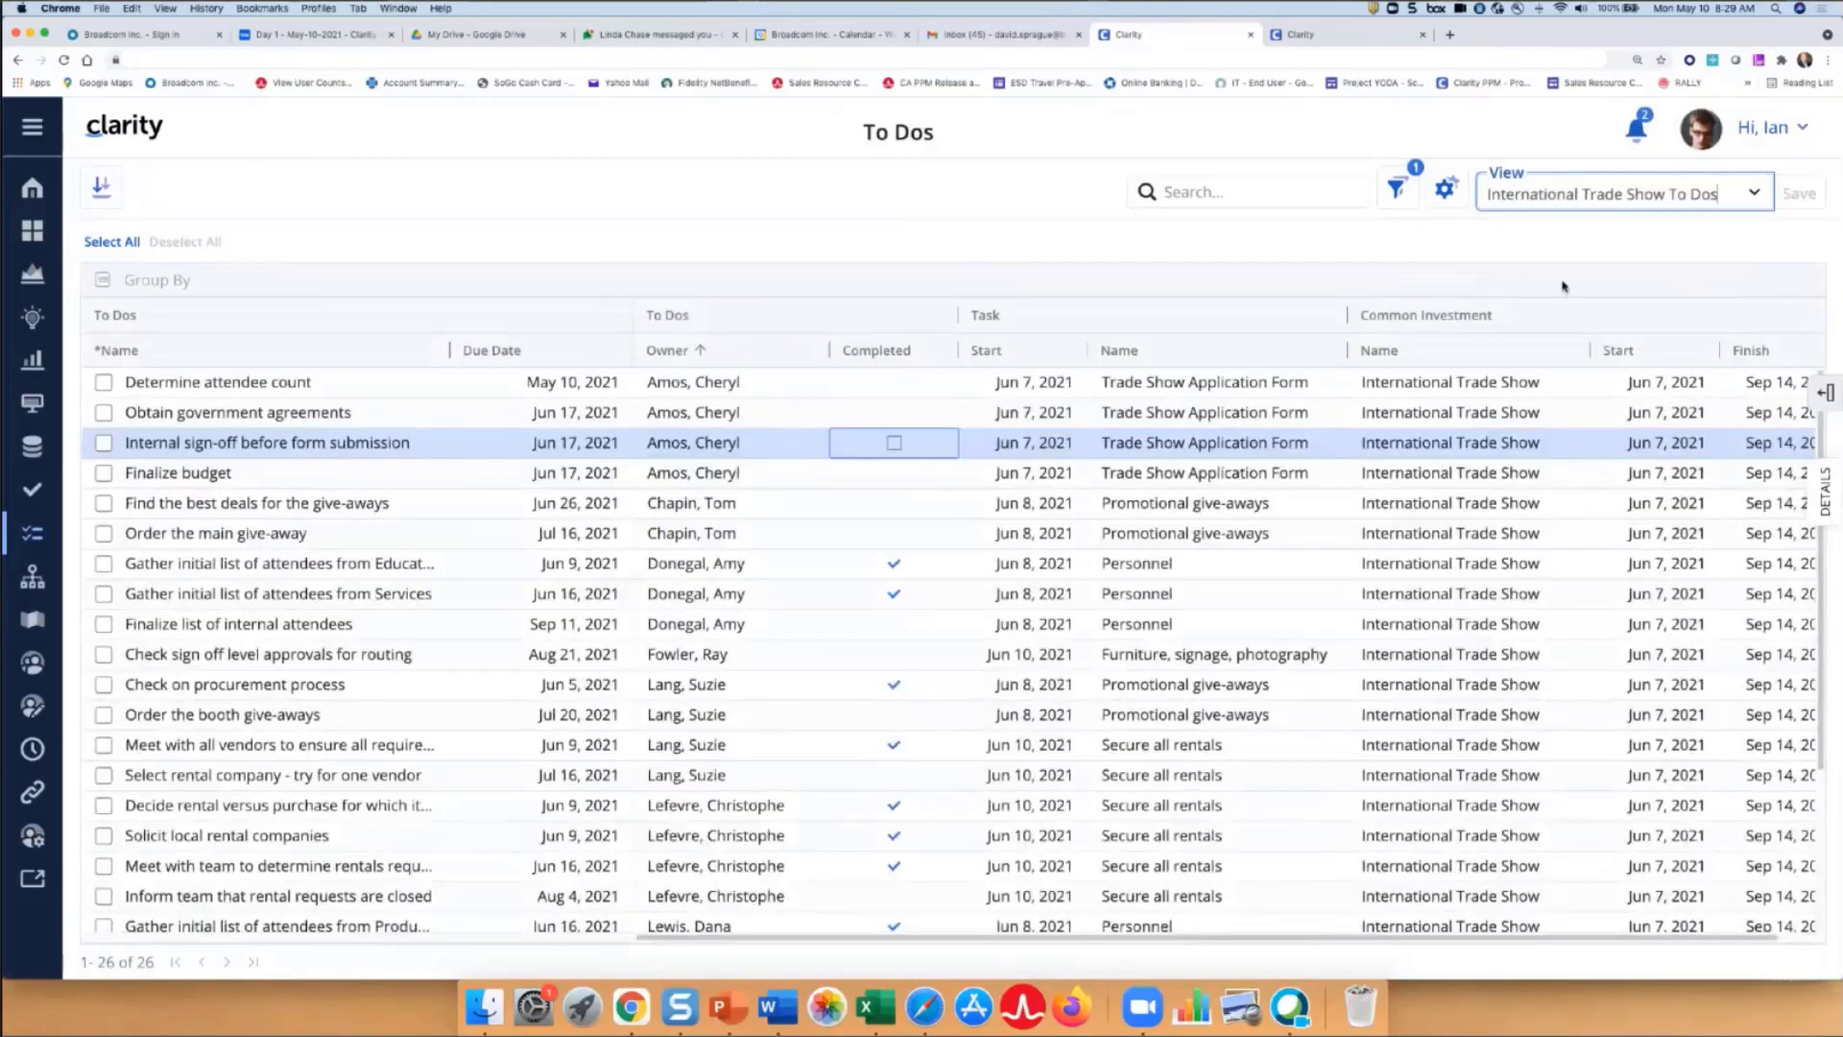
- Add an Owner filter including two owners, finding the second by name search
click(1399, 191)
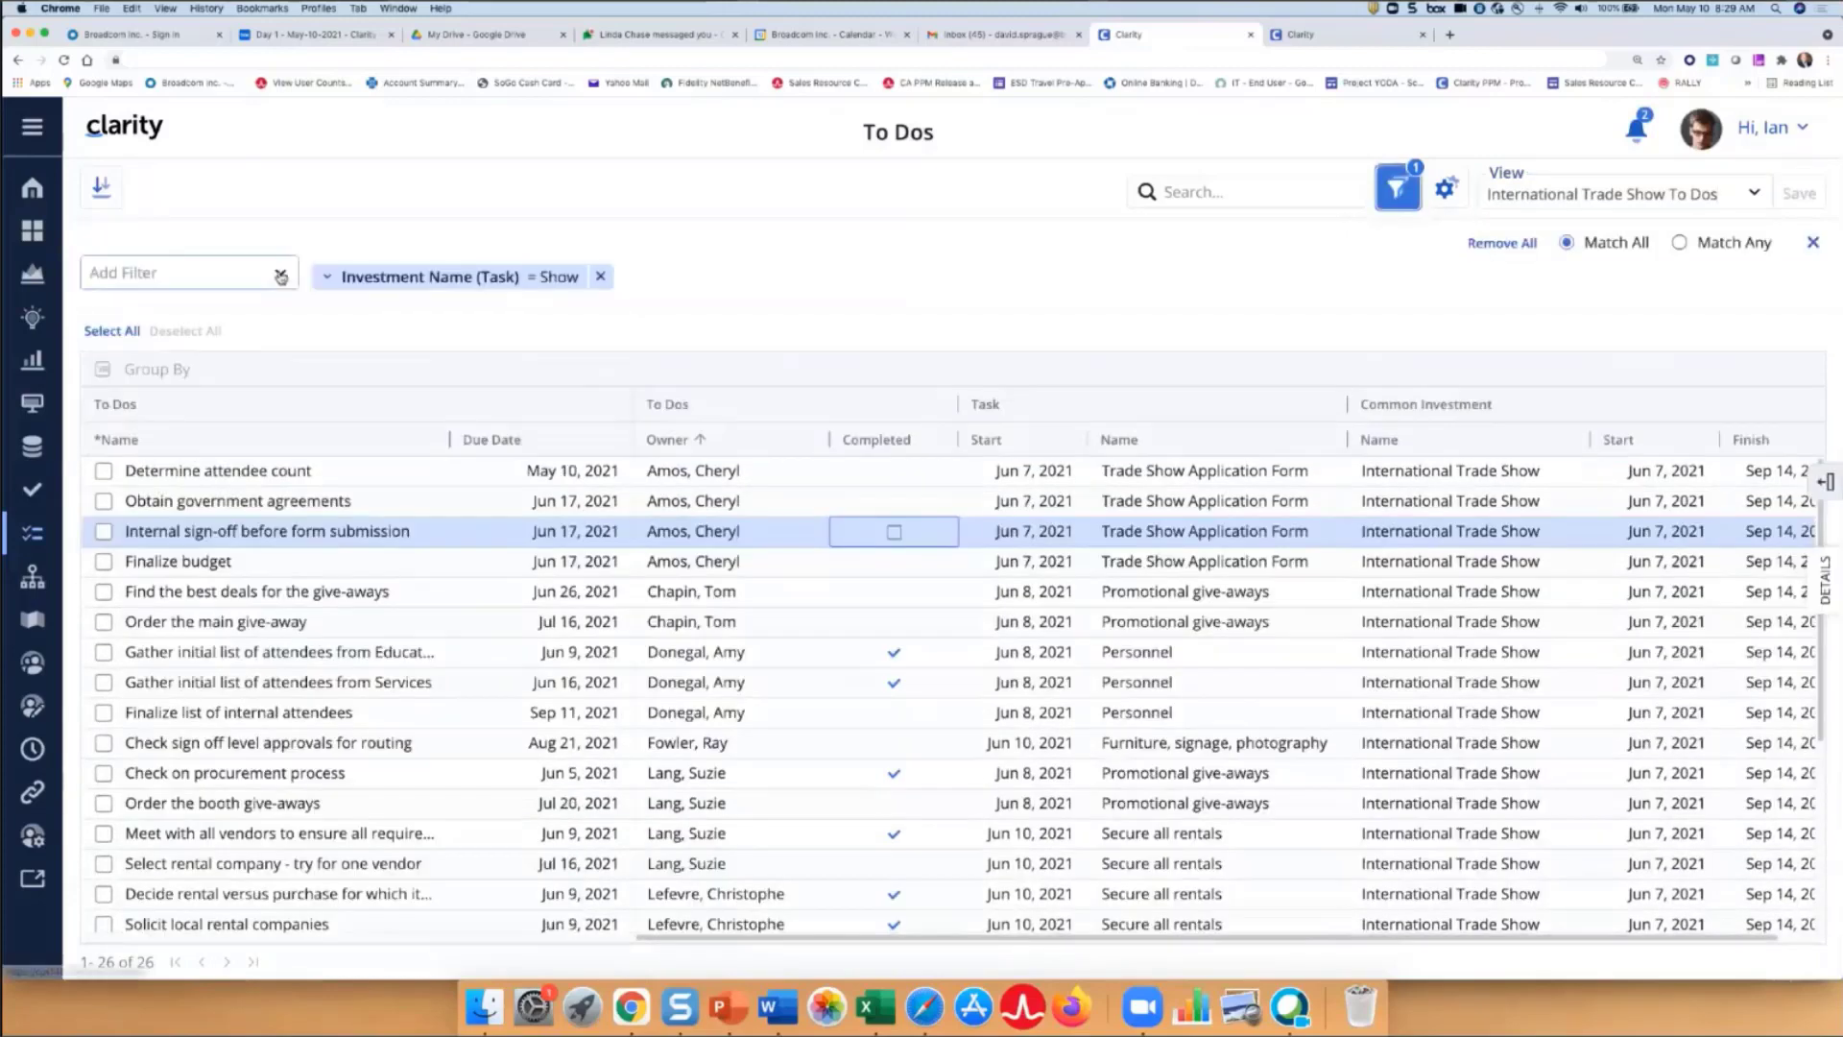
click(281, 276)
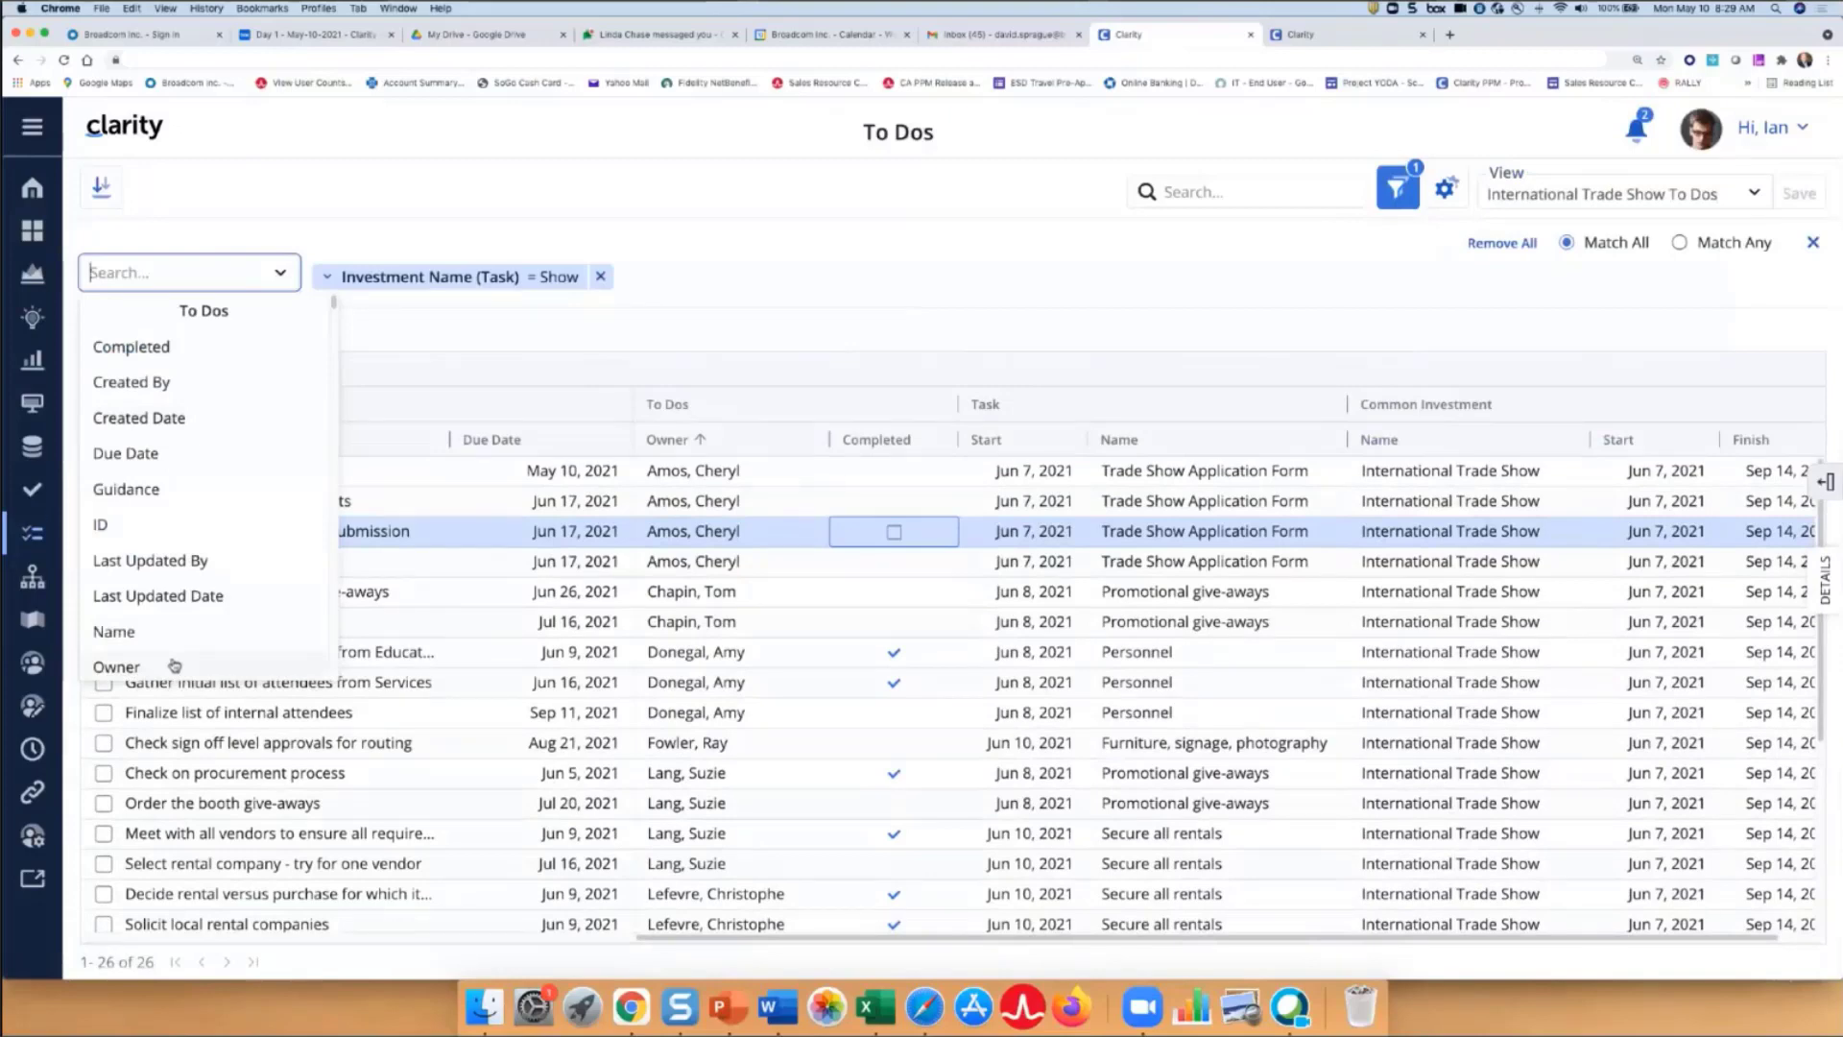
click(116, 665)
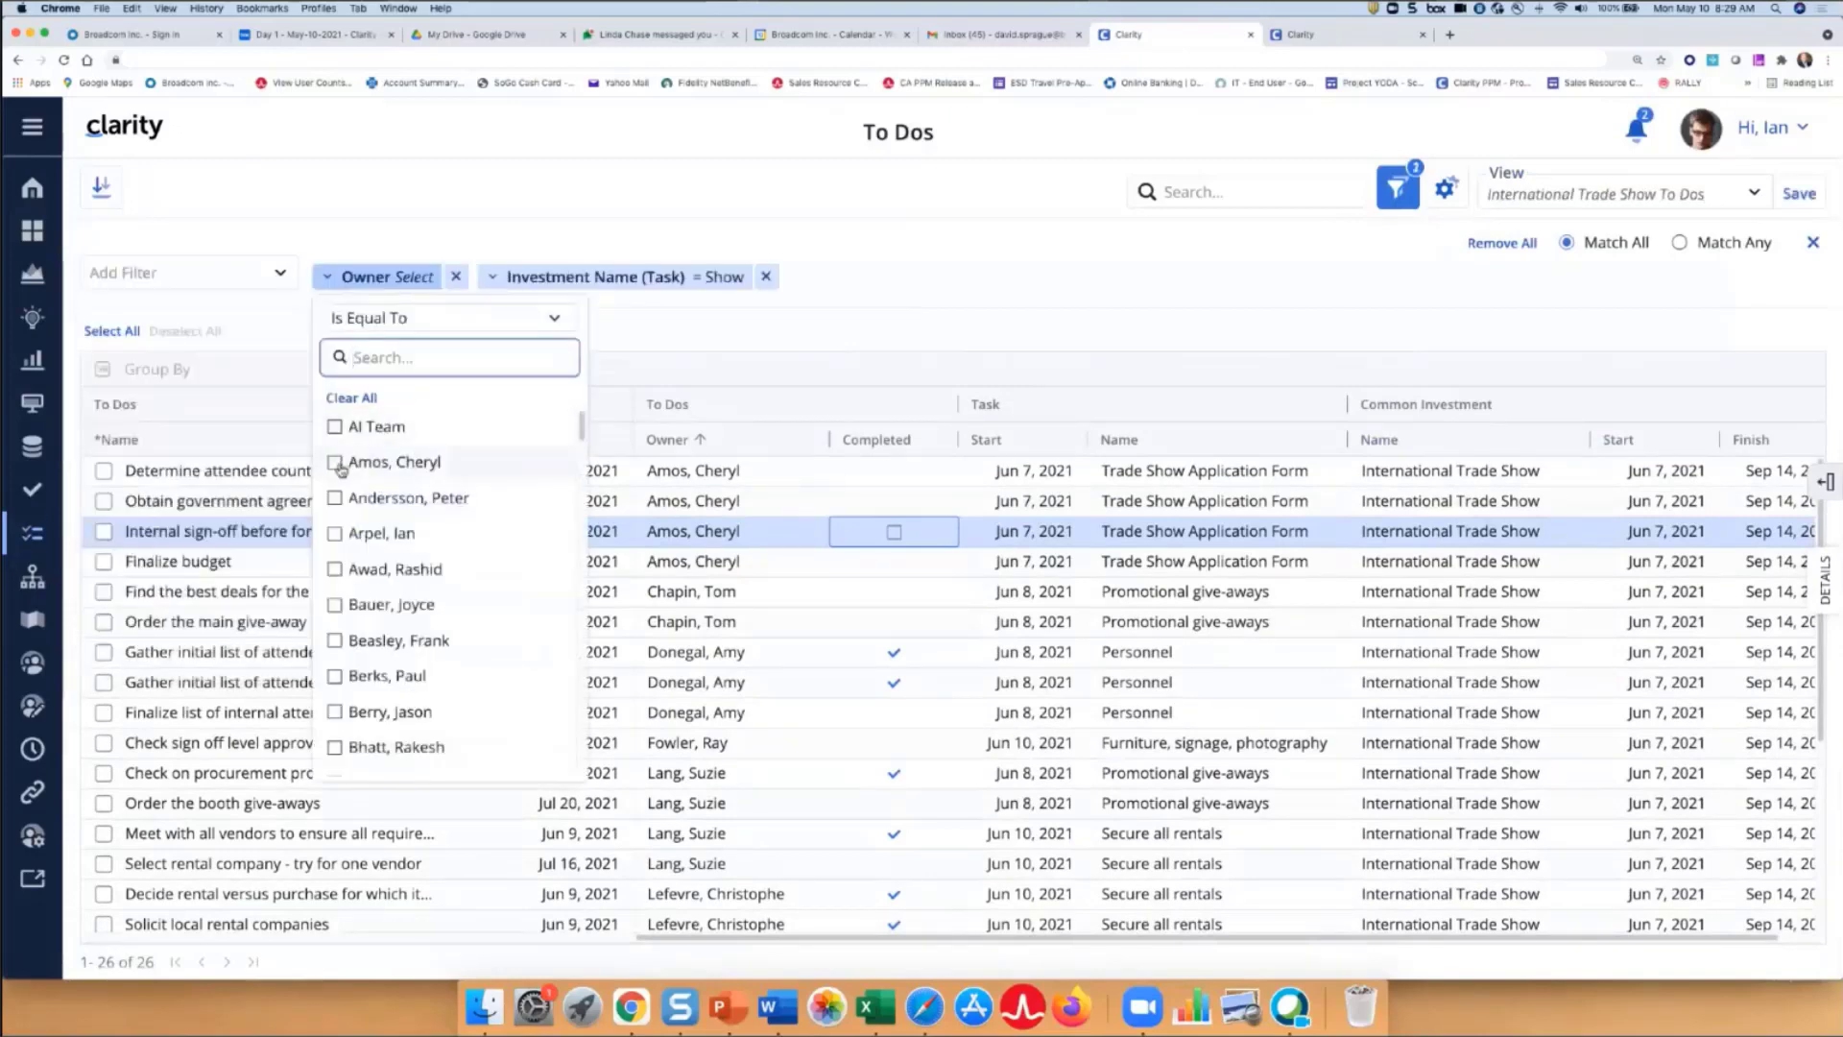
click(336, 463)
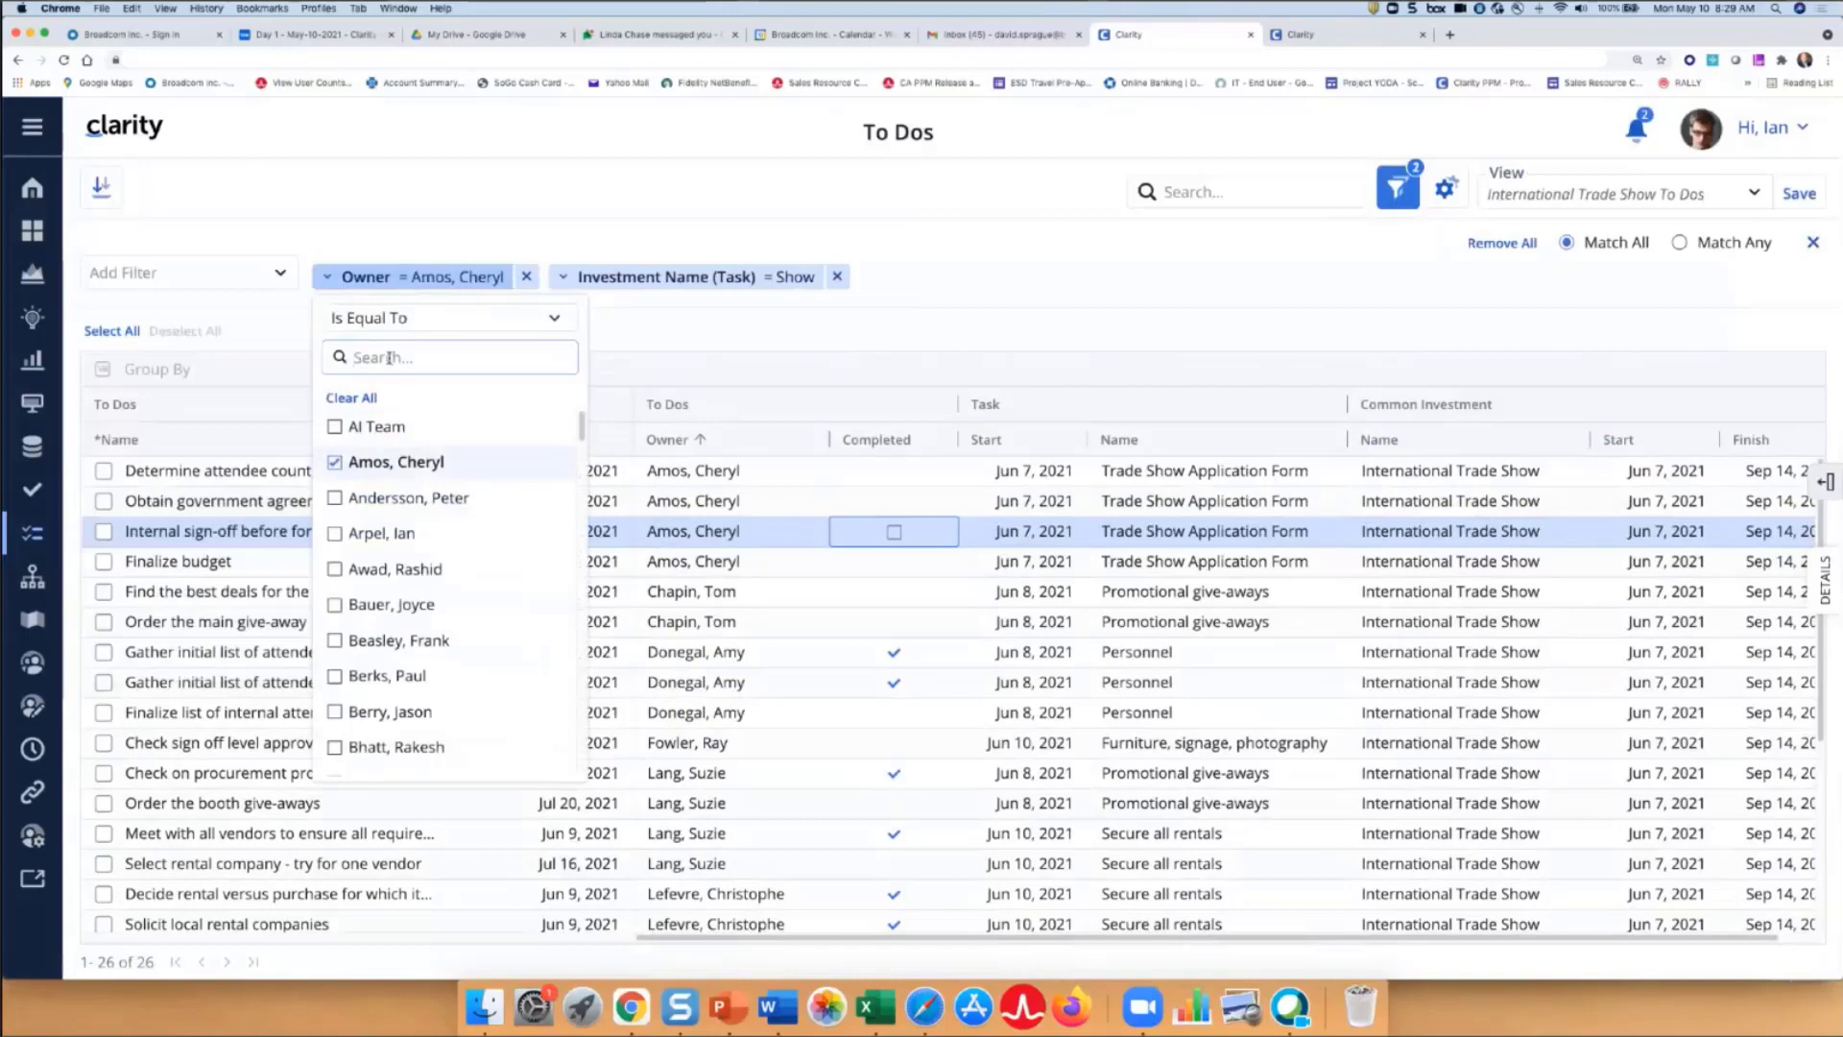
click(389, 357)
text(dana)
click(334, 427)
click(979, 324)
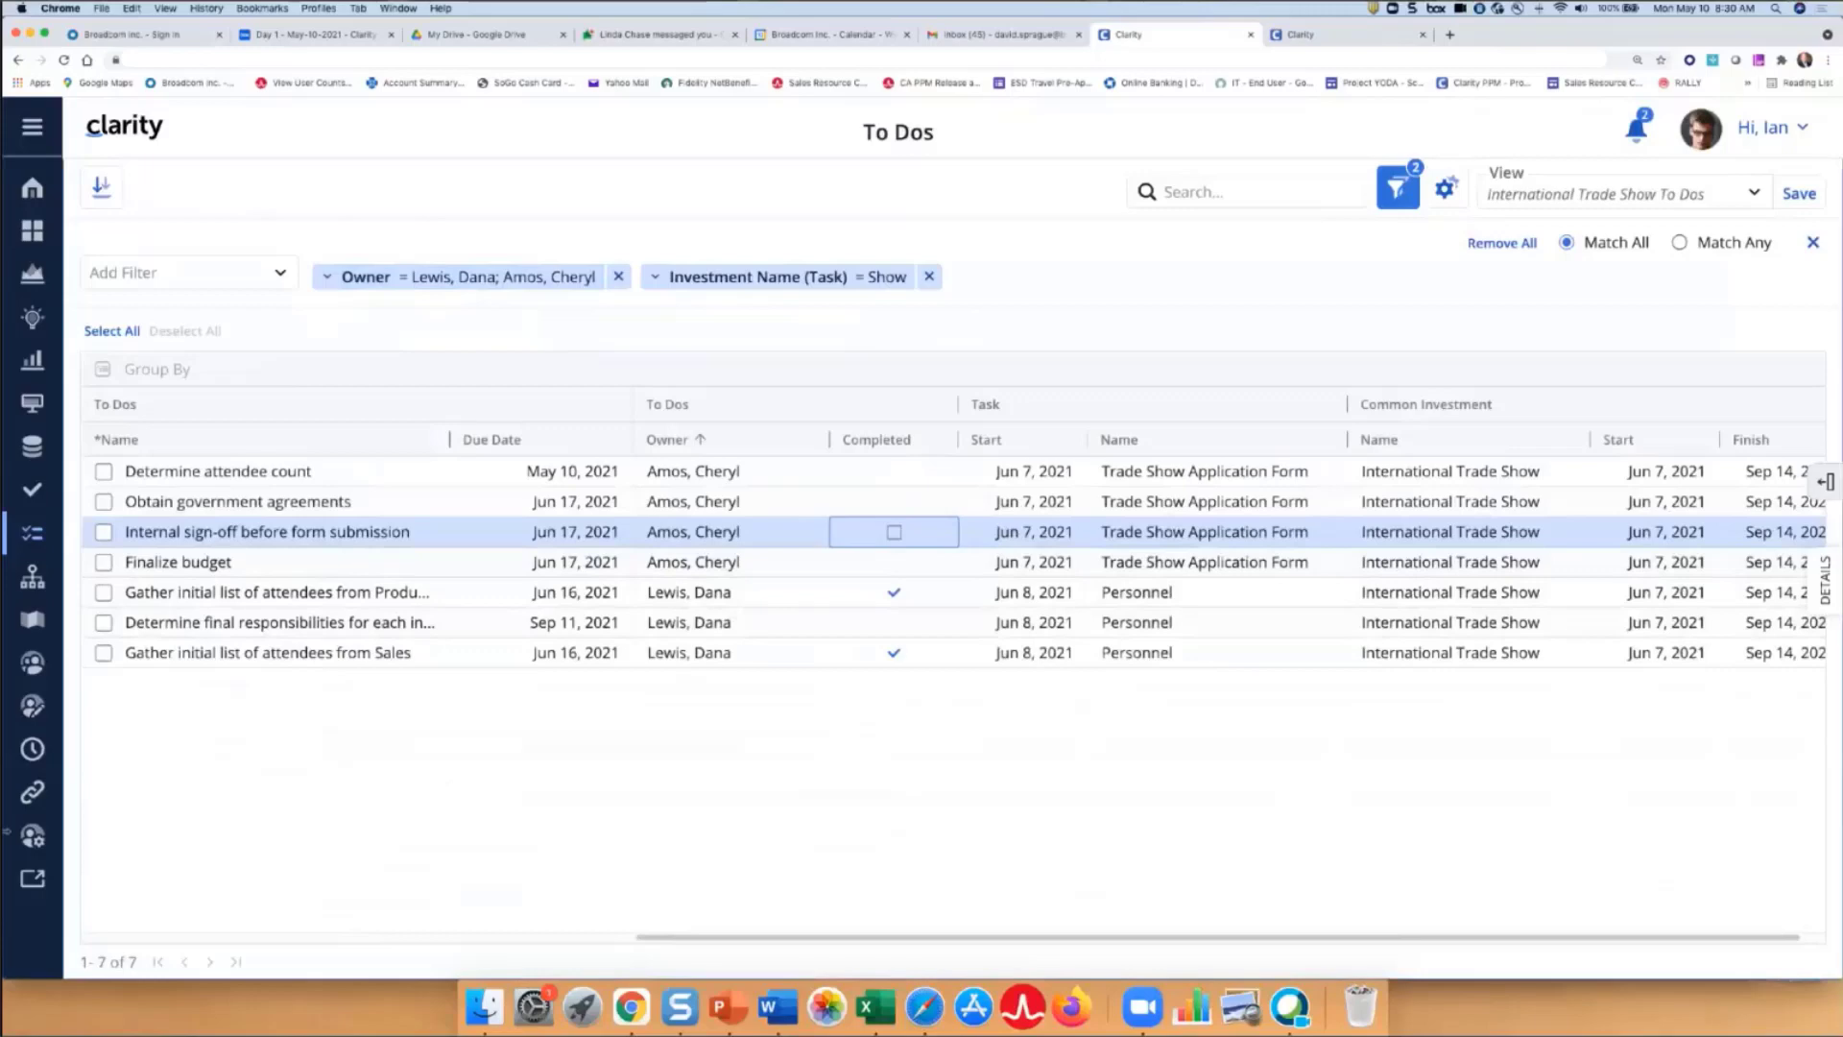
click(32, 879)
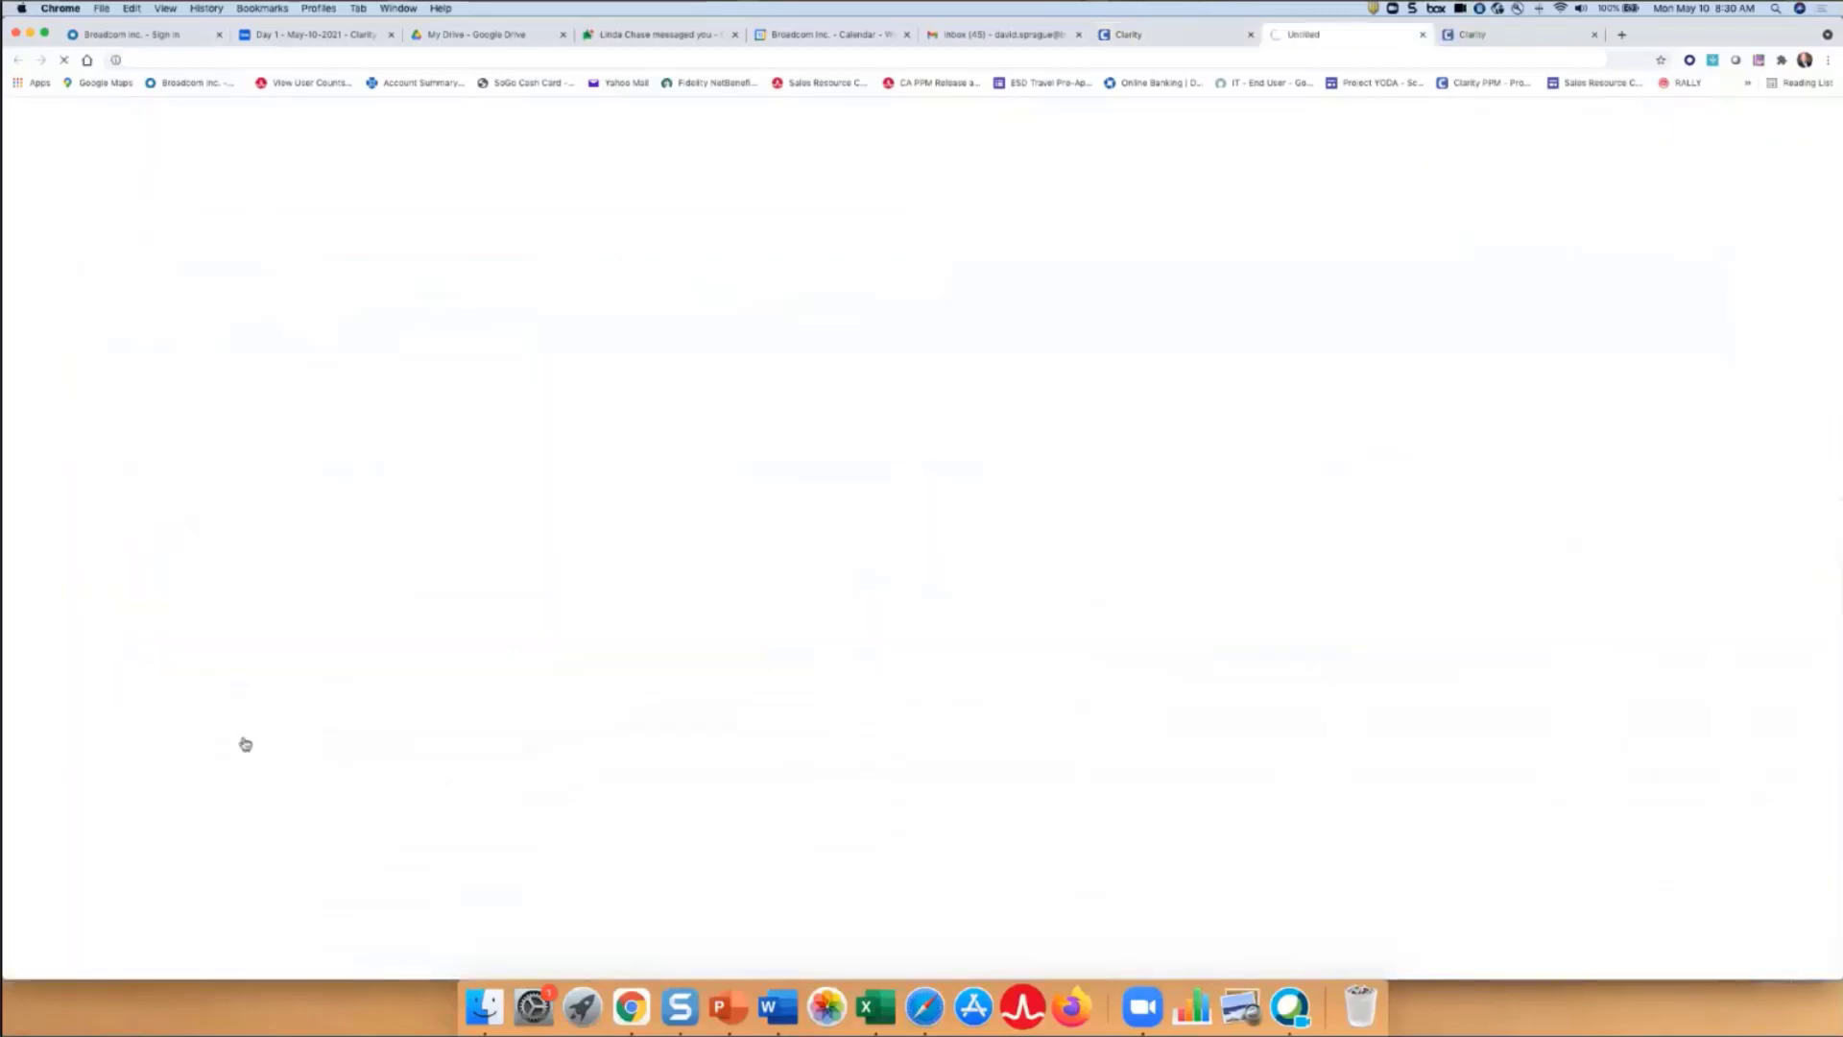
- Open the task owner's resource record and filter its Global access rights to 'to do'
click(32, 250)
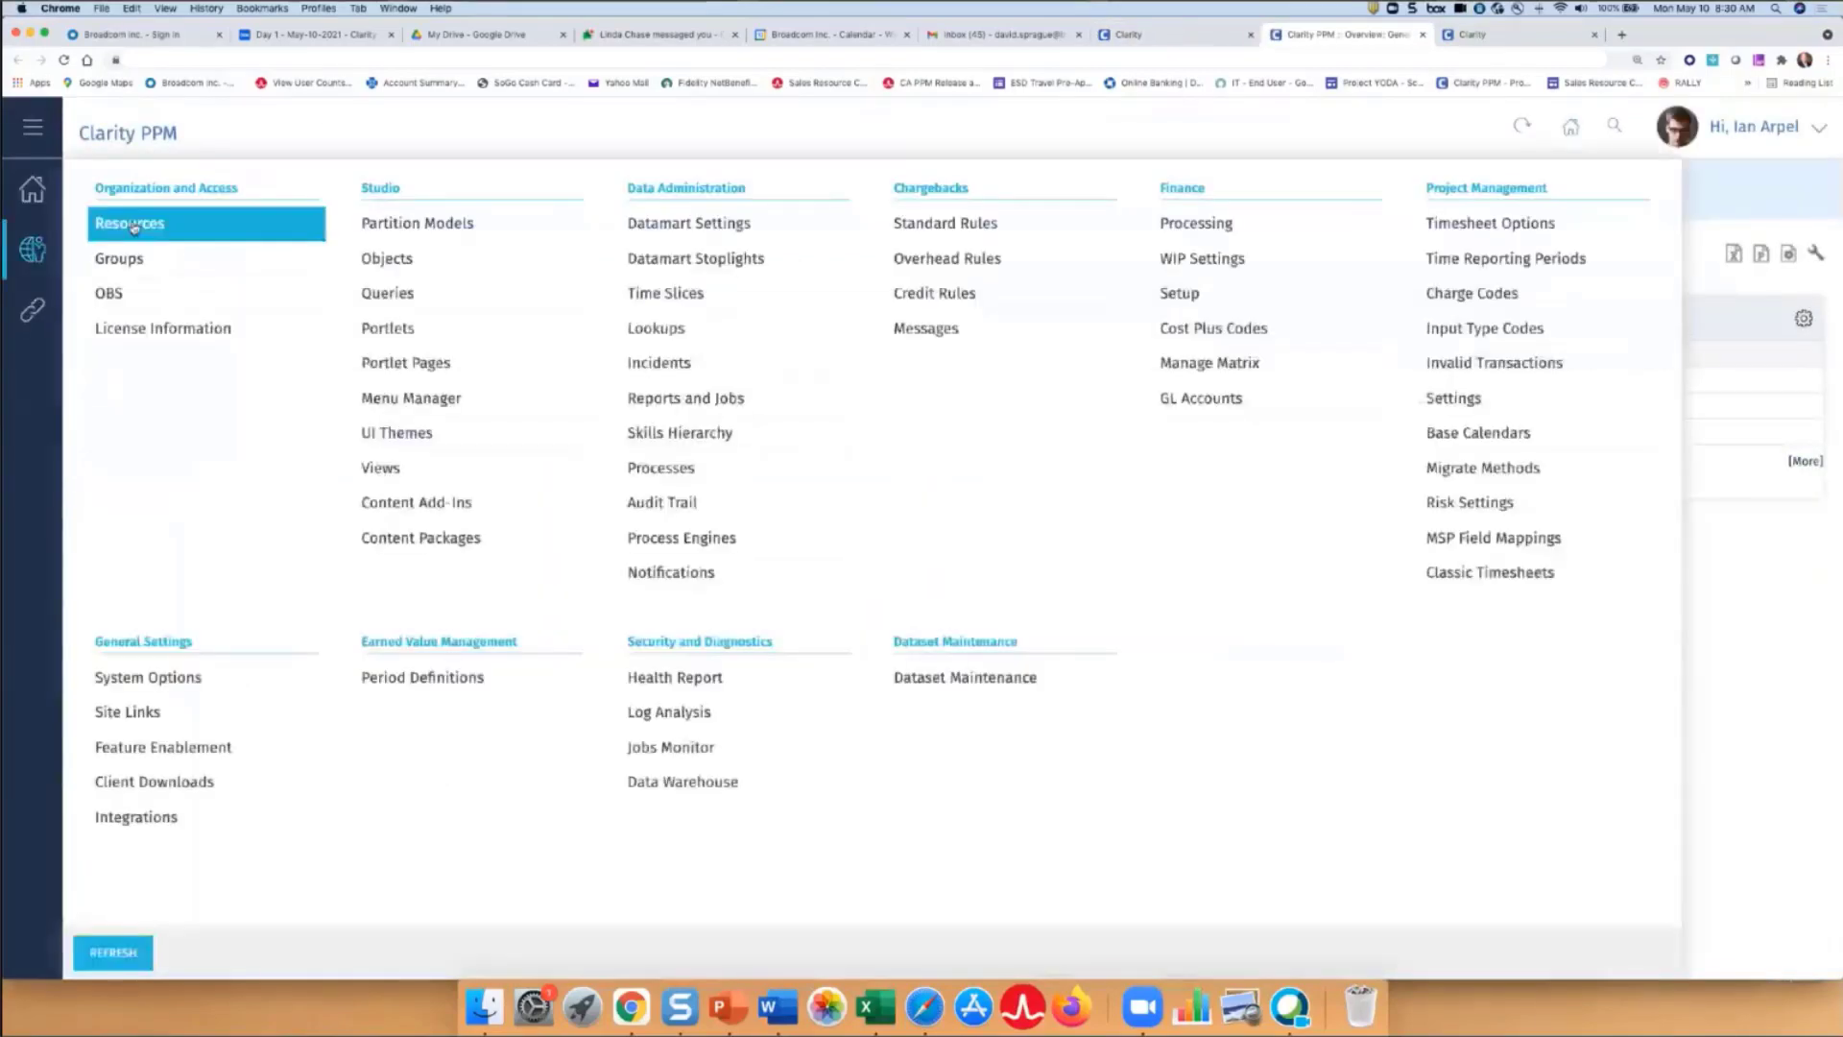
click(134, 225)
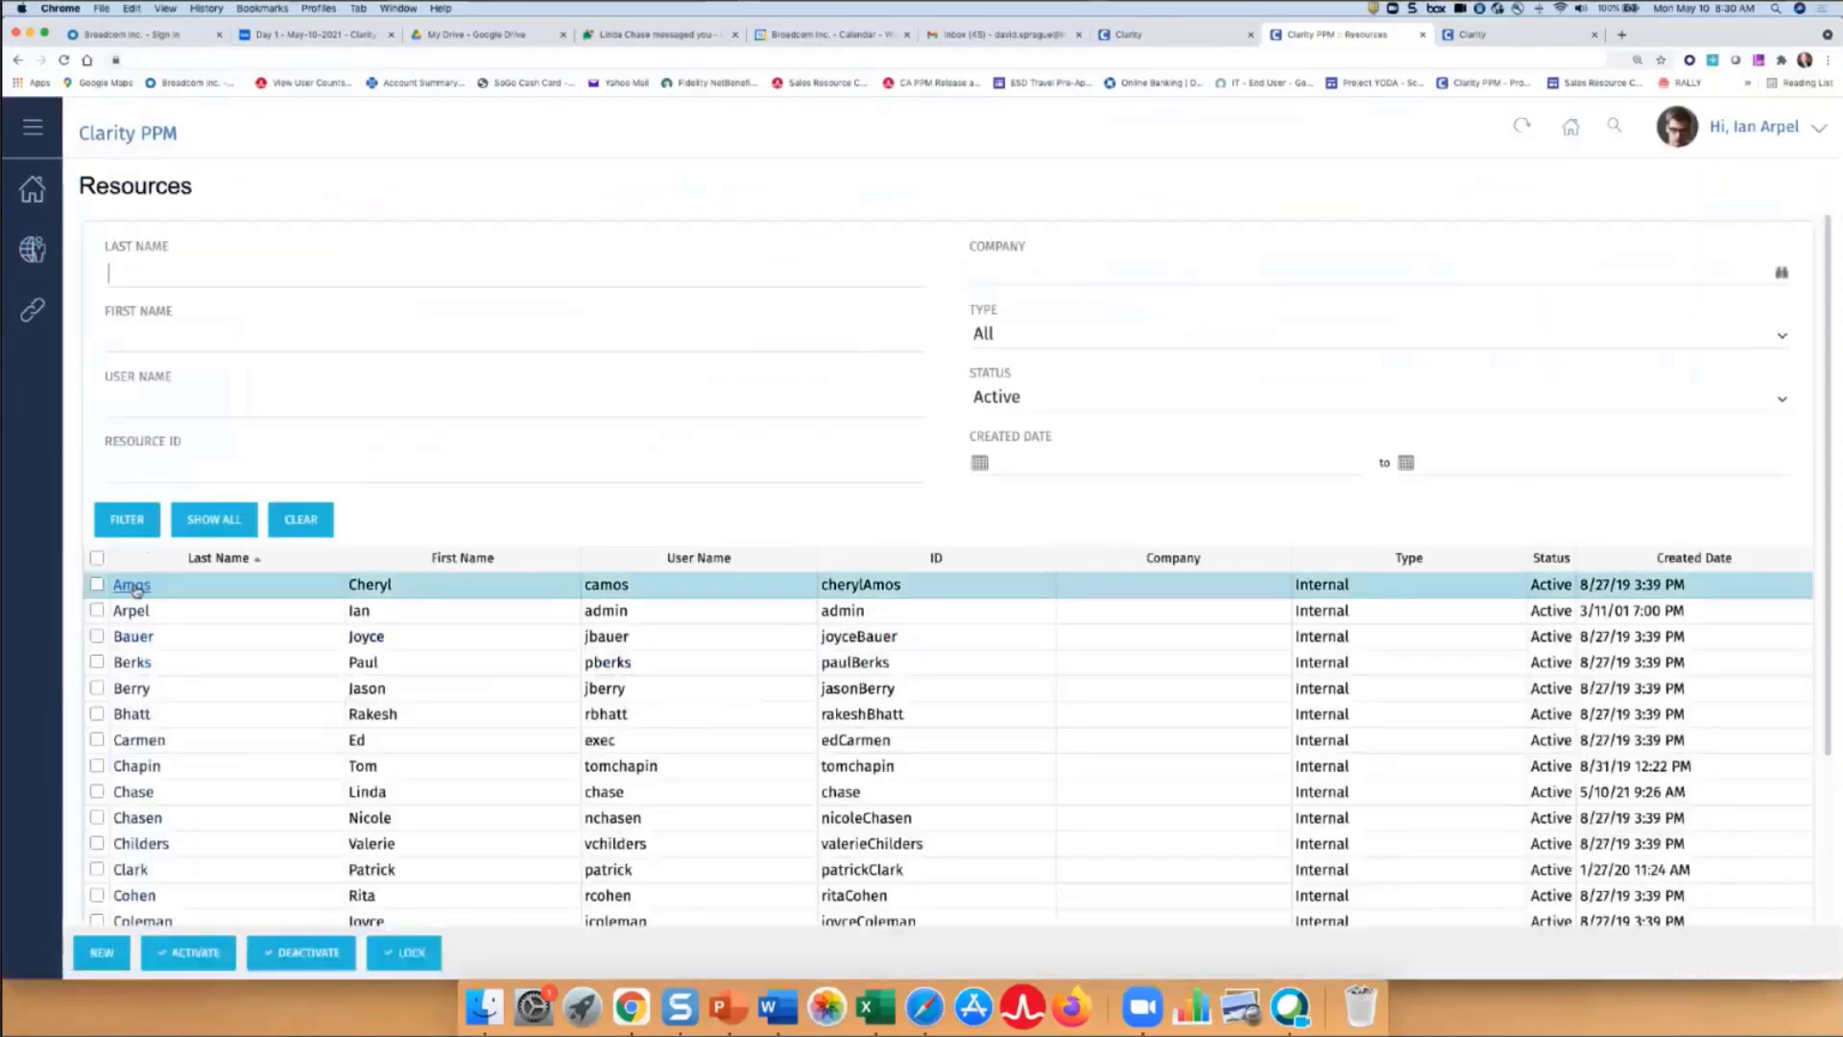
click(132, 586)
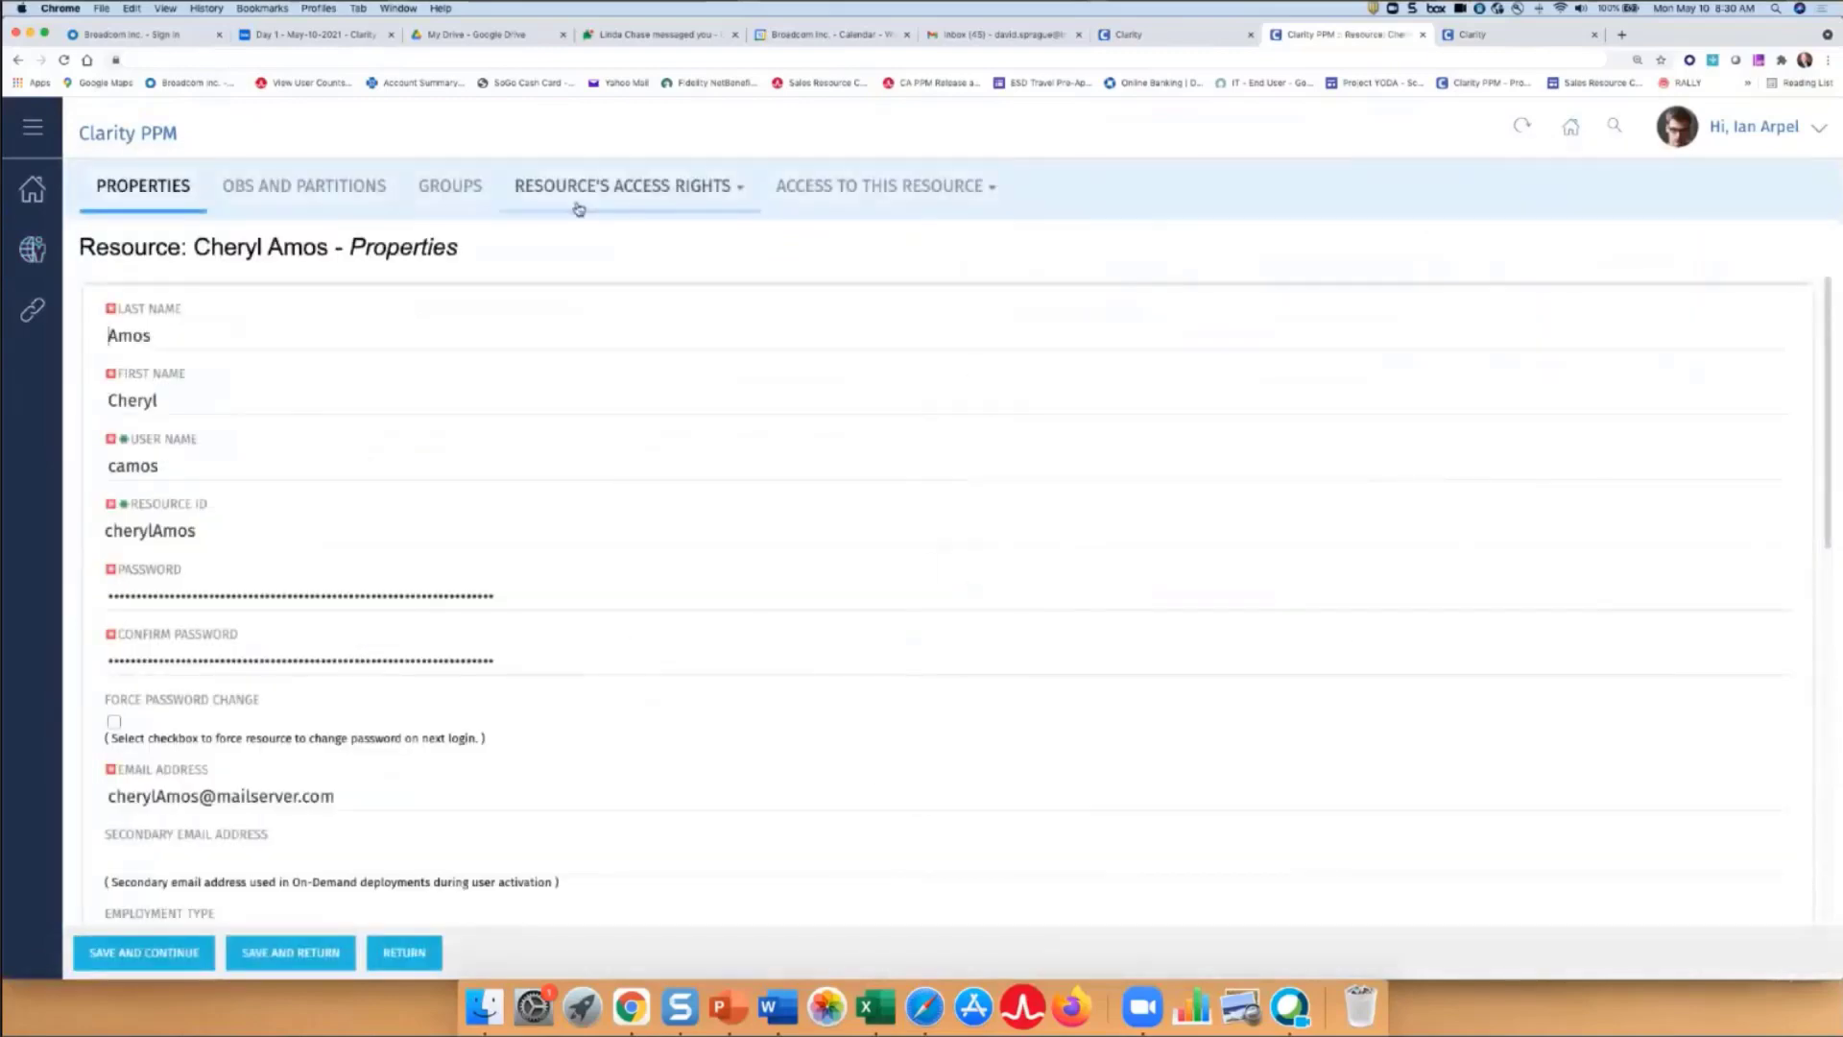
mouse_move(578, 203)
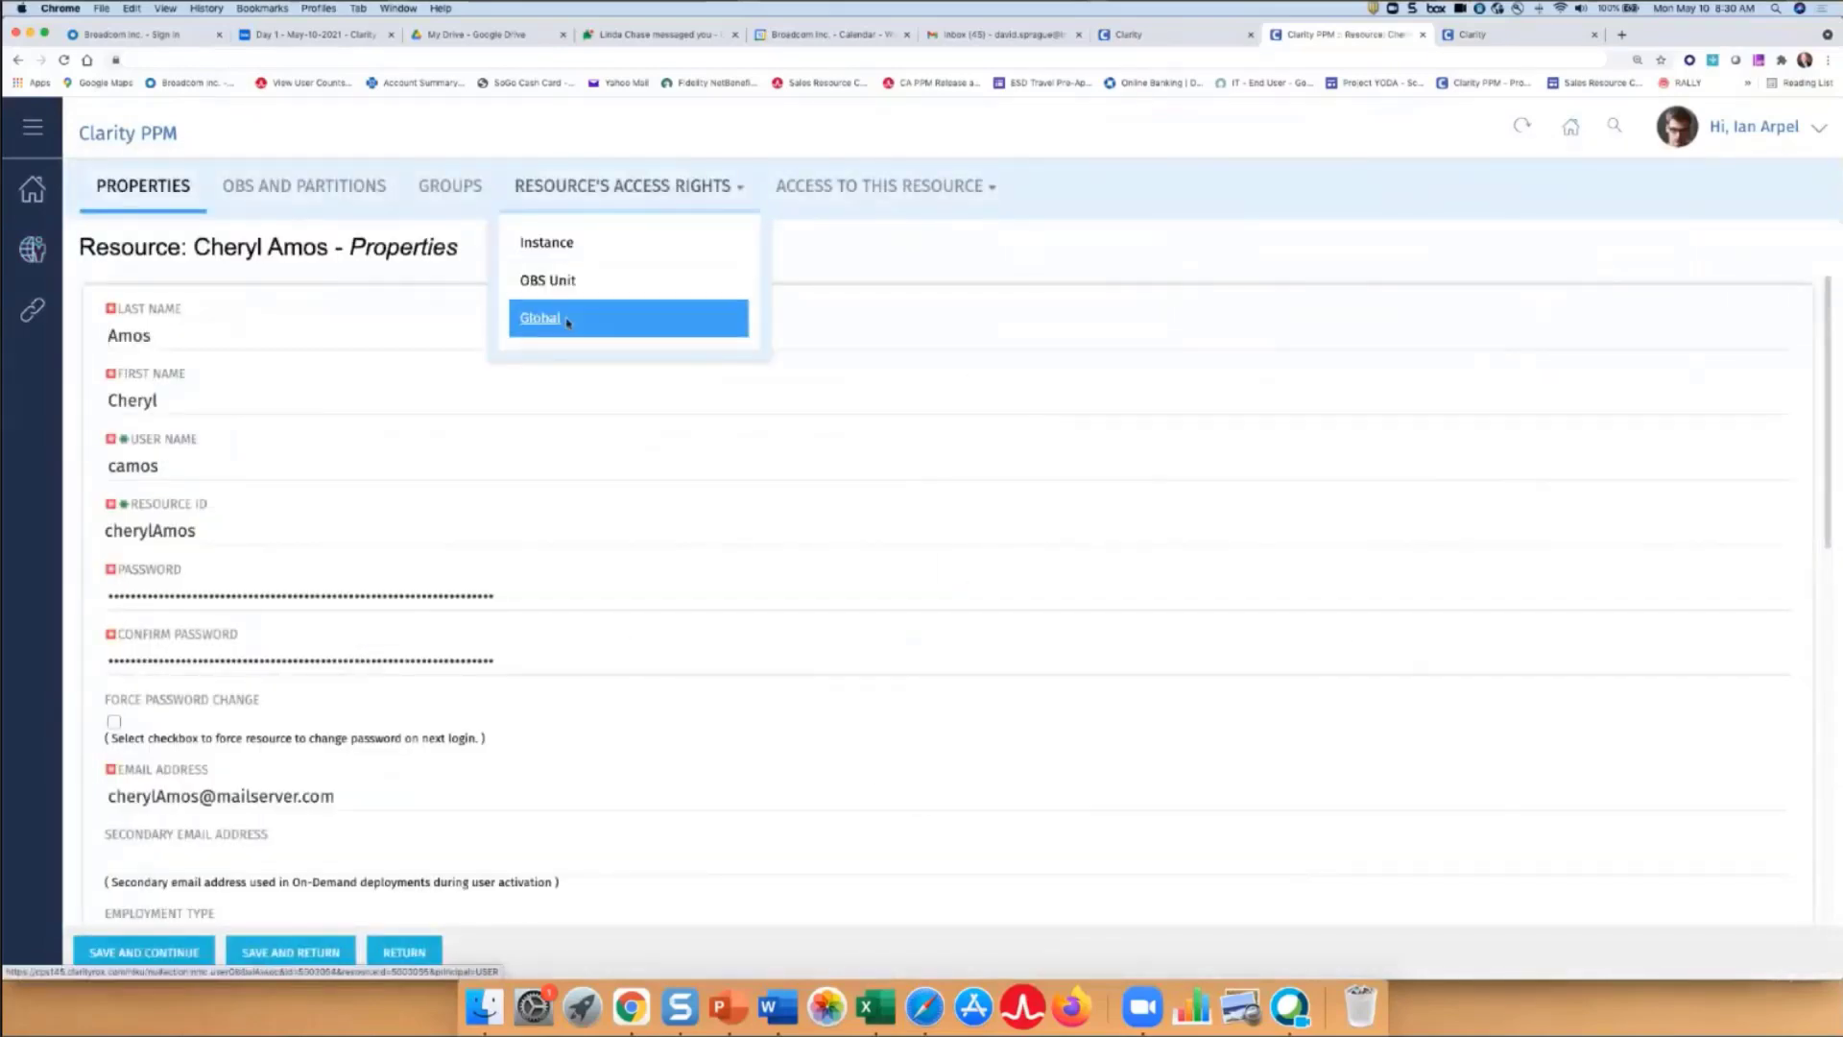
click(567, 321)
click(397, 363)
text(to da)
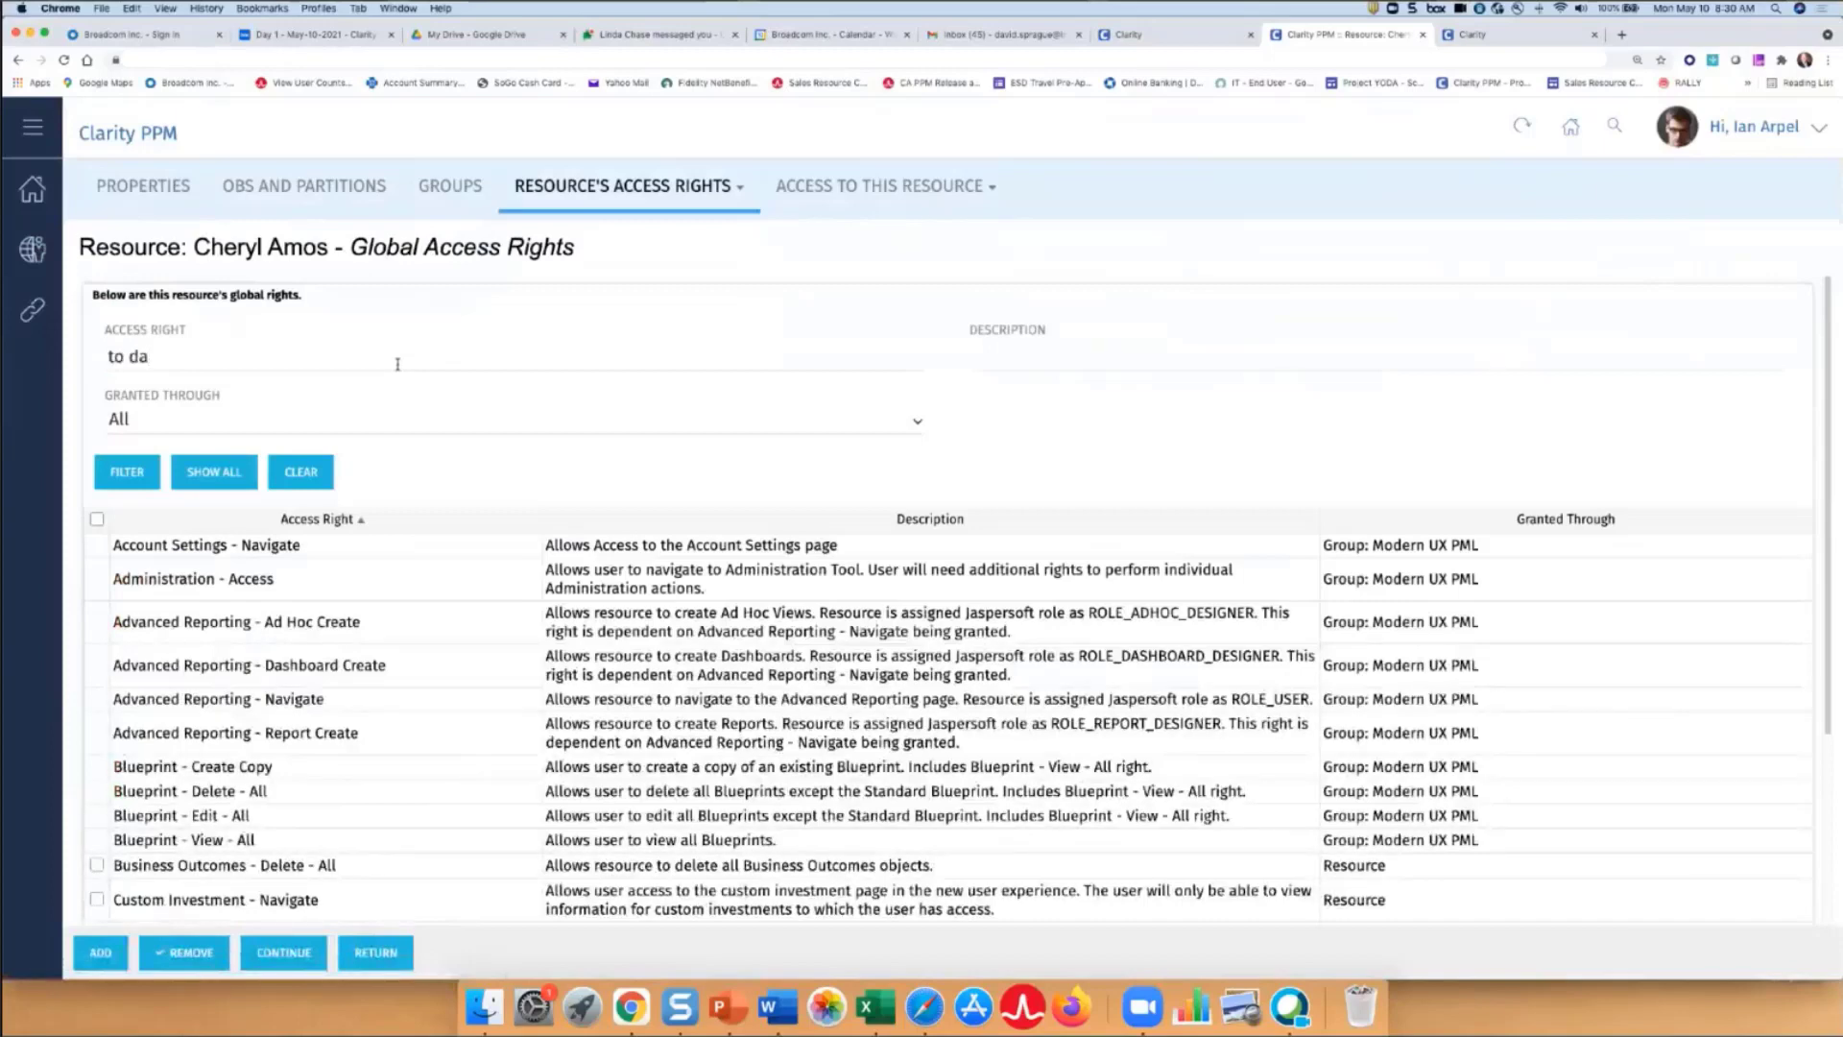
key(BackSpace)
text(o)
key(Return)
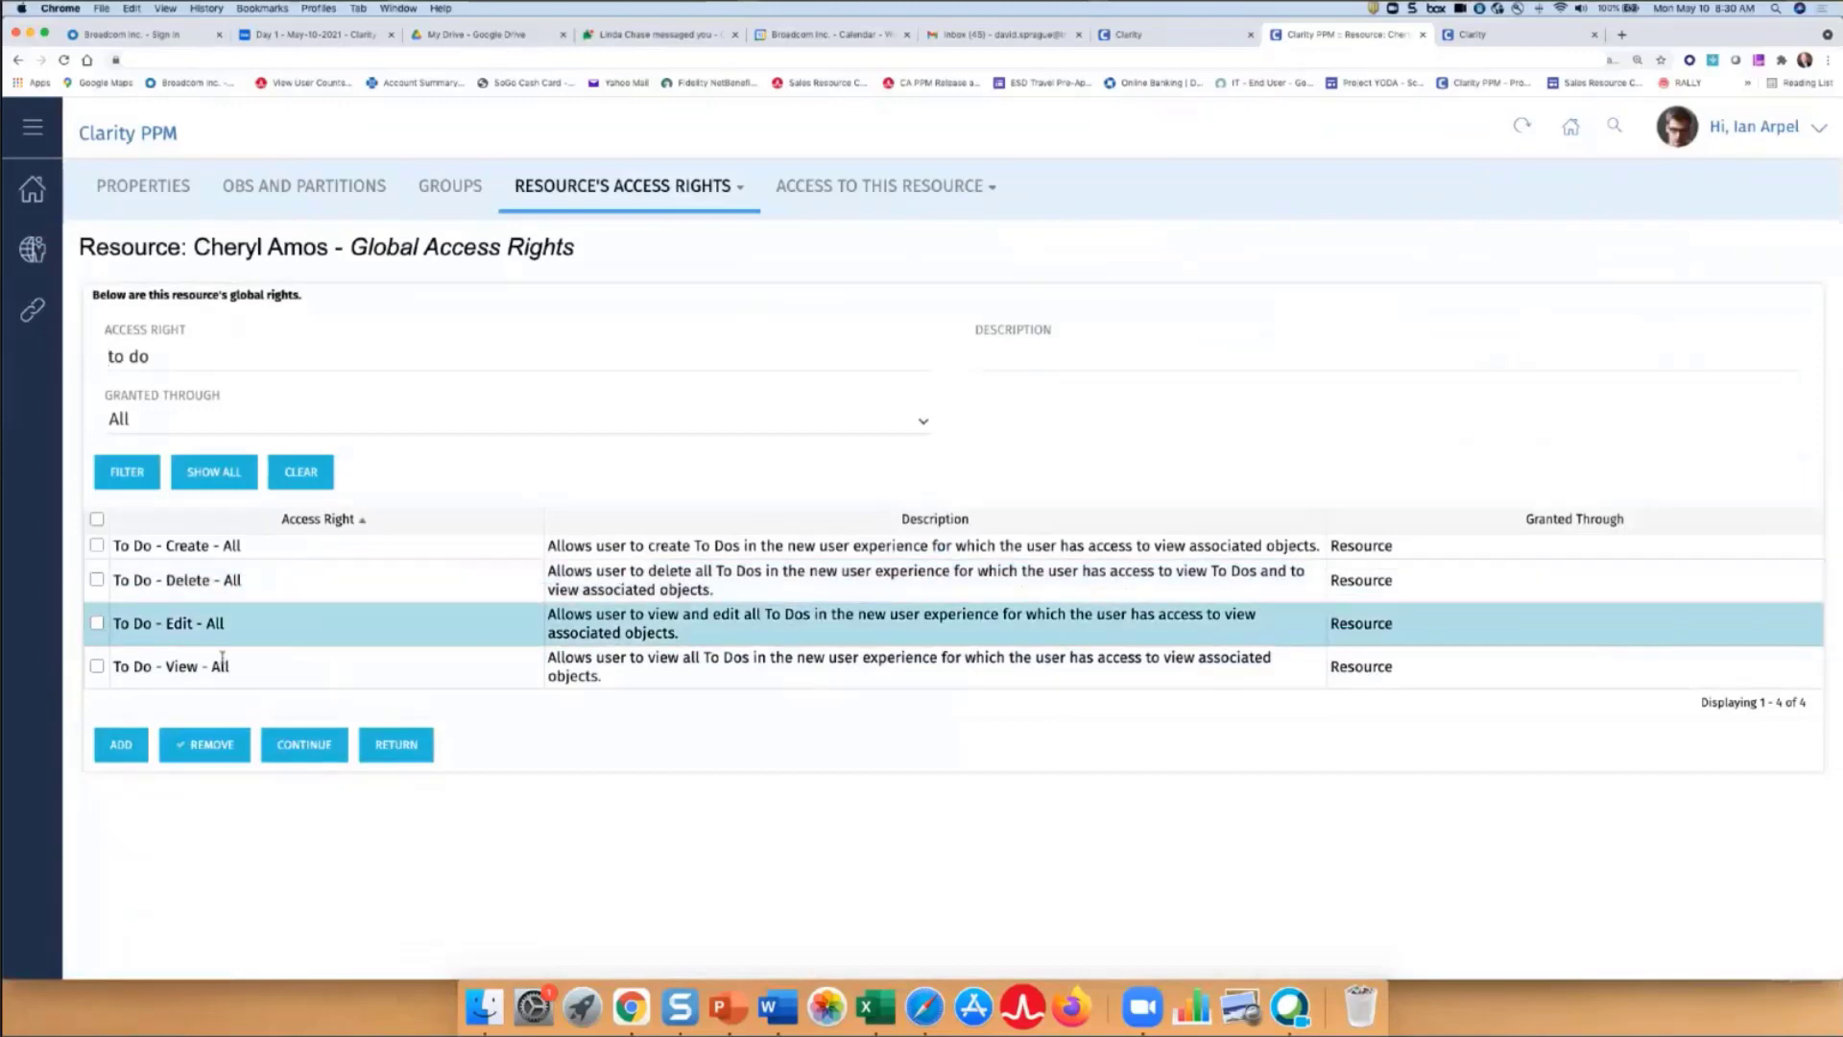
- Filter the access rights available to add by 'to do' to locate To Do - Navigate, then return to the To Dos tab
click(121, 745)
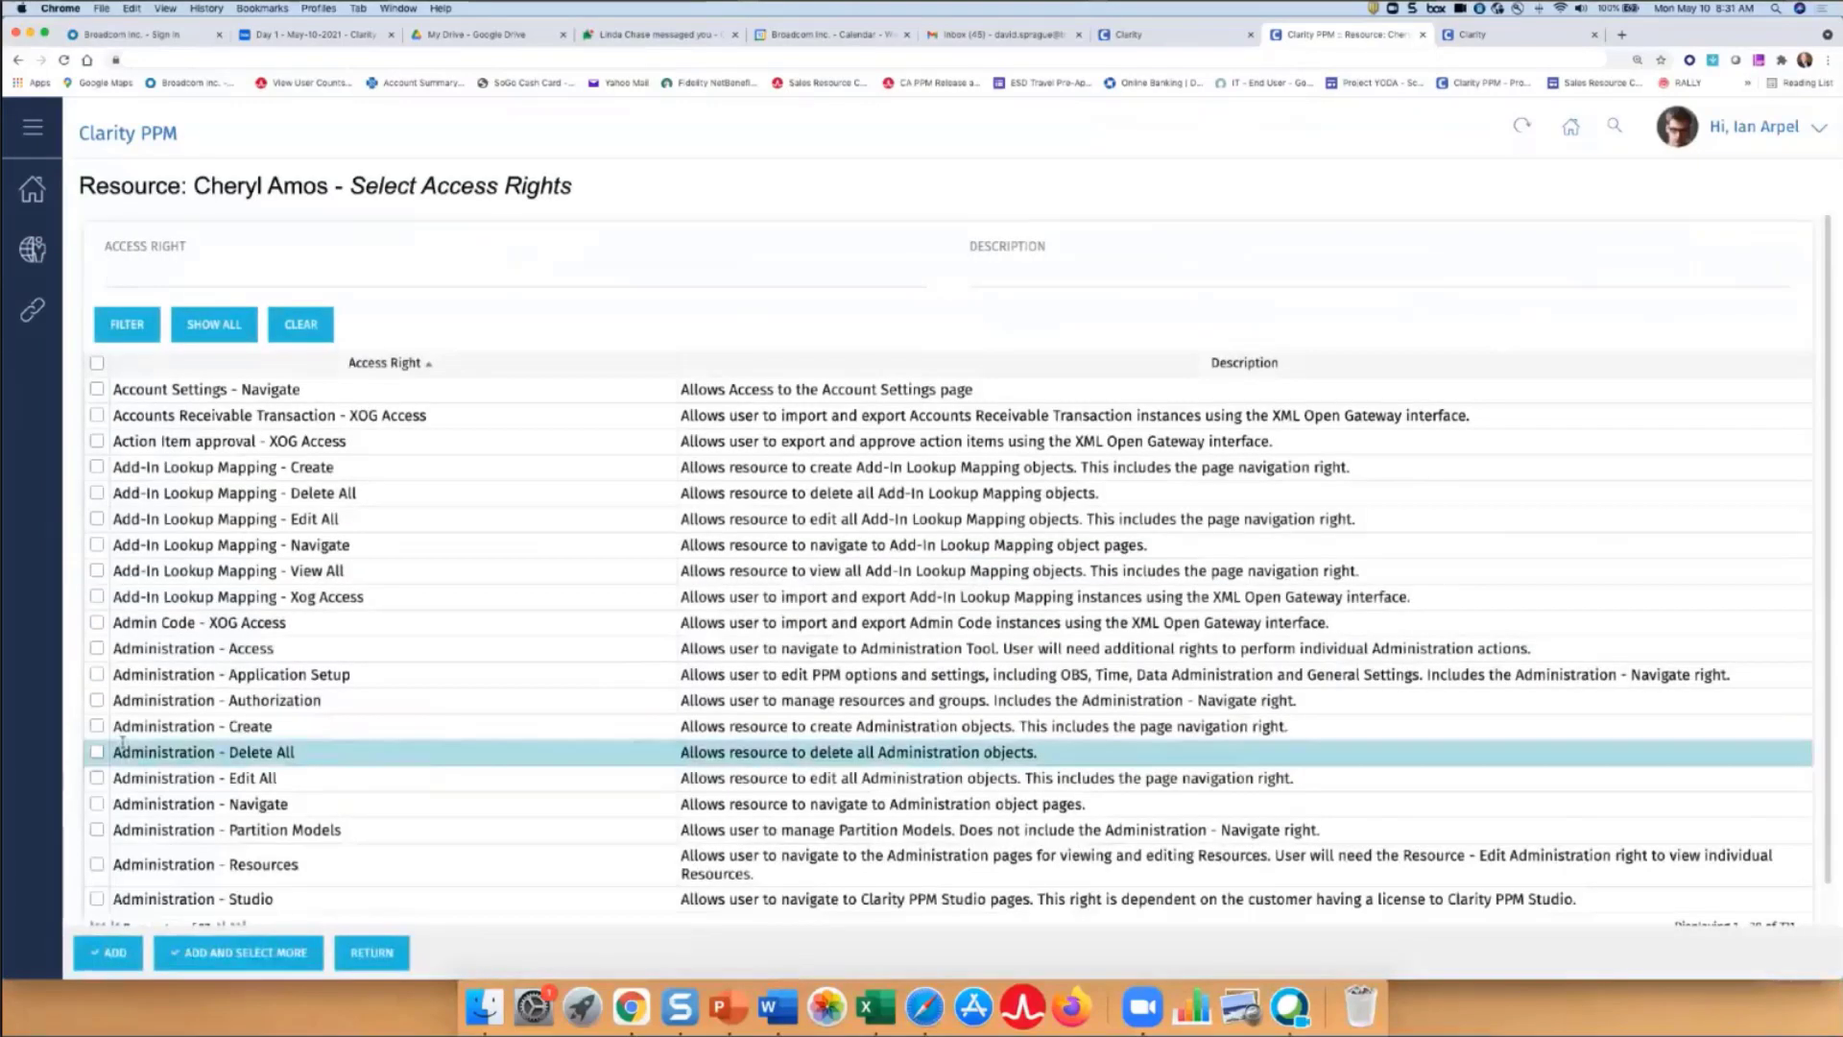
text(to do)
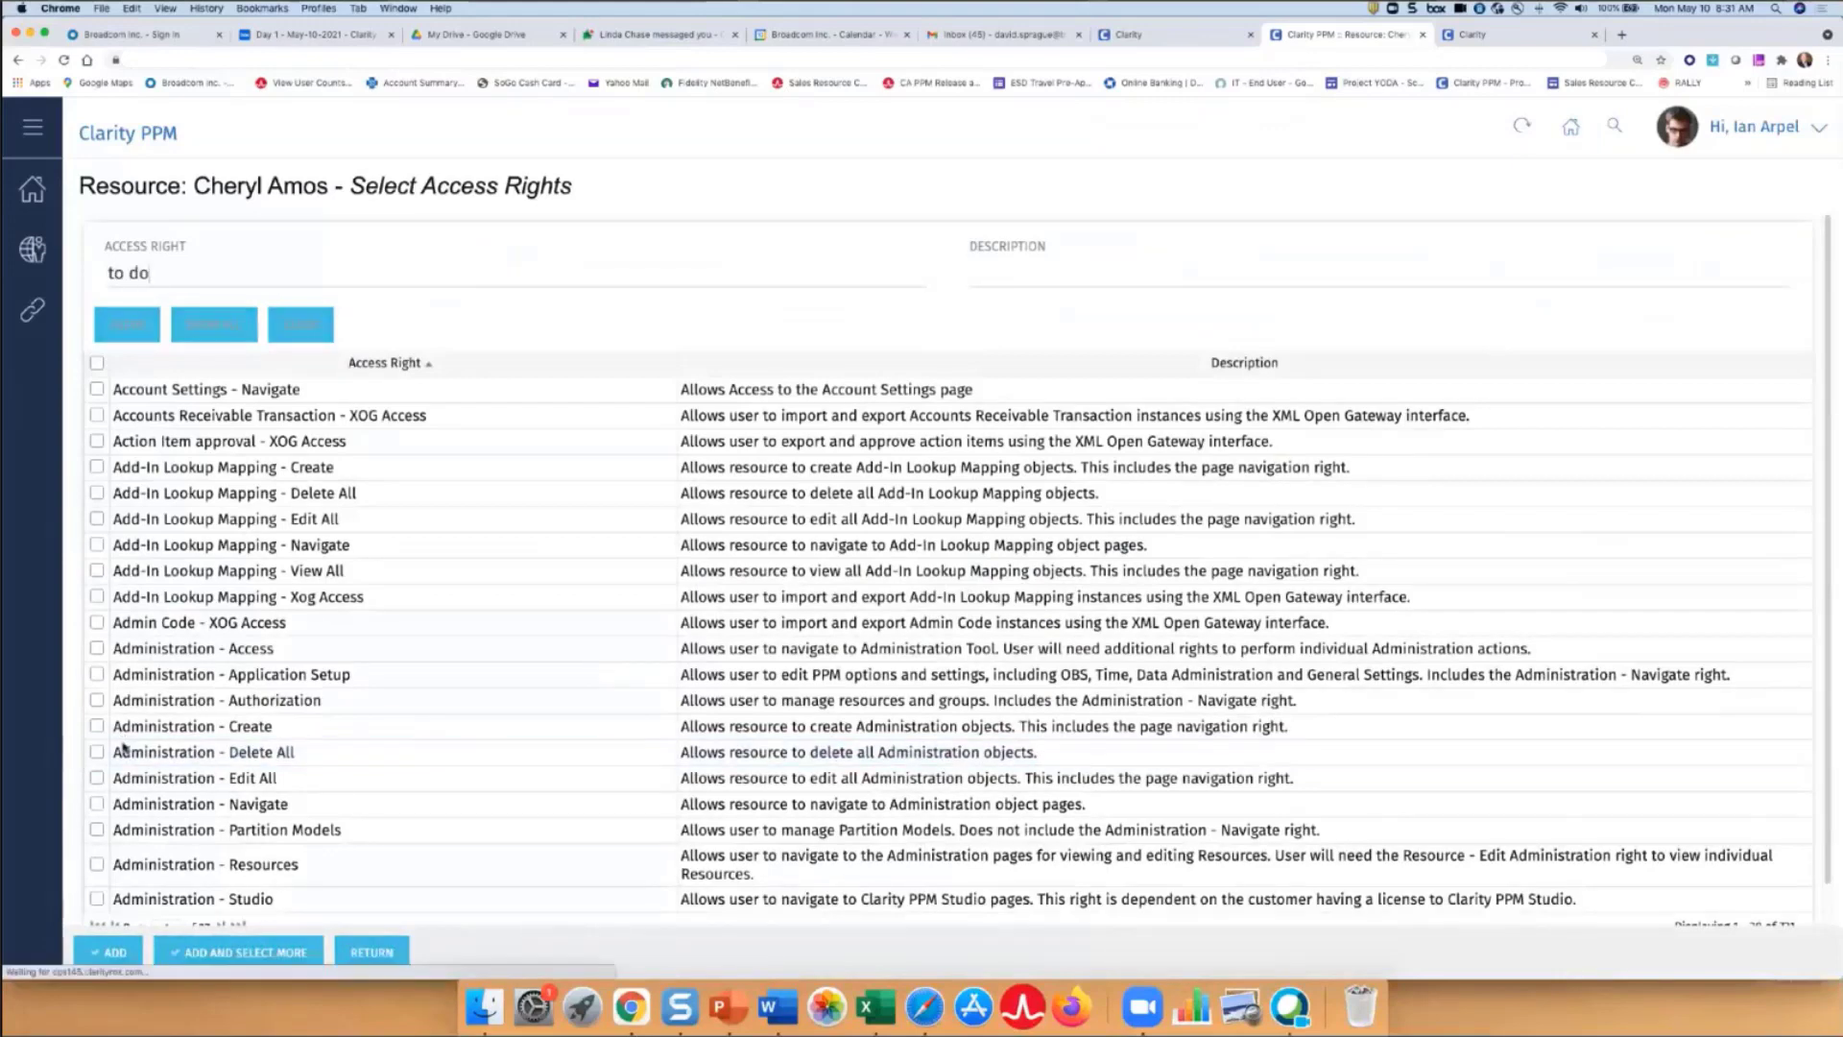
key(Return)
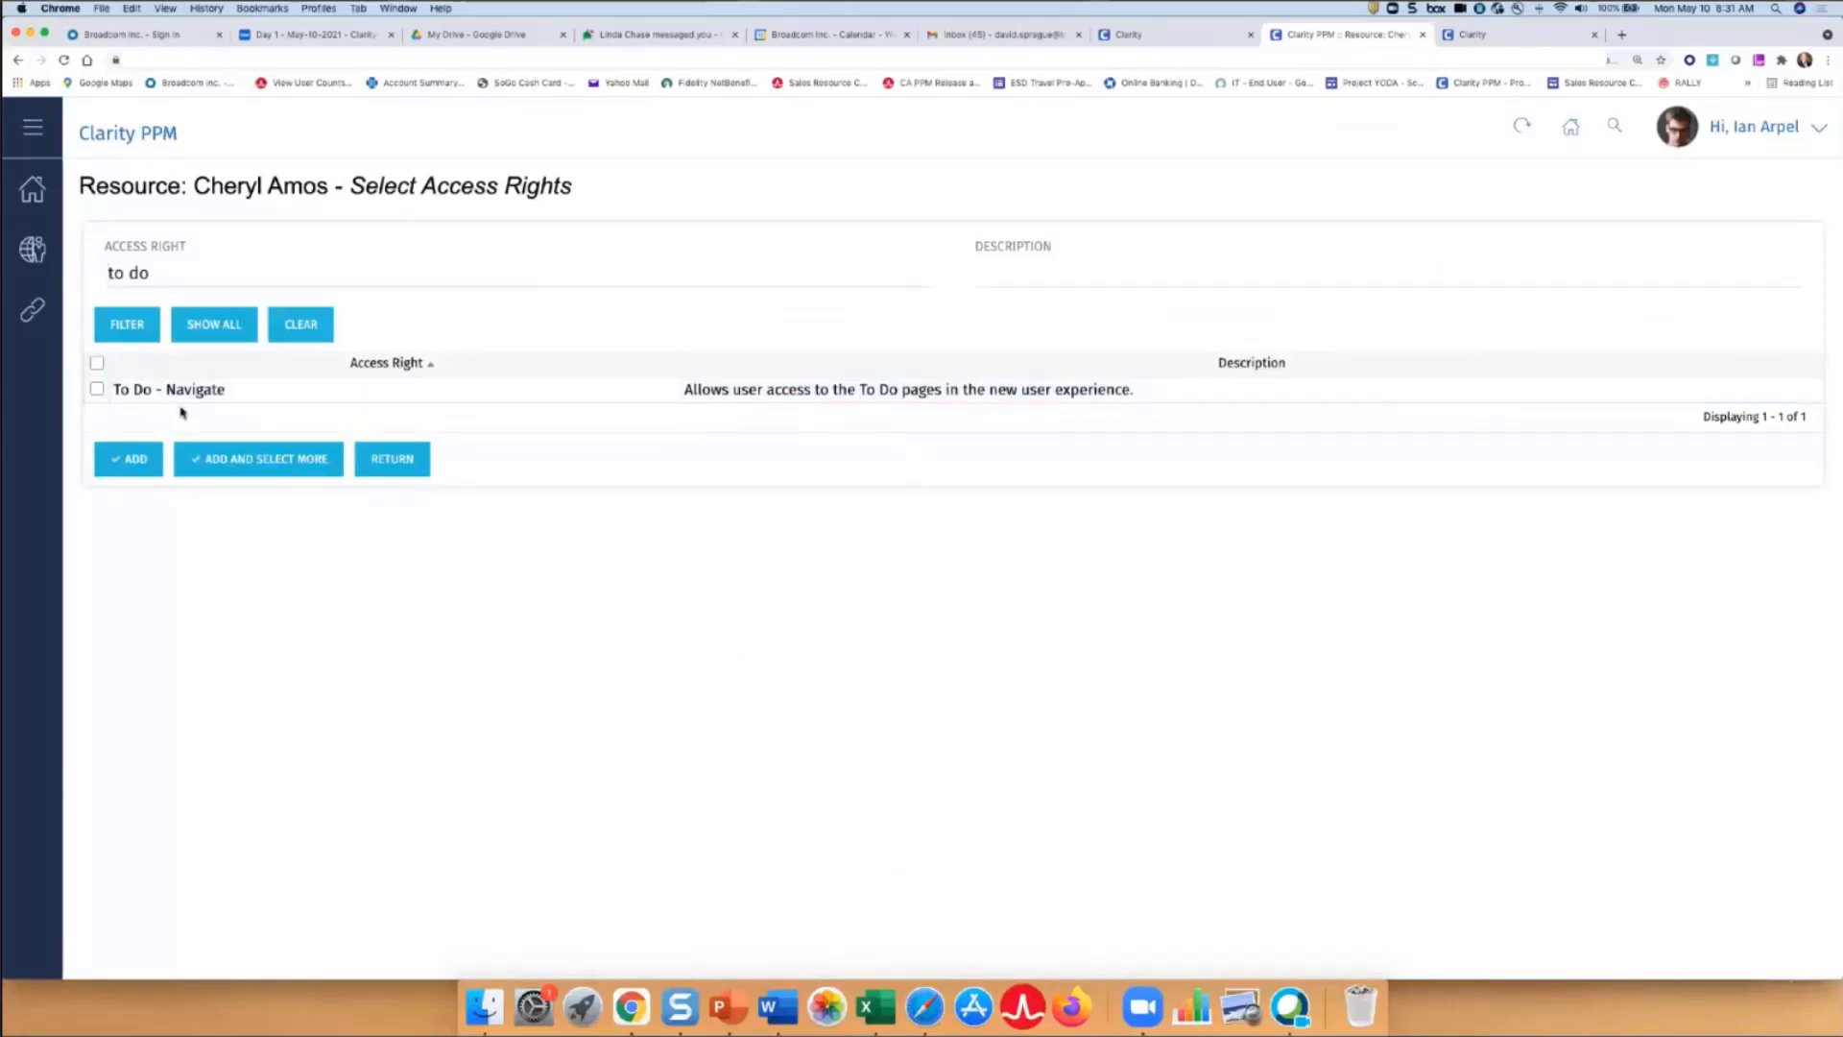
click(1179, 38)
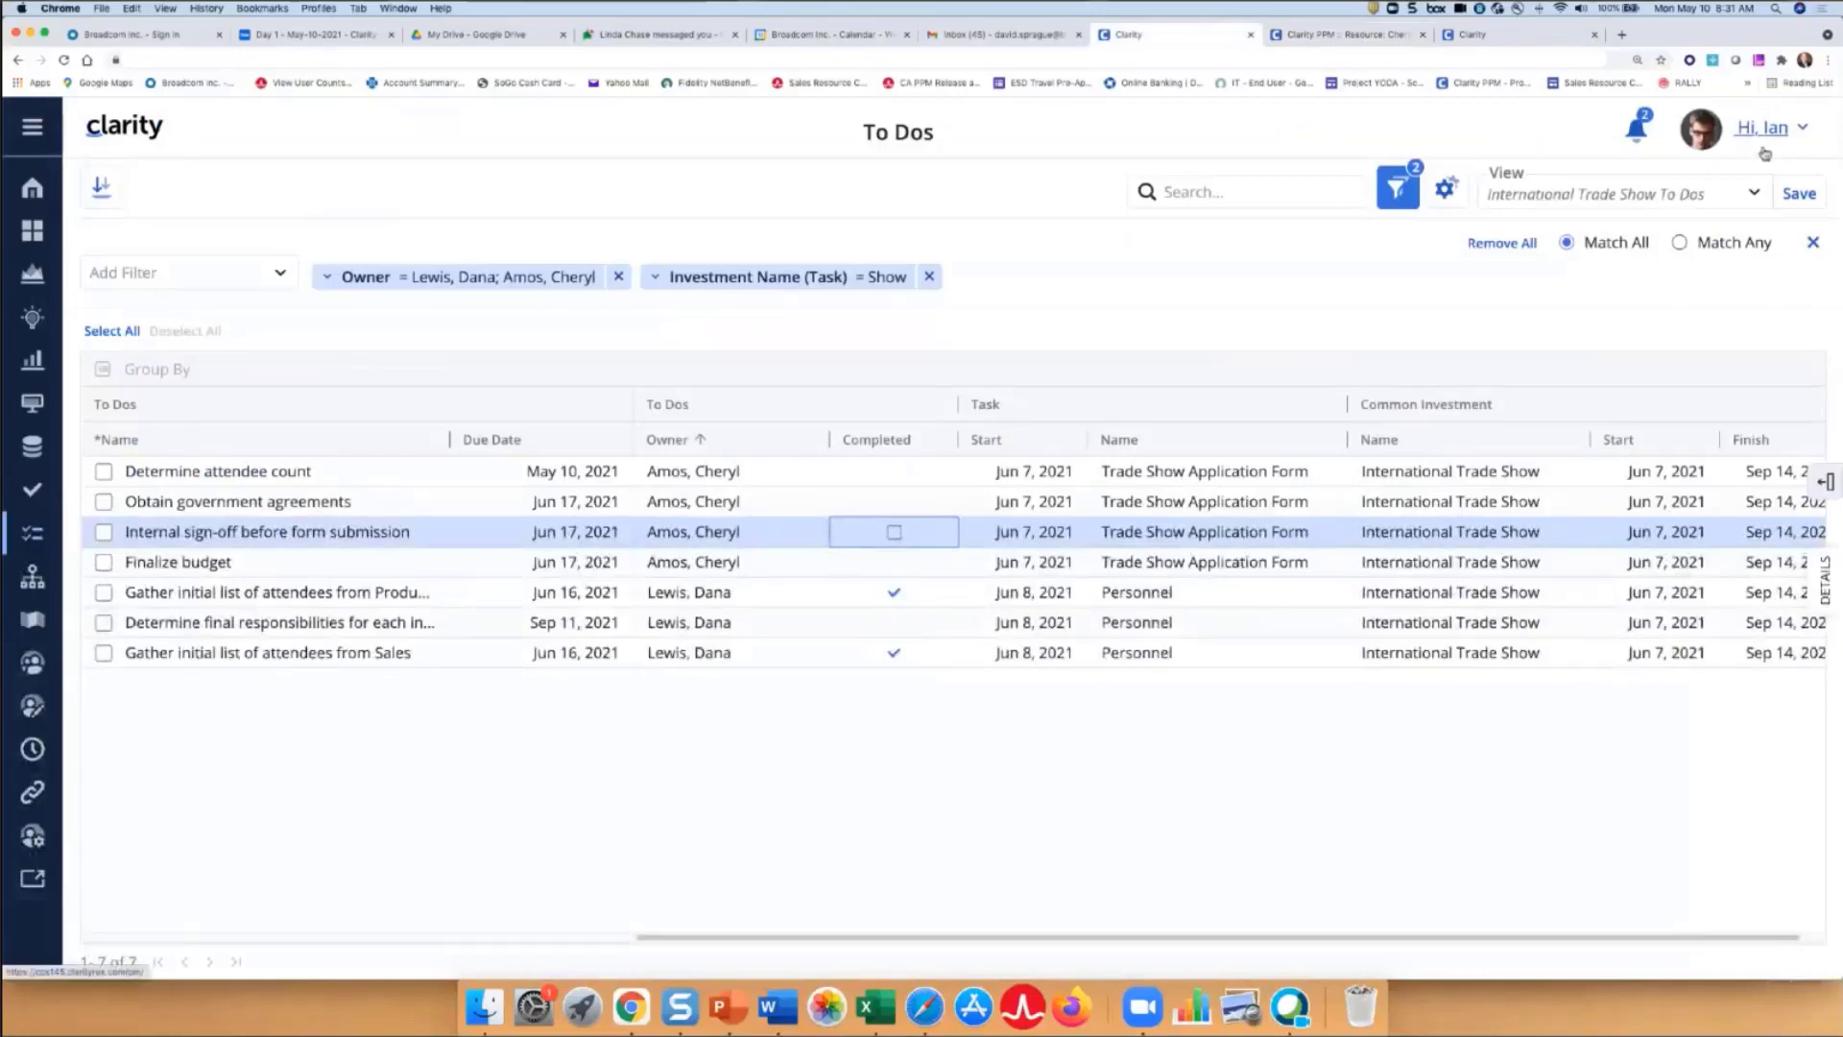
- Log out of the administrator account and sign in with the task owner's username and password
click(1791, 136)
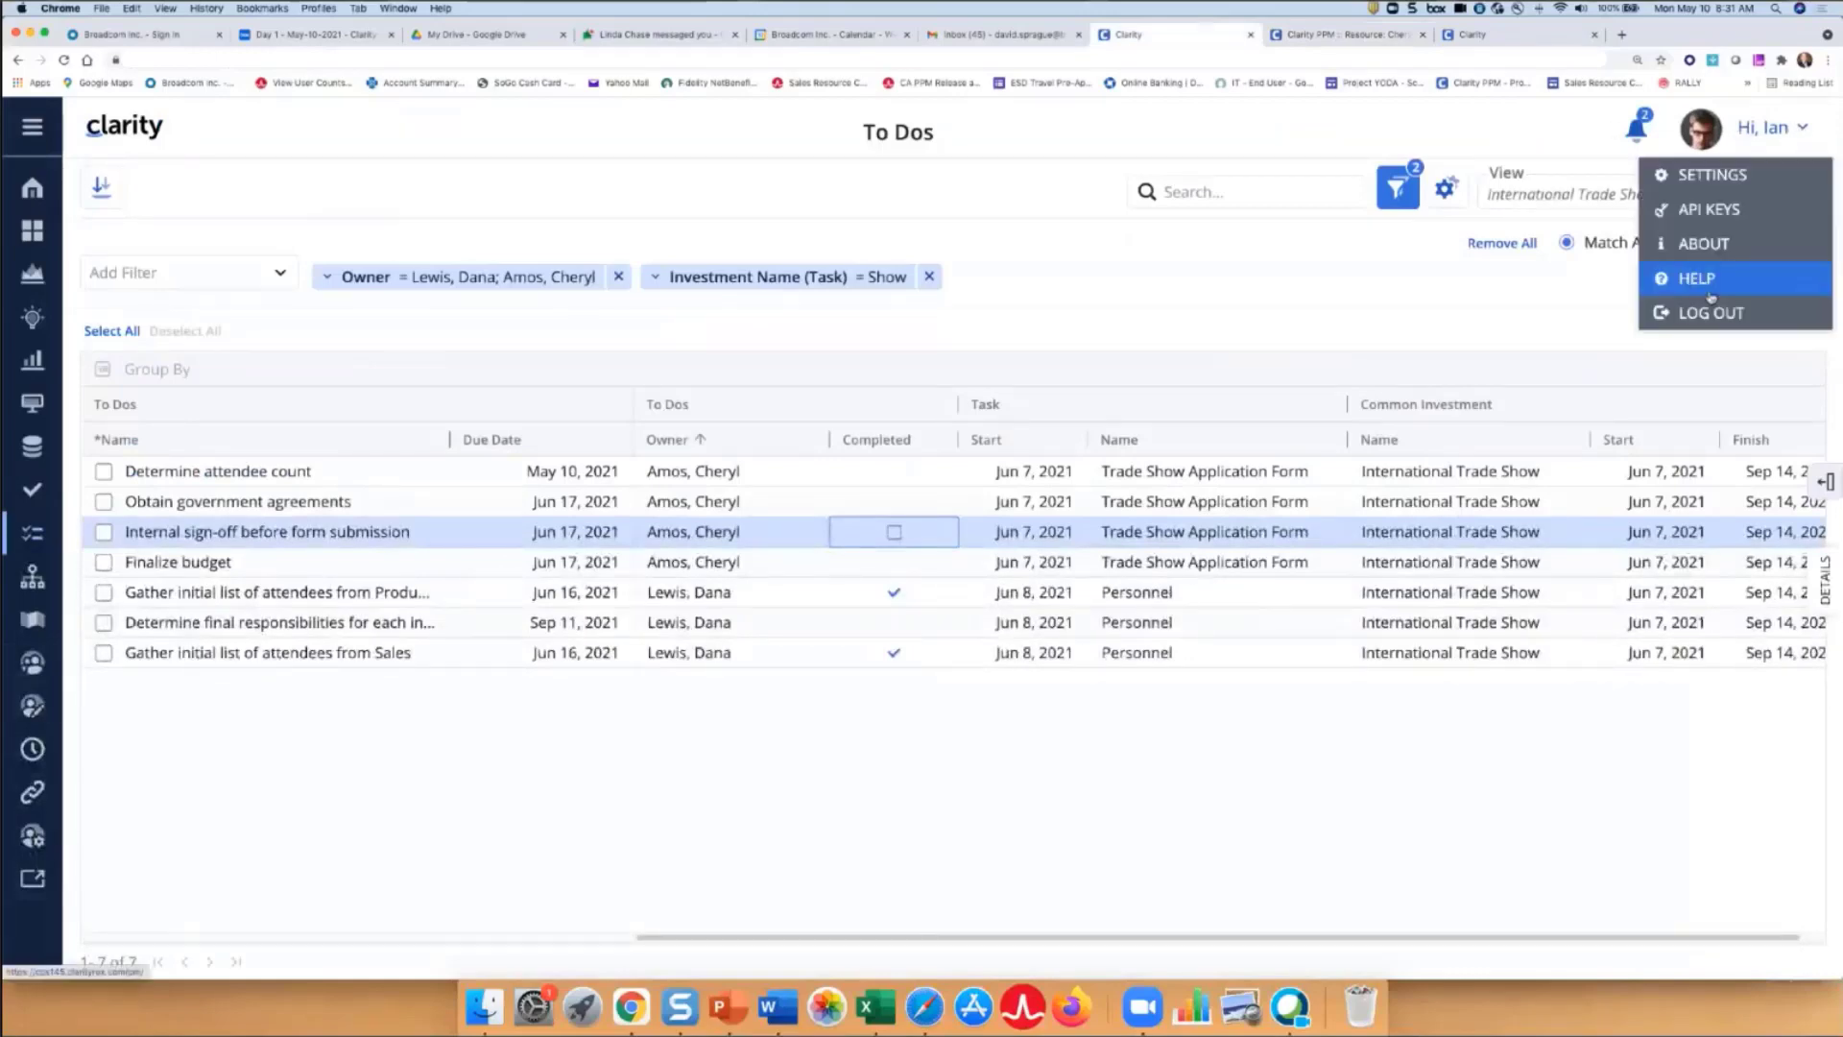
click(1712, 314)
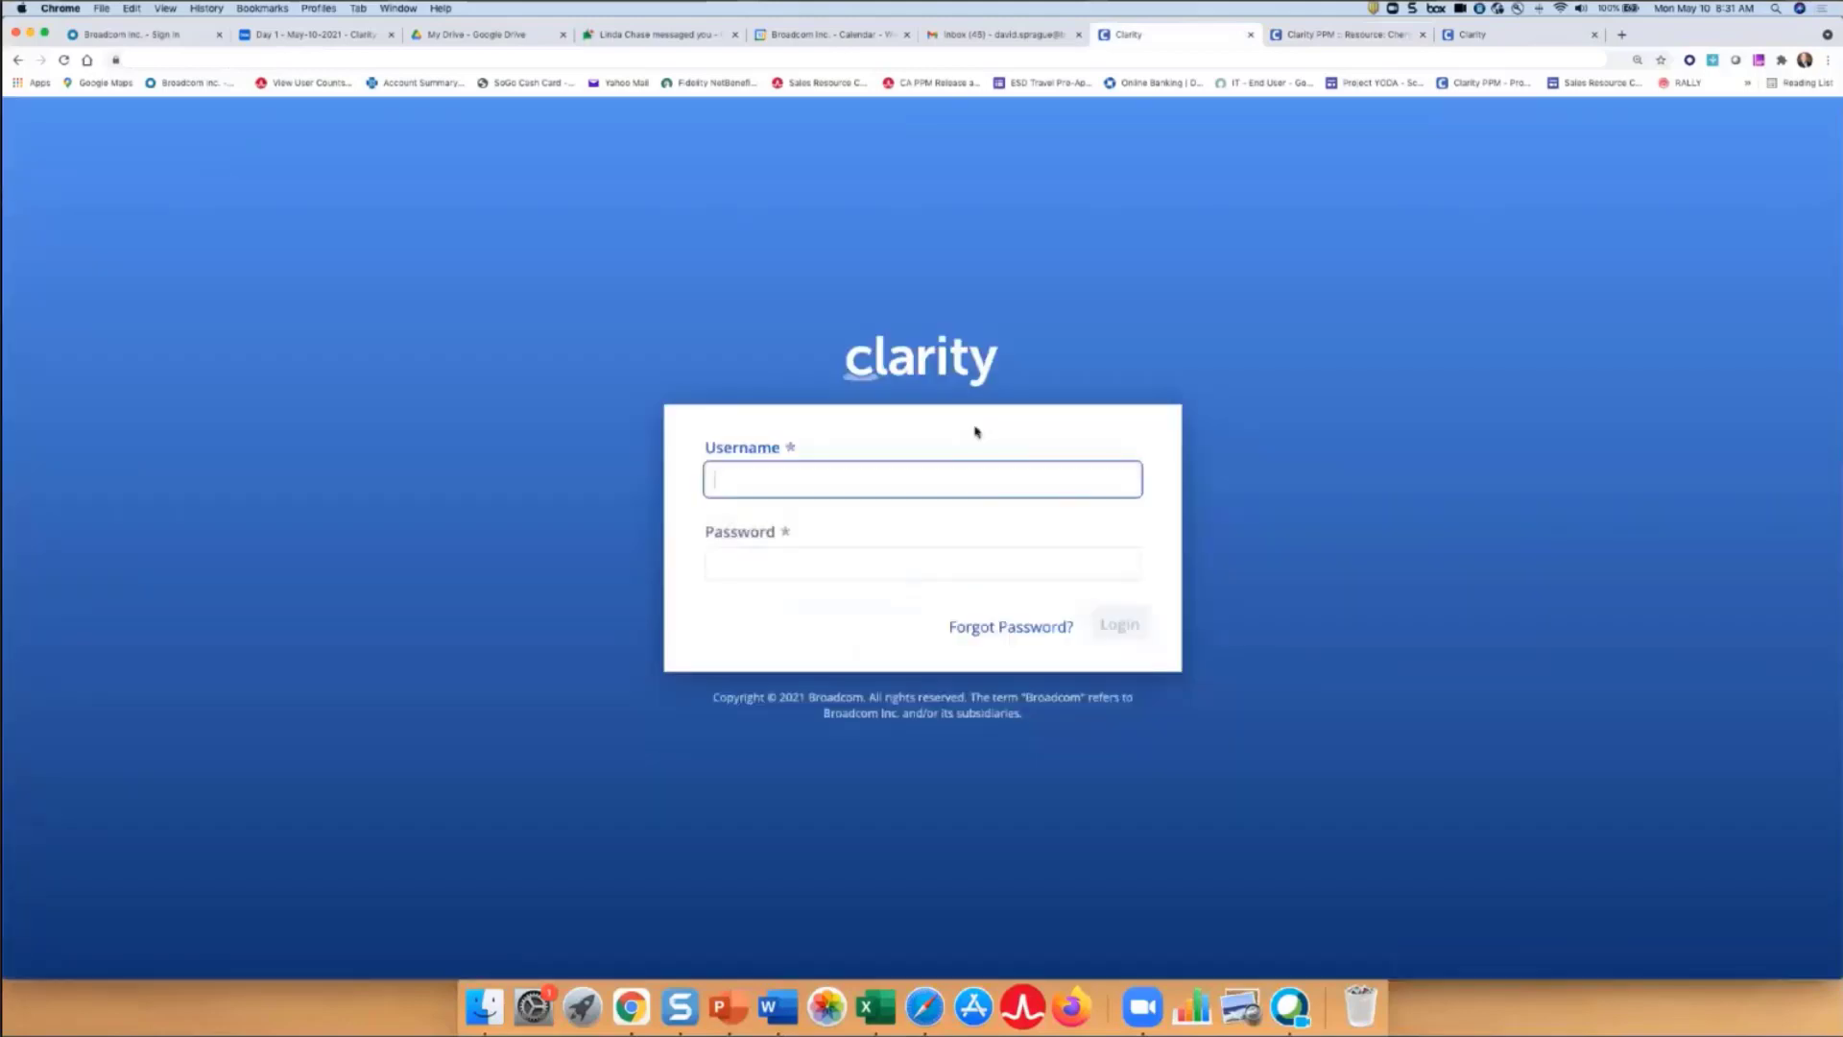
key(Tab)
key(Return)
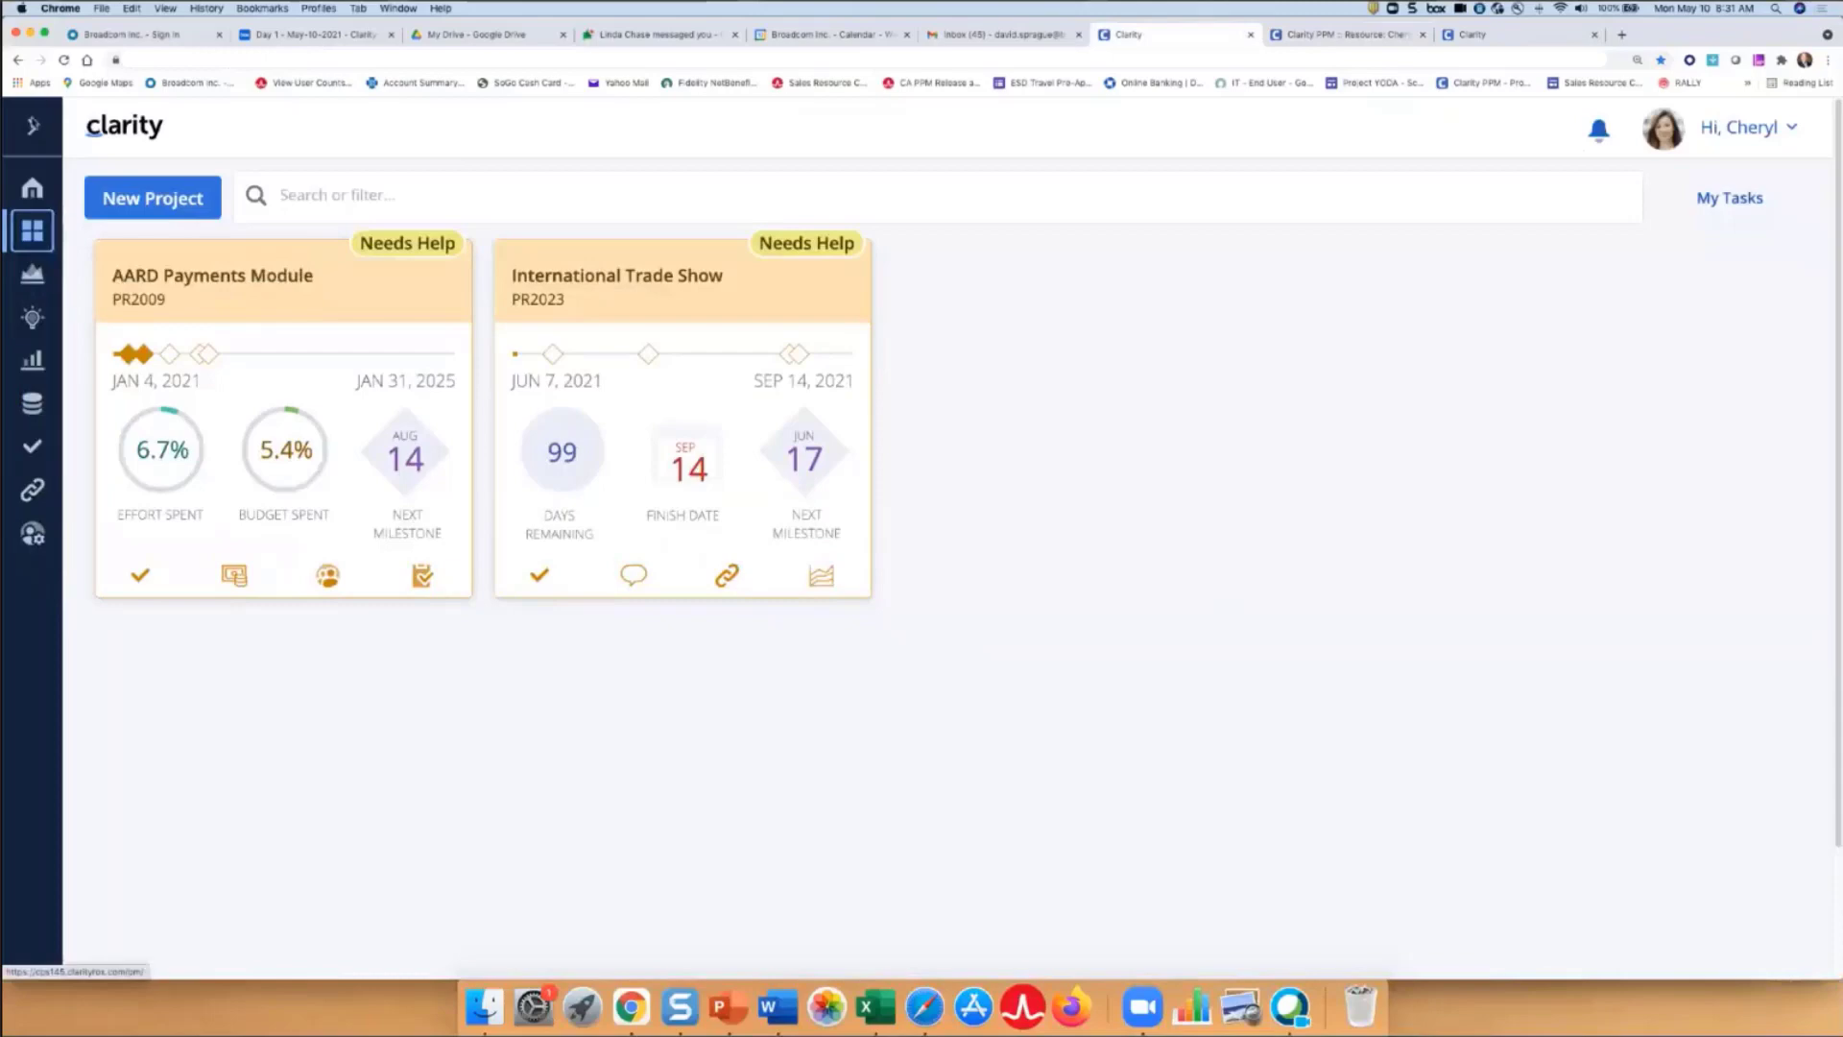
- Open the International Trade Show project's Tasks list from its tile
mouse_move(34, 537)
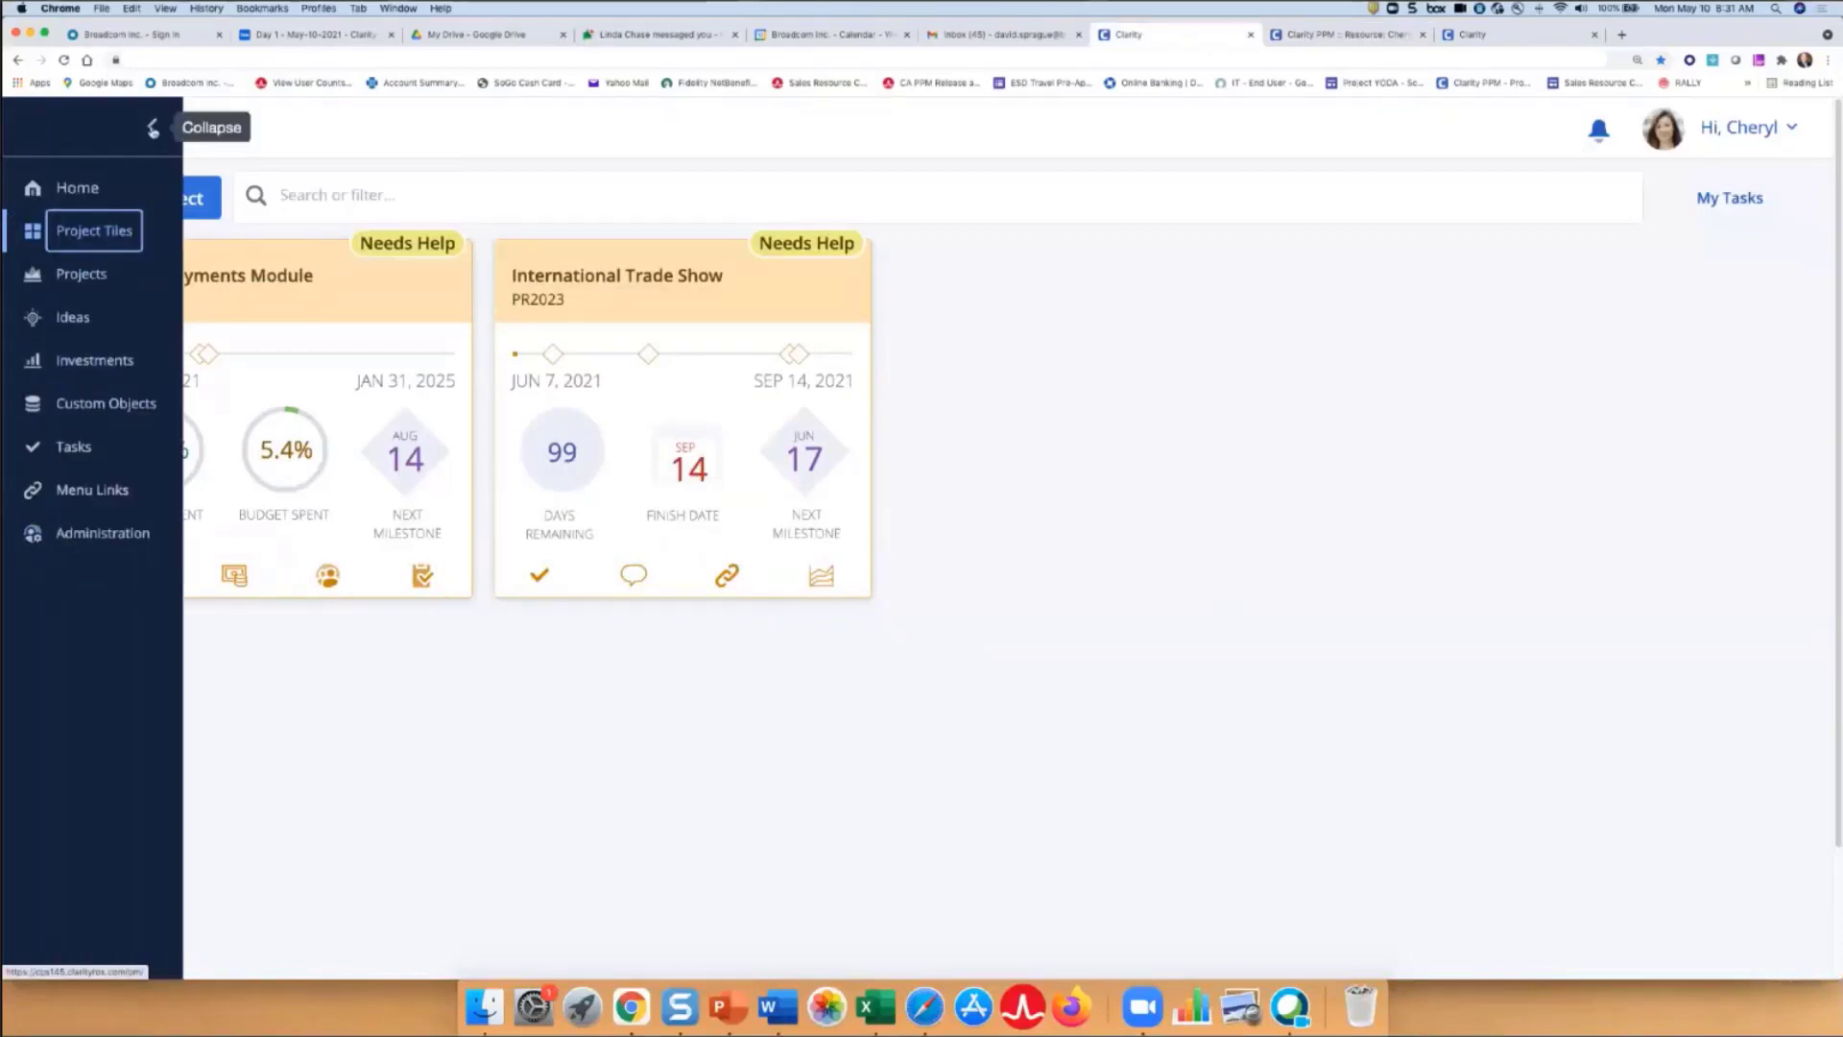
click(152, 129)
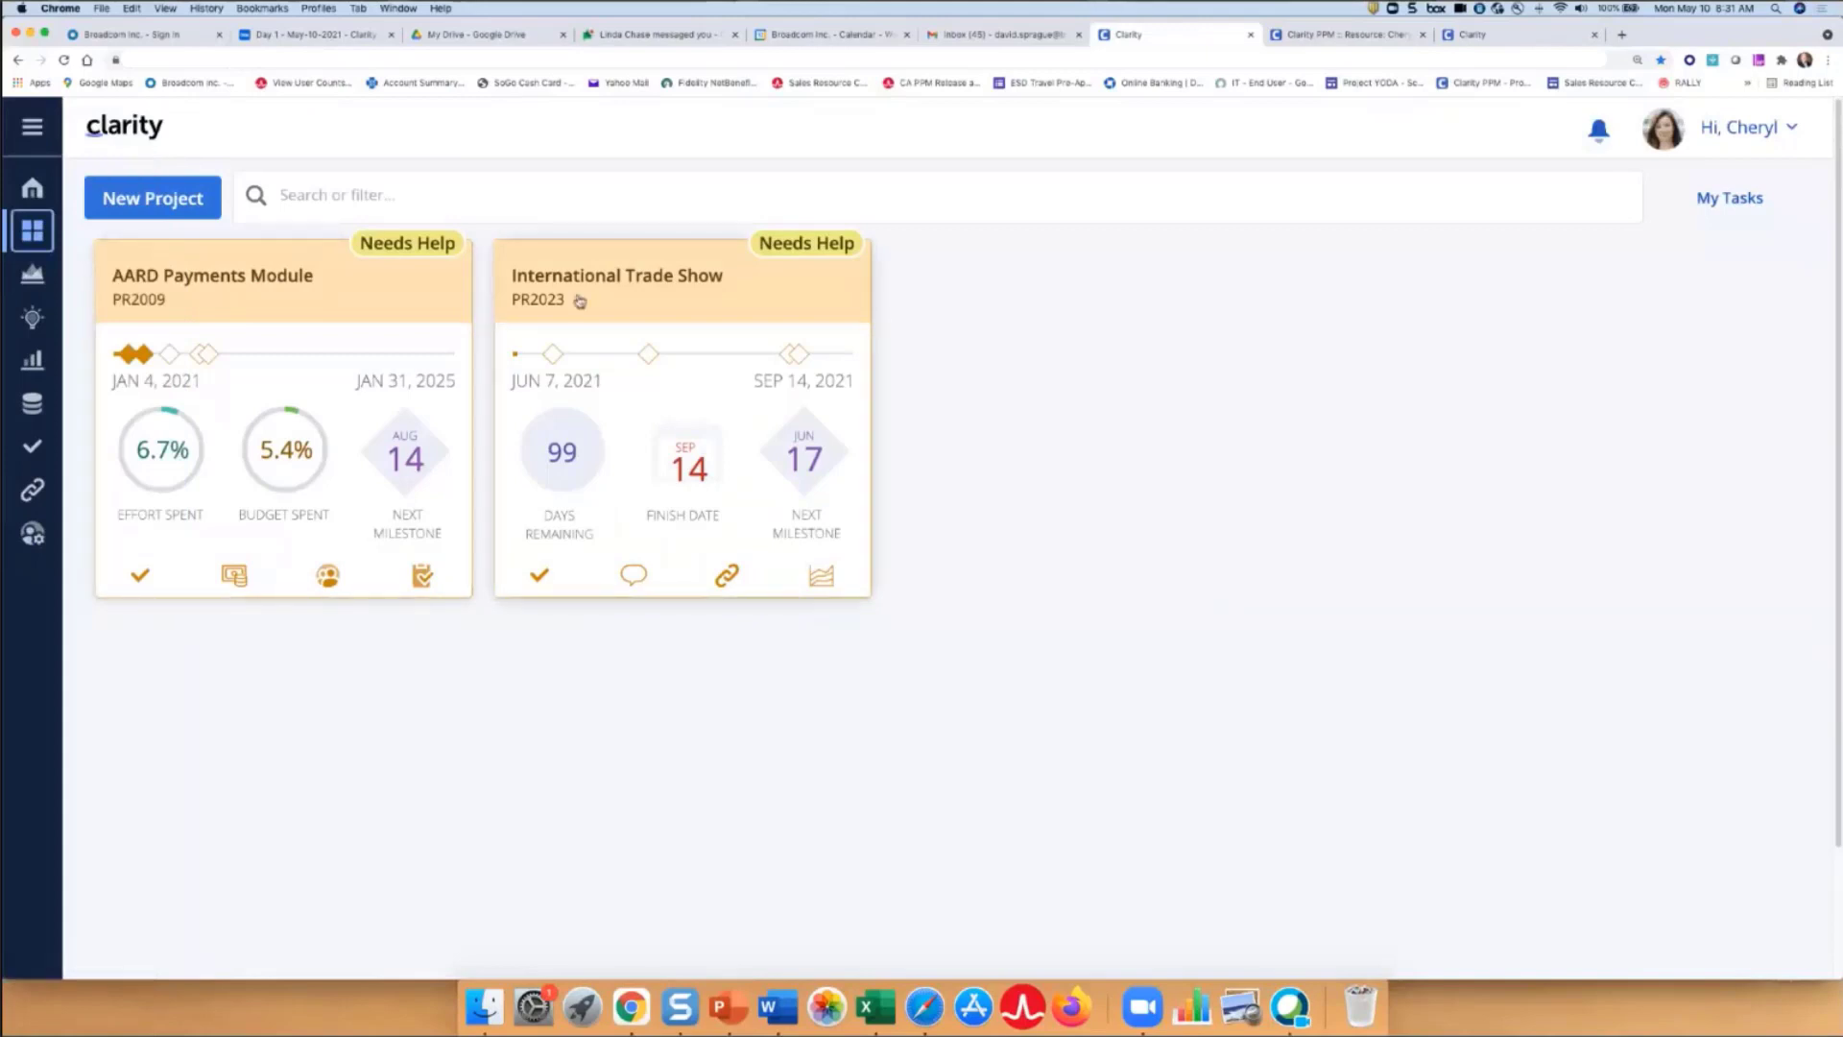
click(538, 579)
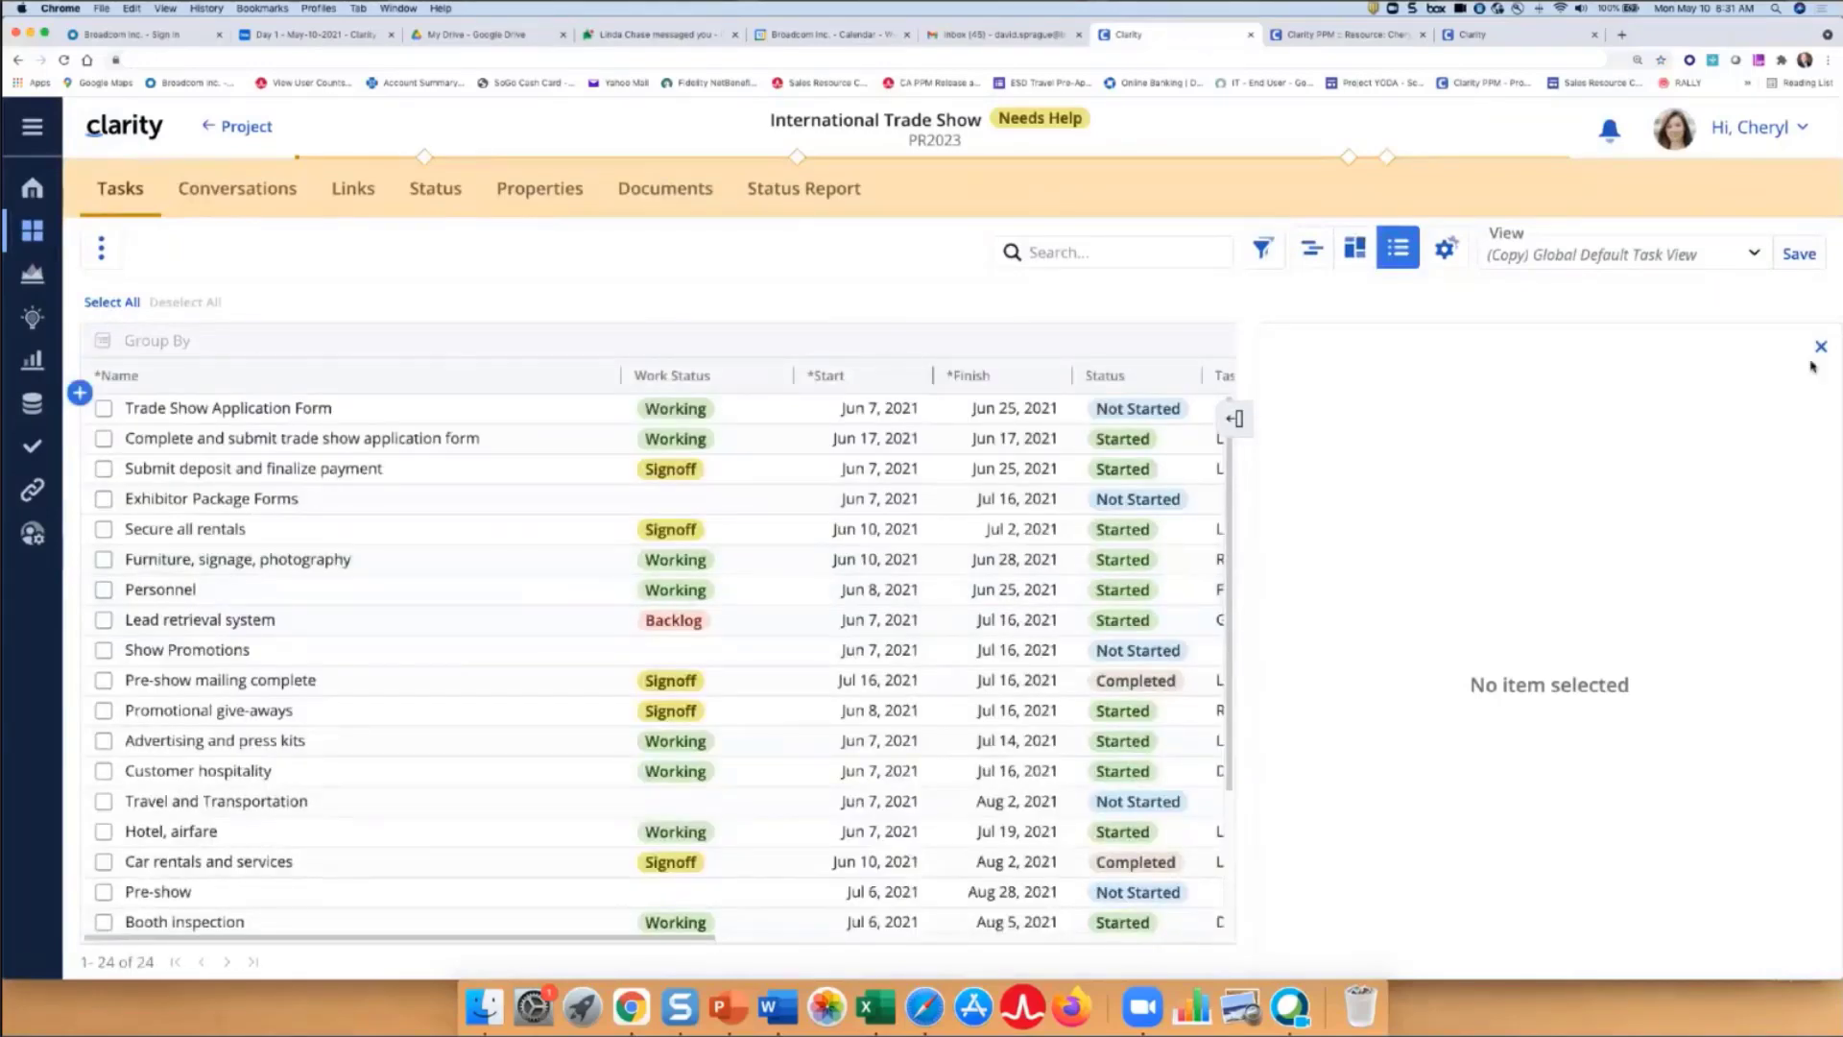
- Open the Trade Show Application Form task's To Do tab and expand it to a full window
click(1235, 419)
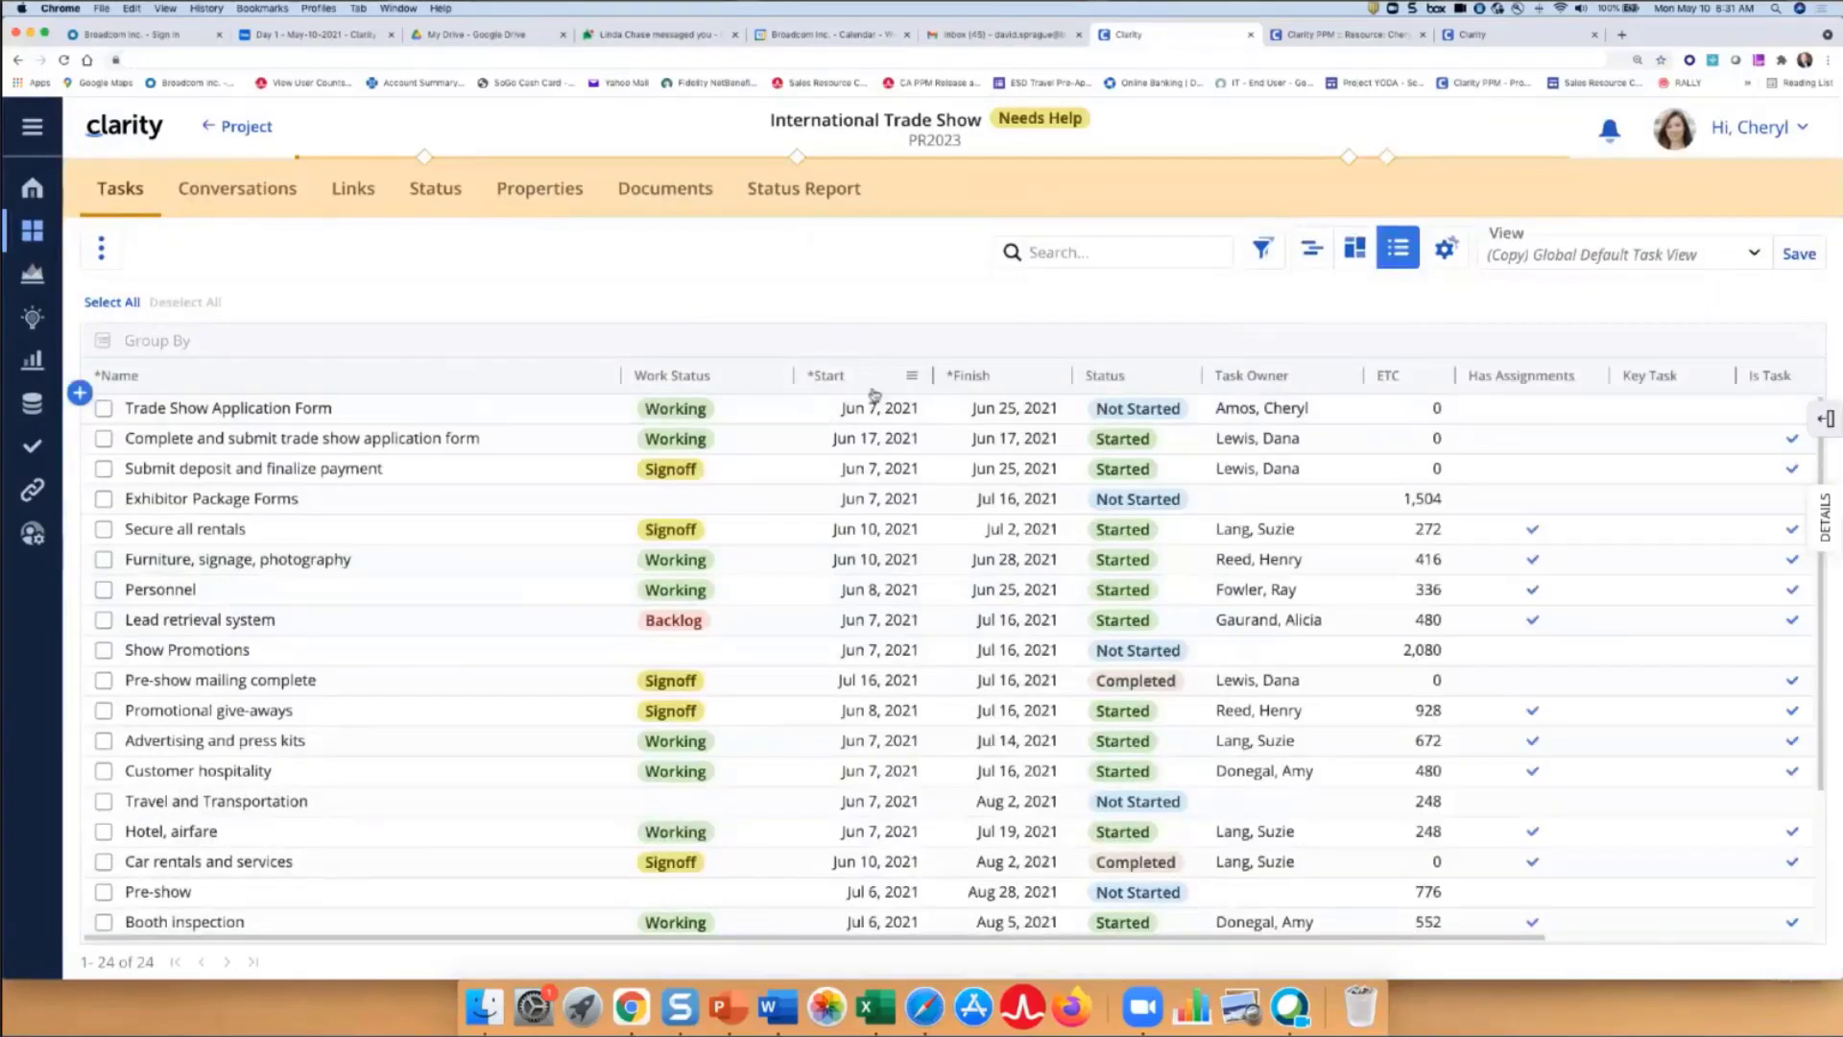
click(806, 416)
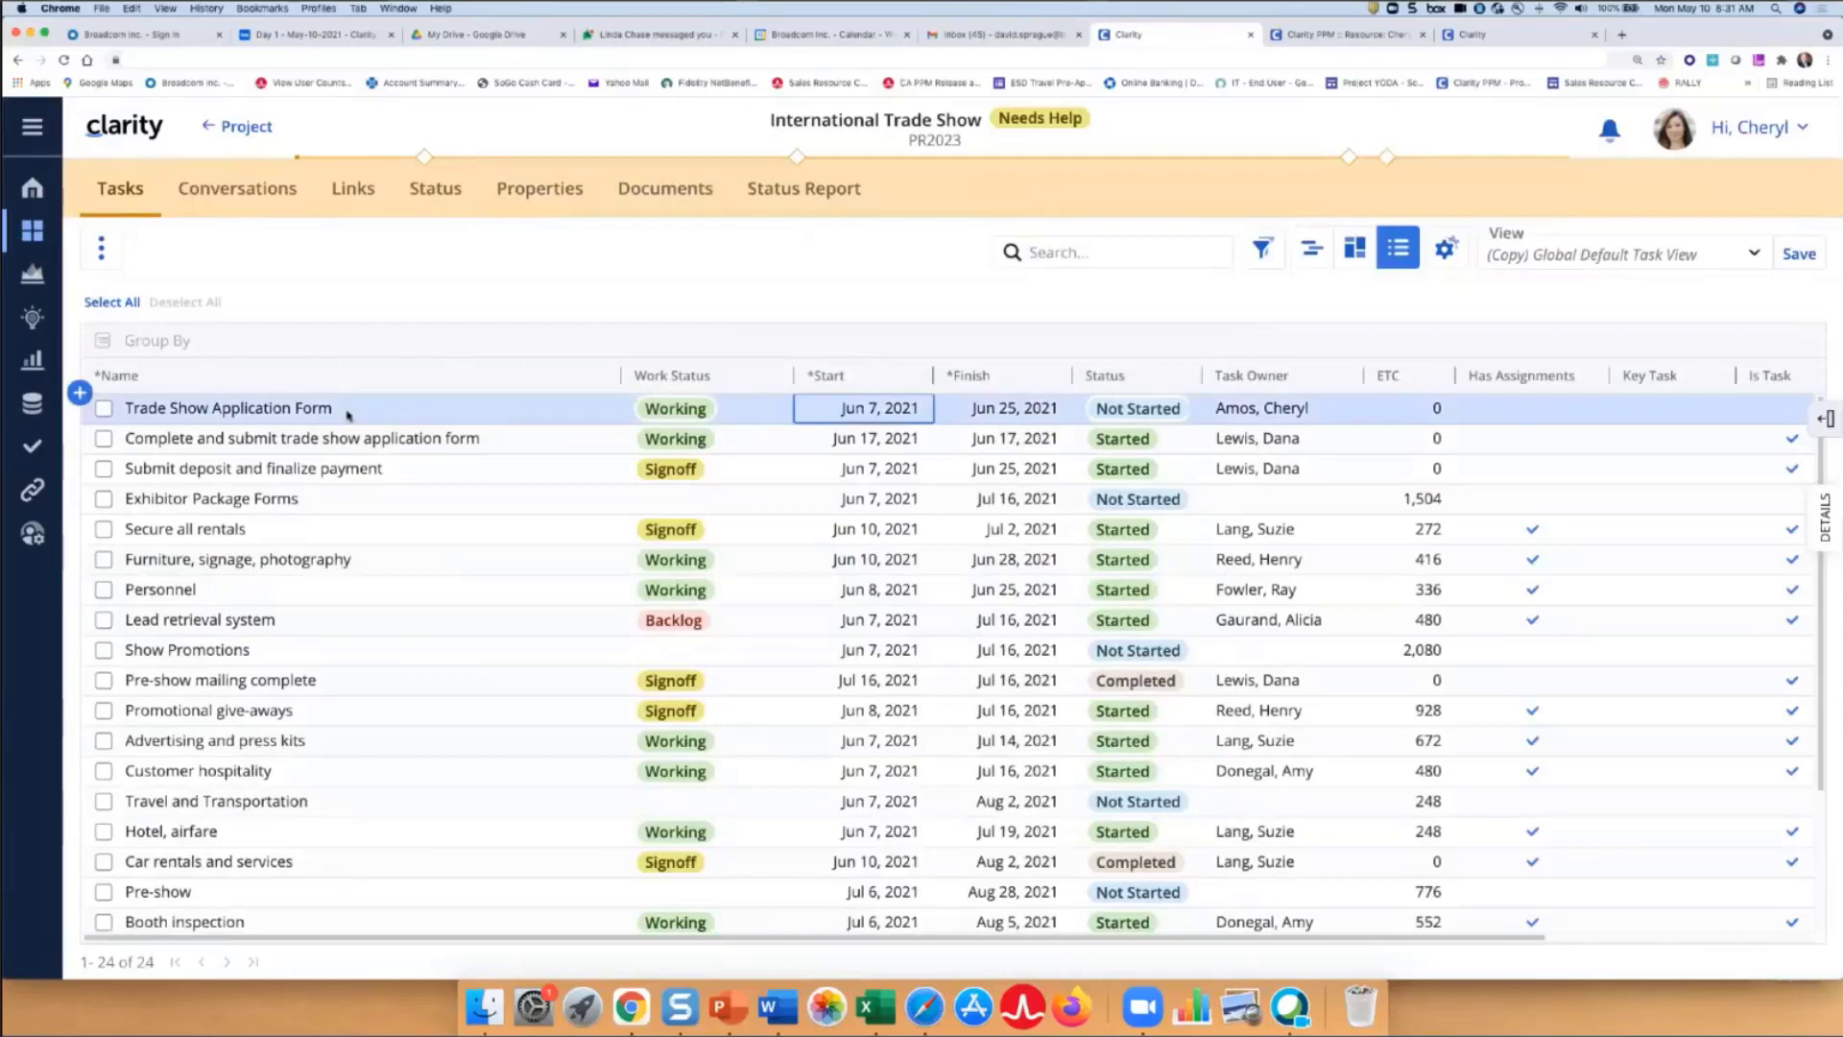
click(1826, 518)
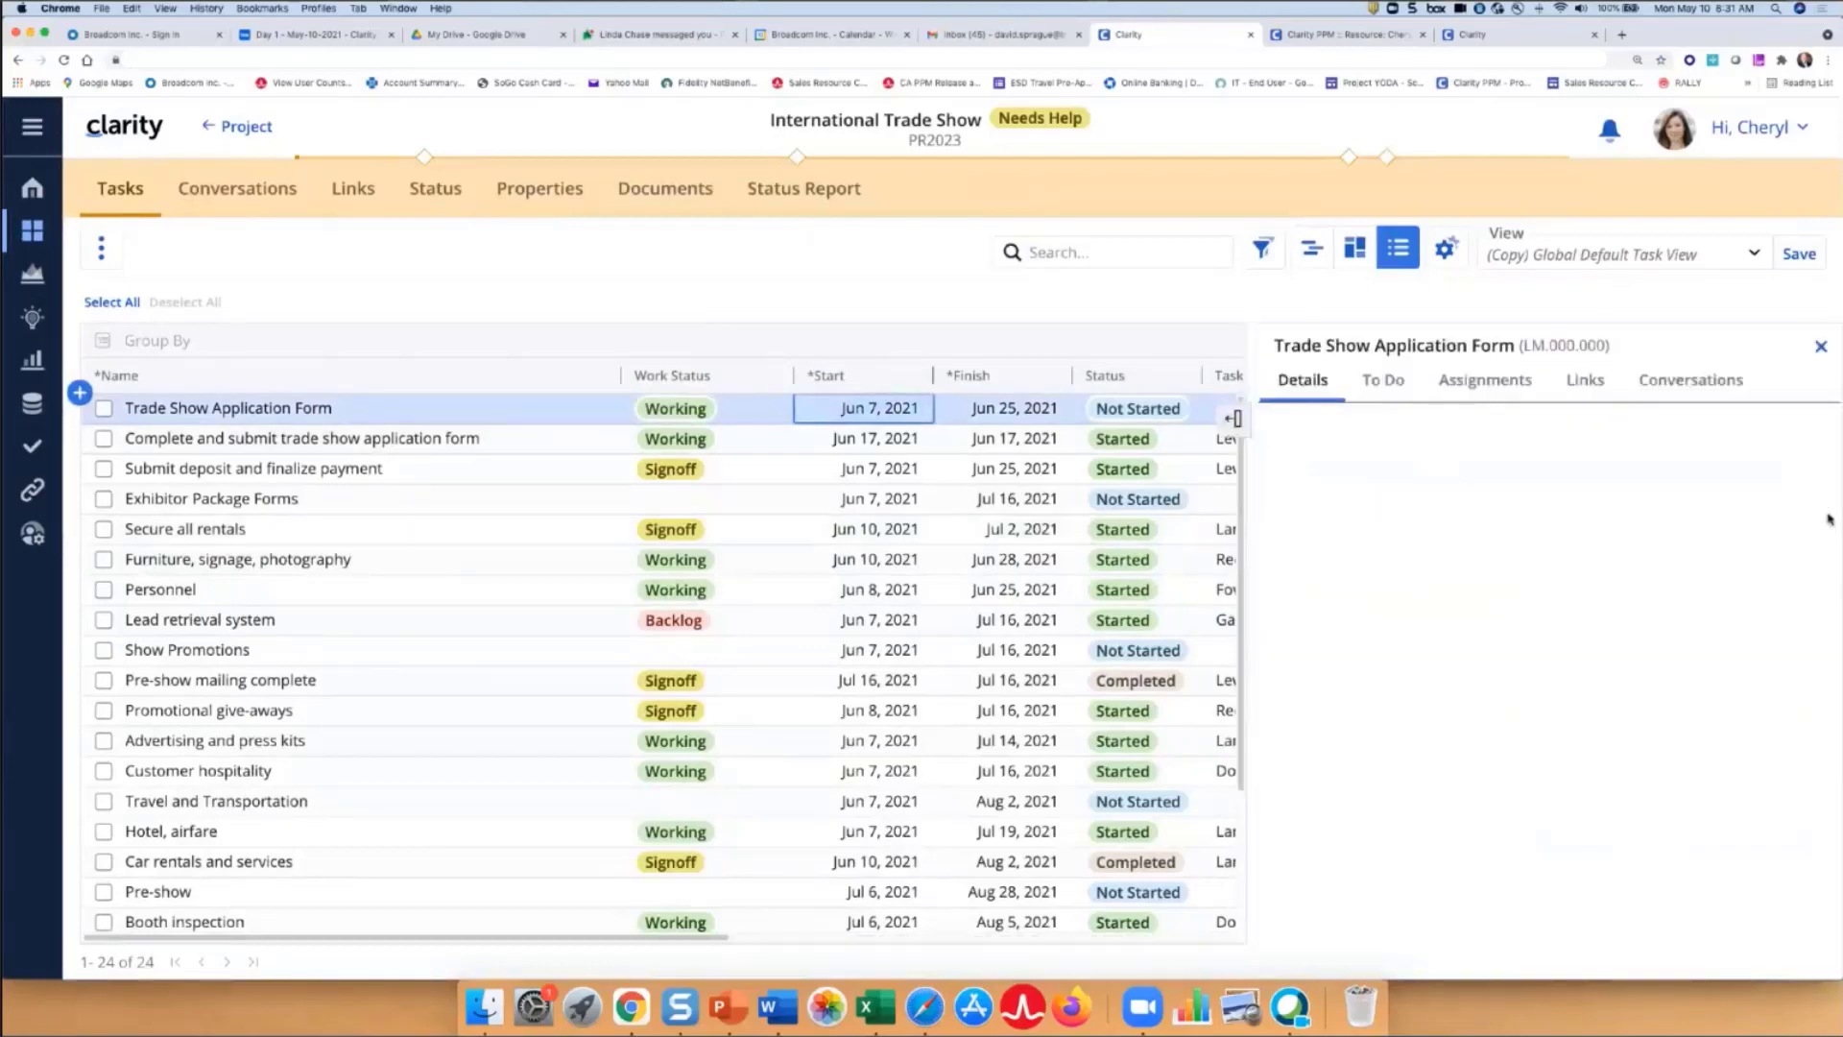
click(1399, 383)
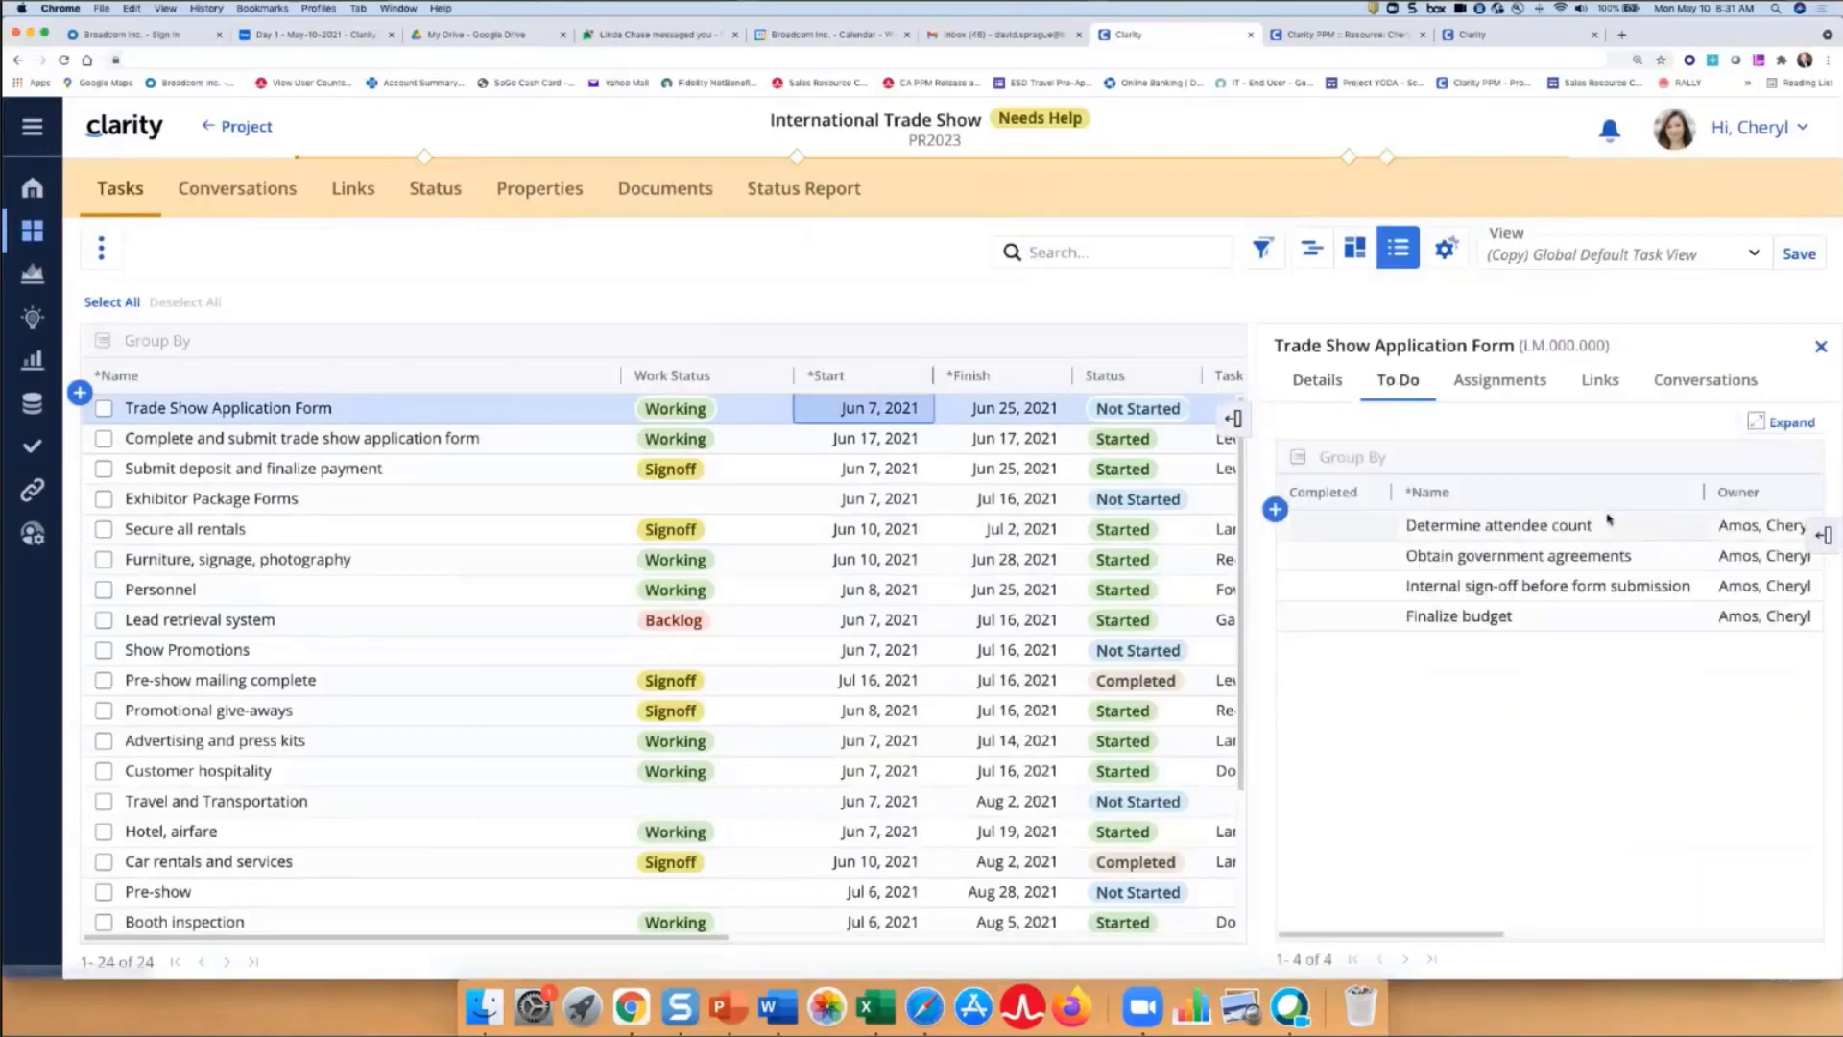
click(1827, 535)
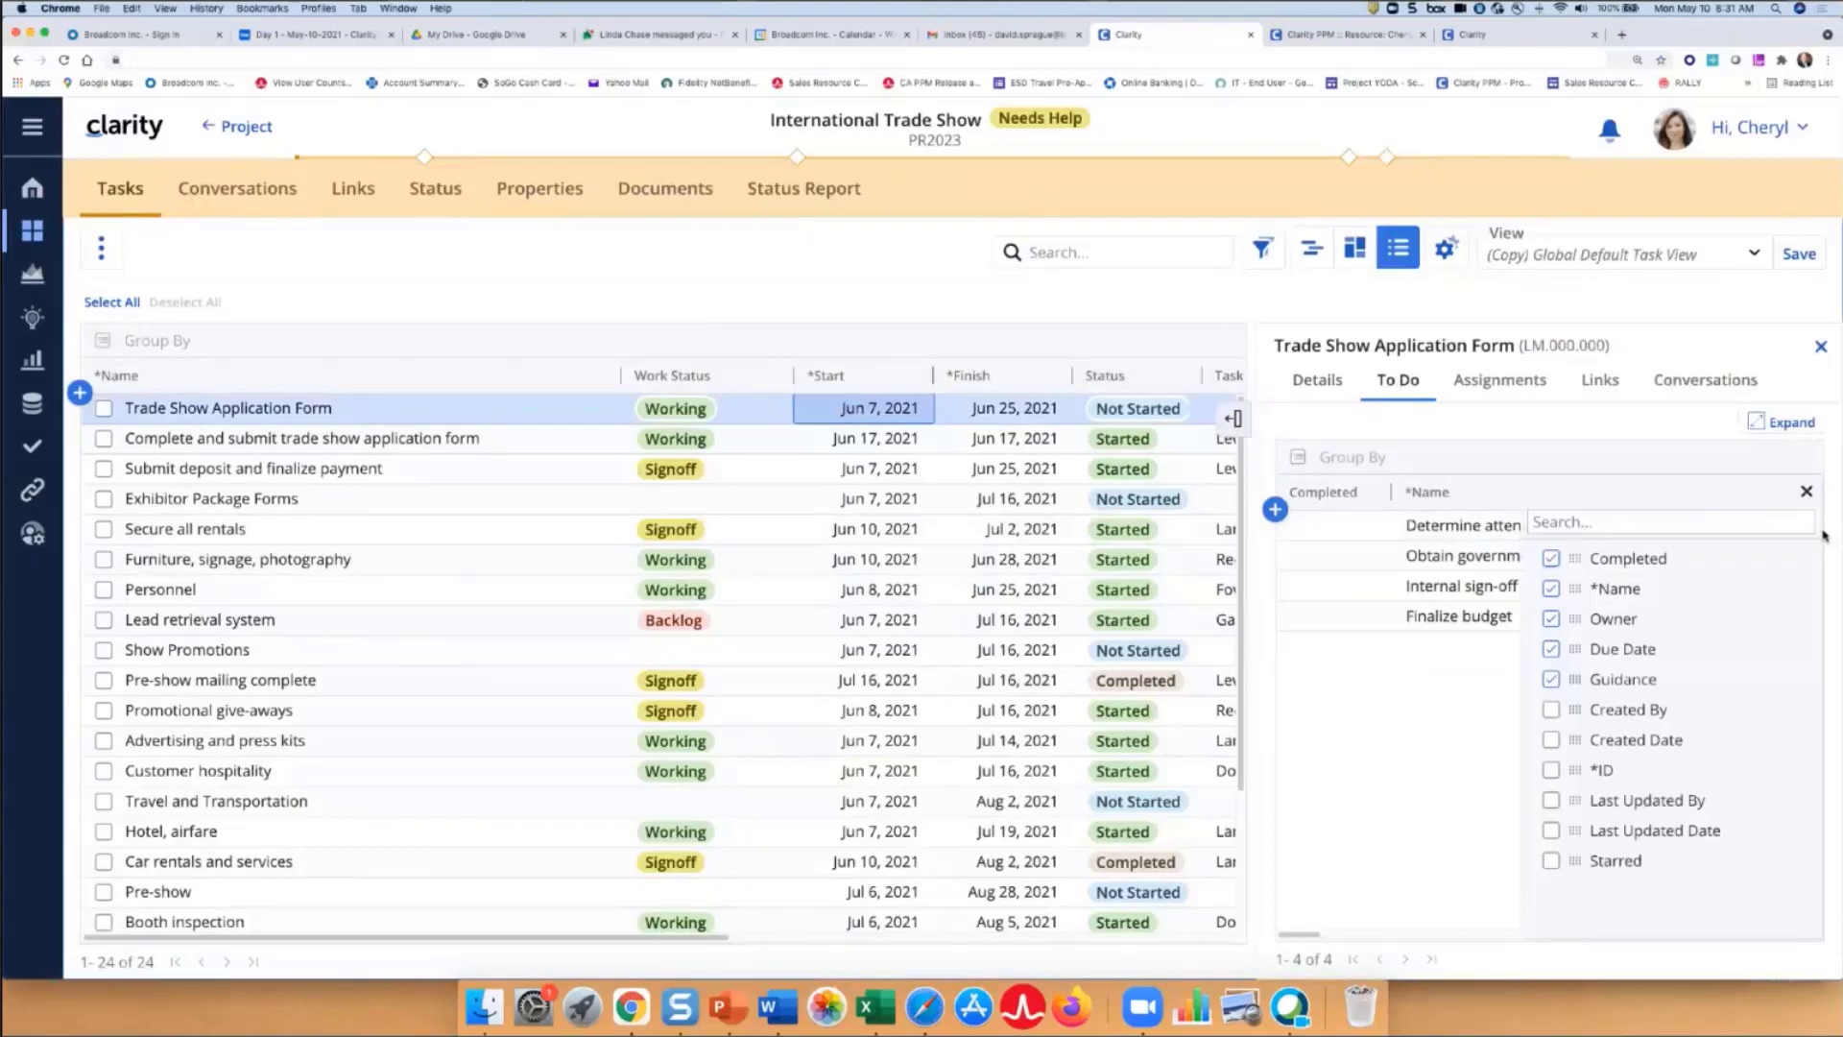
click(1806, 491)
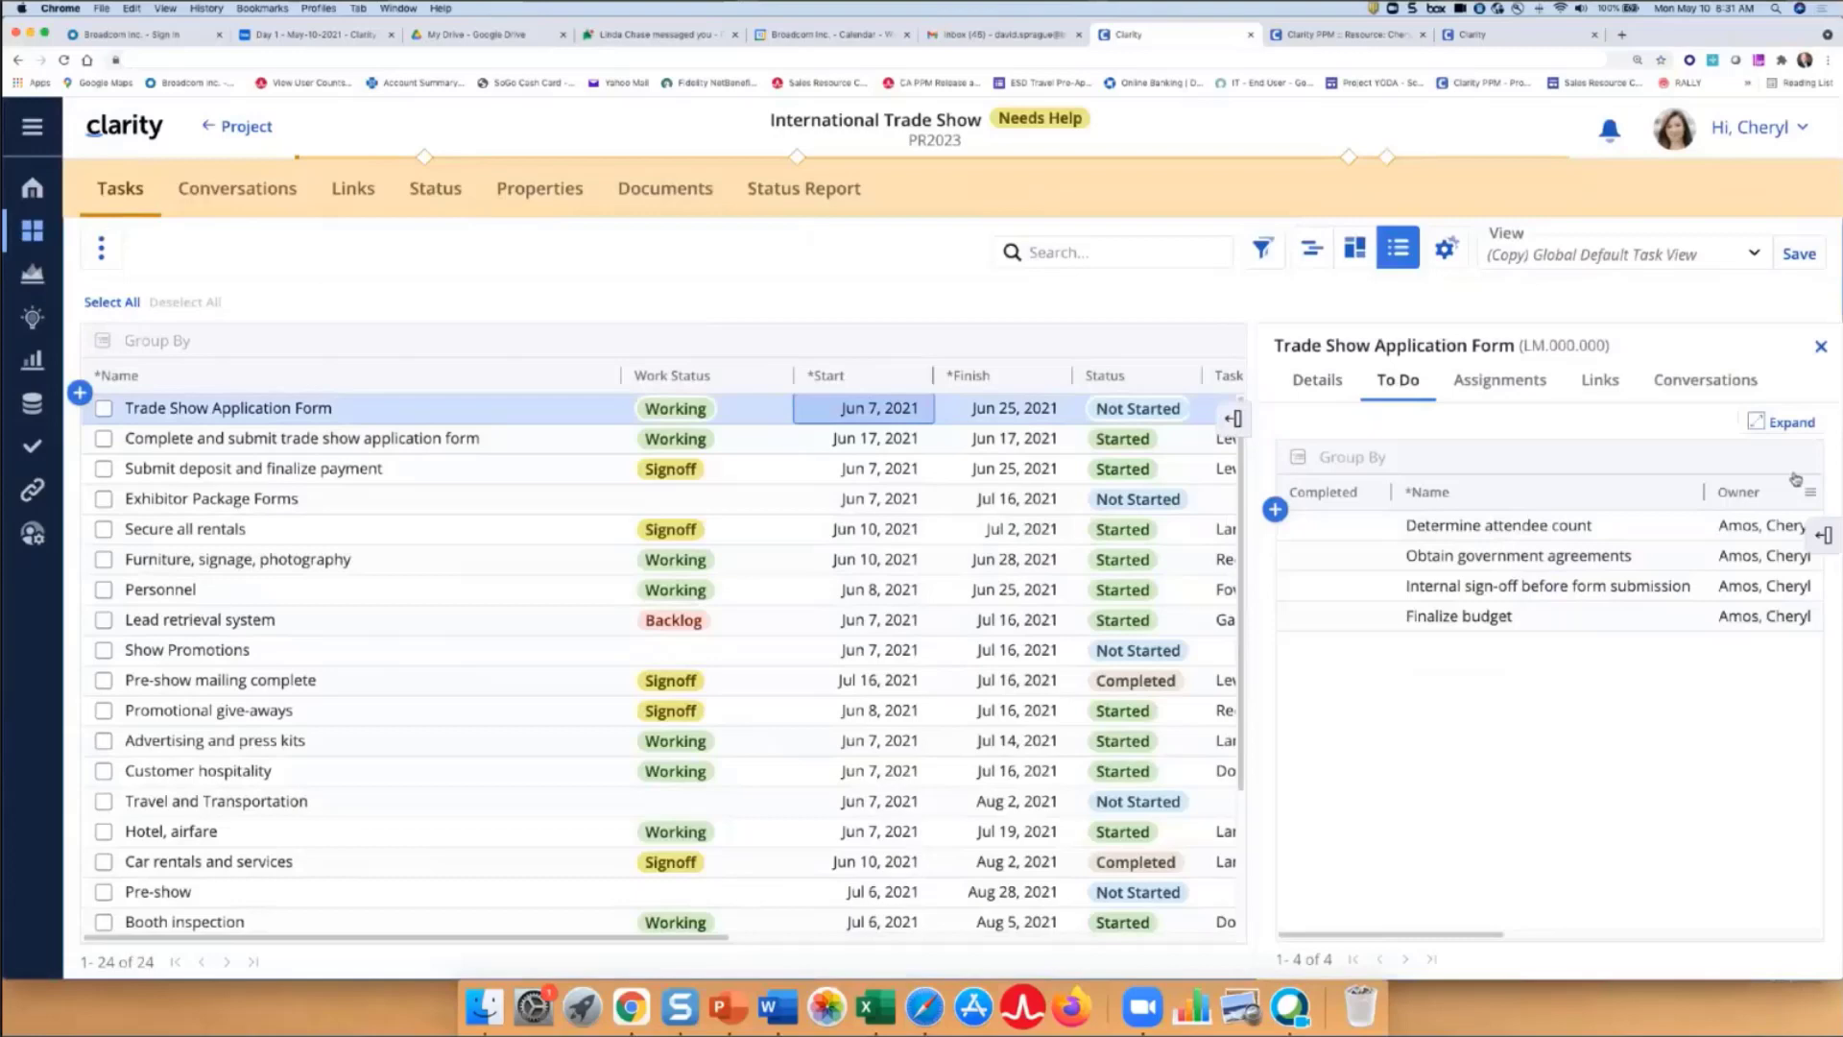
click(1782, 424)
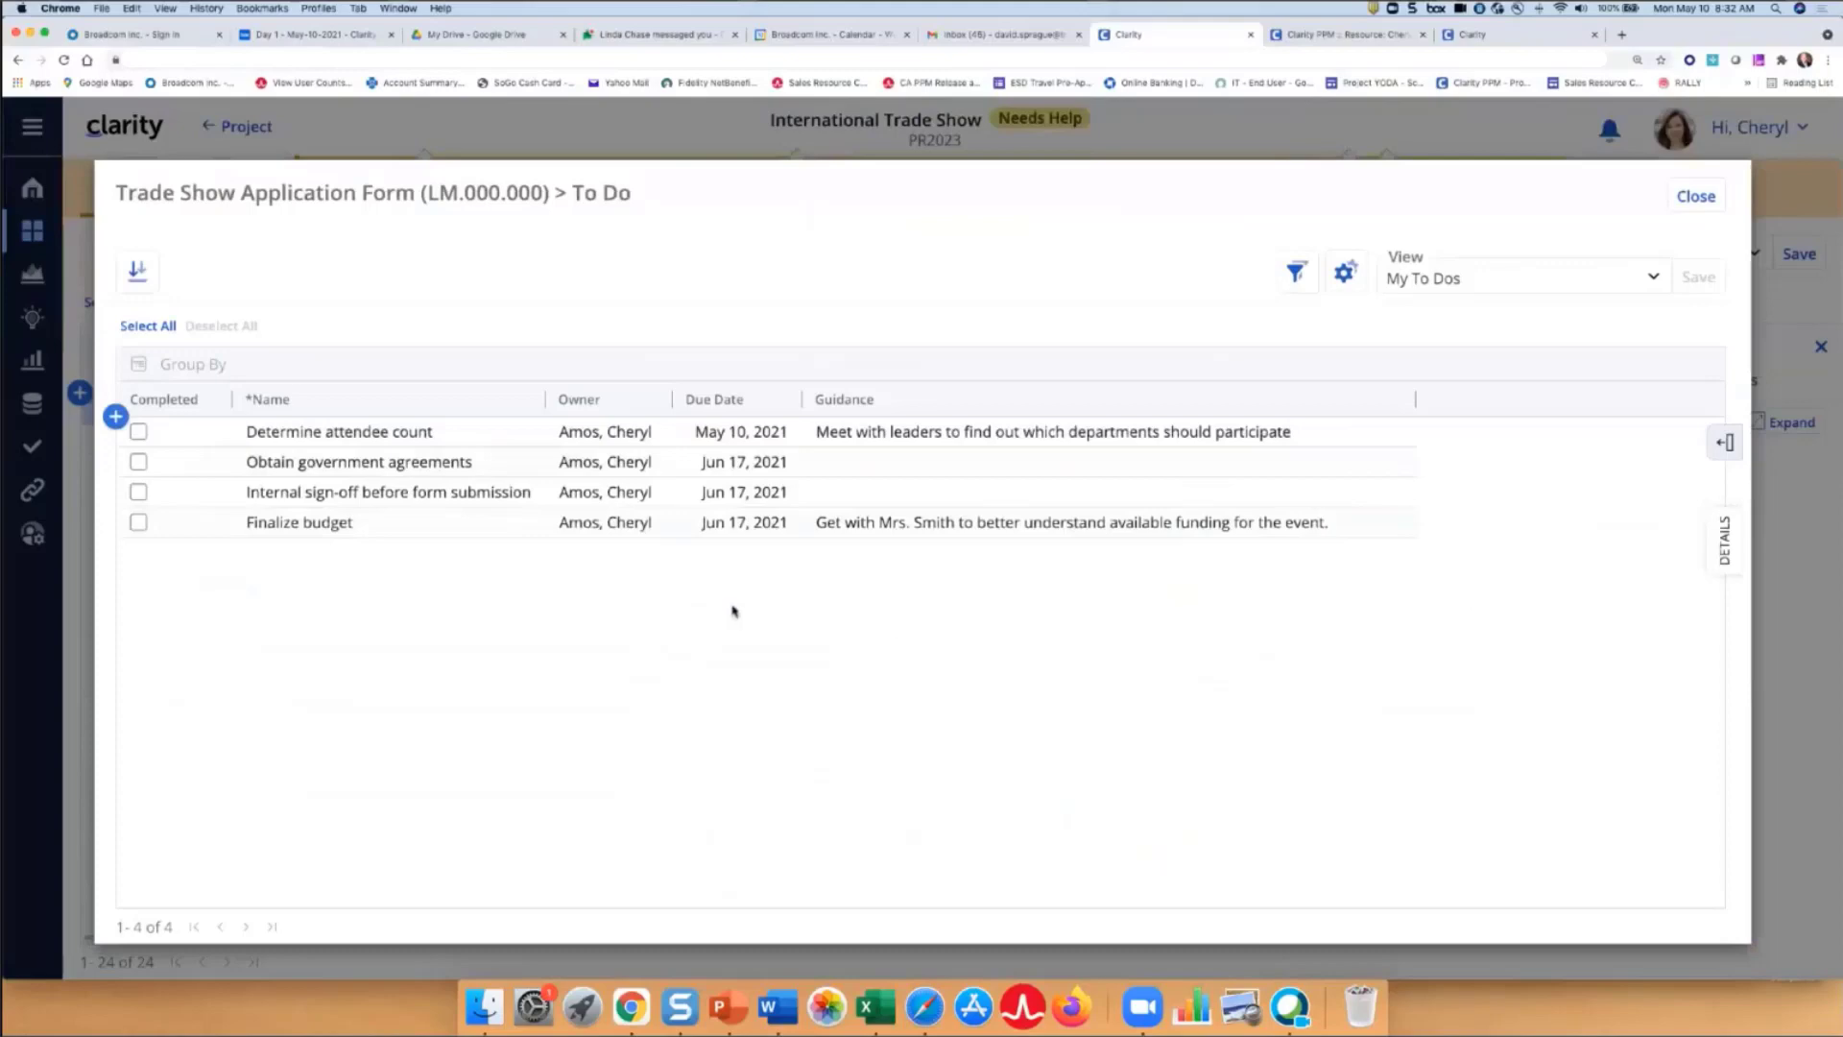
- Move the Completed column after Name, mark 'Determine attendee count' completed, and save the My To Dos view
drag(188, 410, 416, 415)
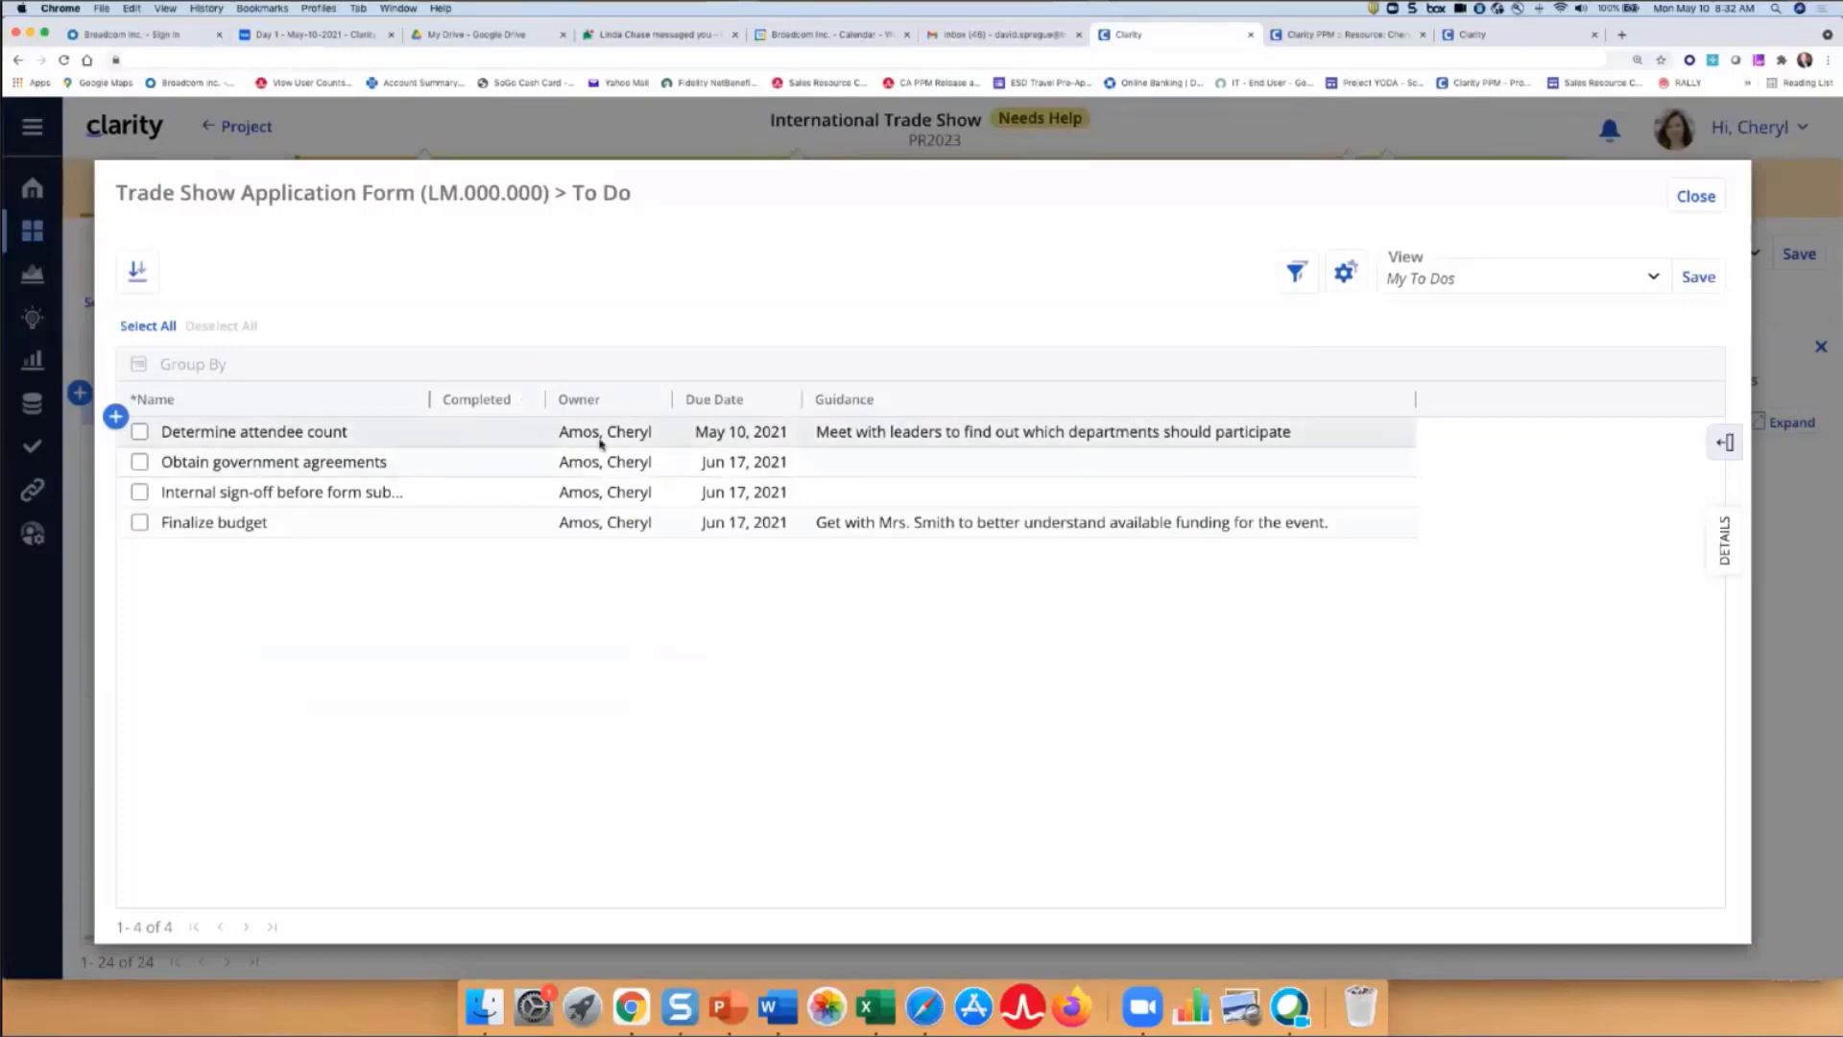
click(484, 434)
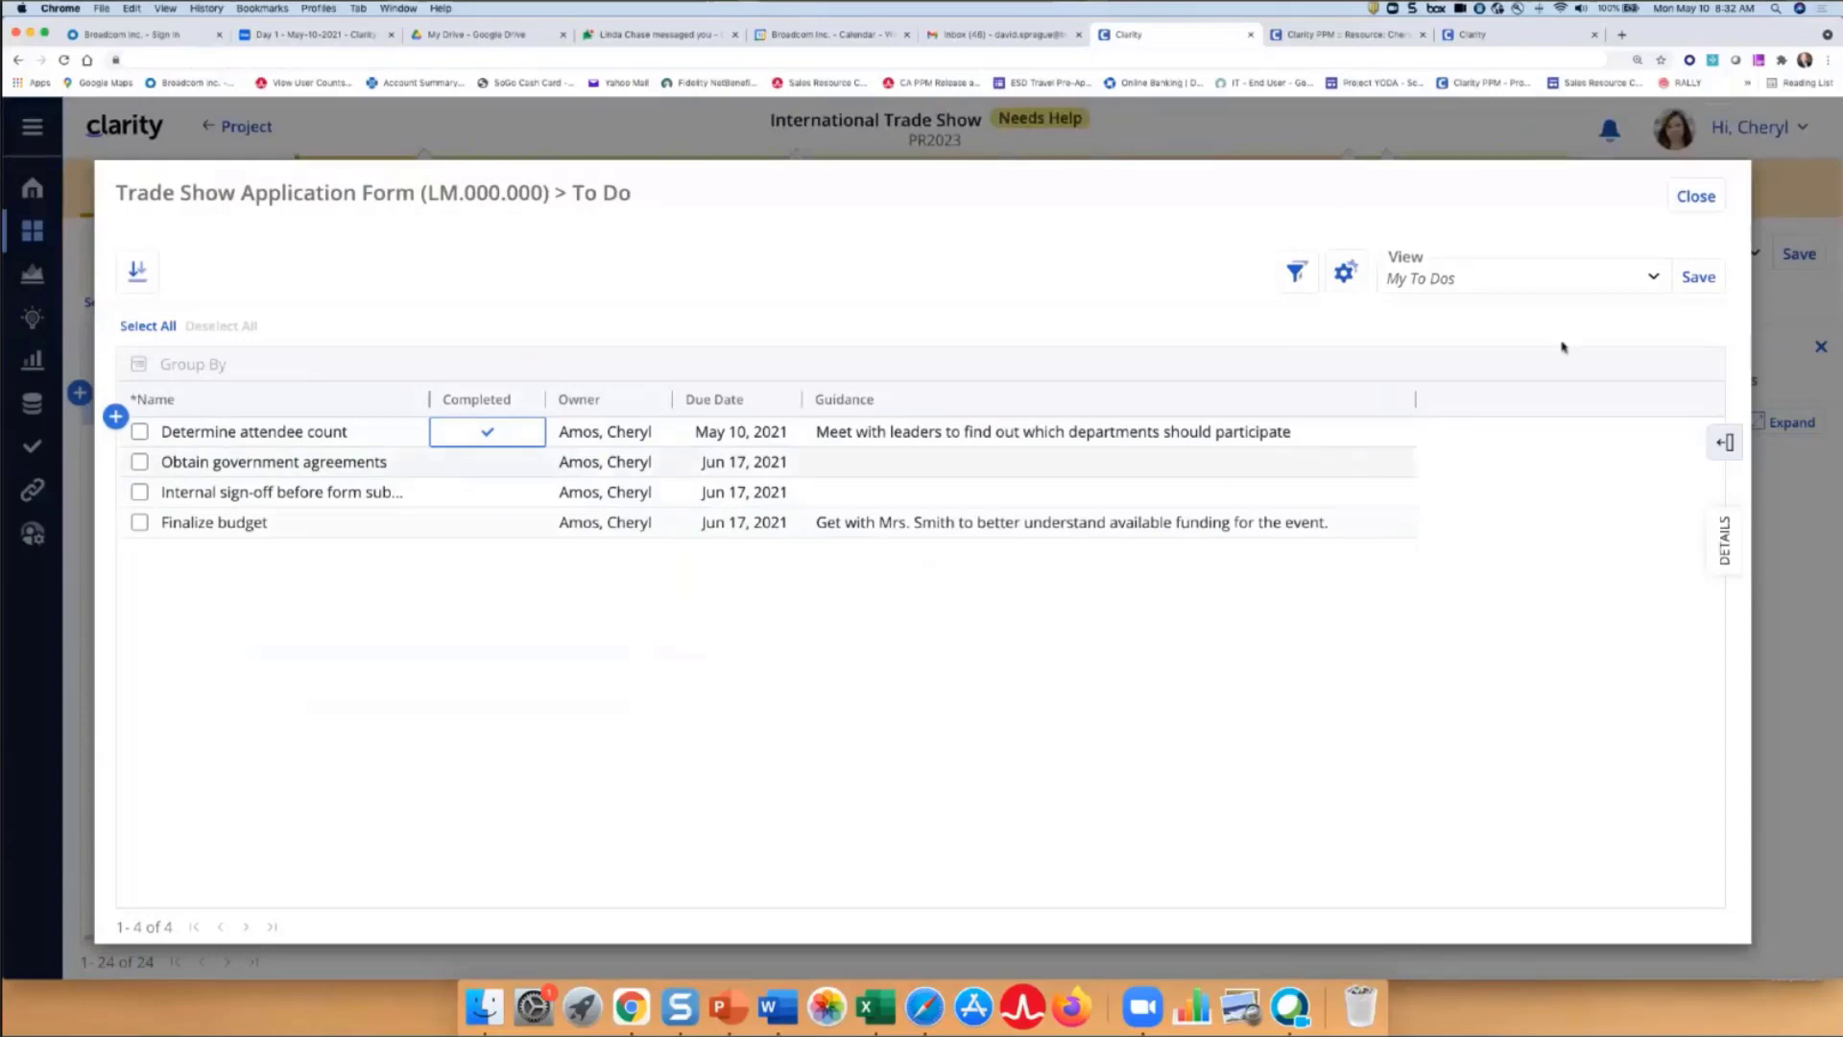
click(1655, 280)
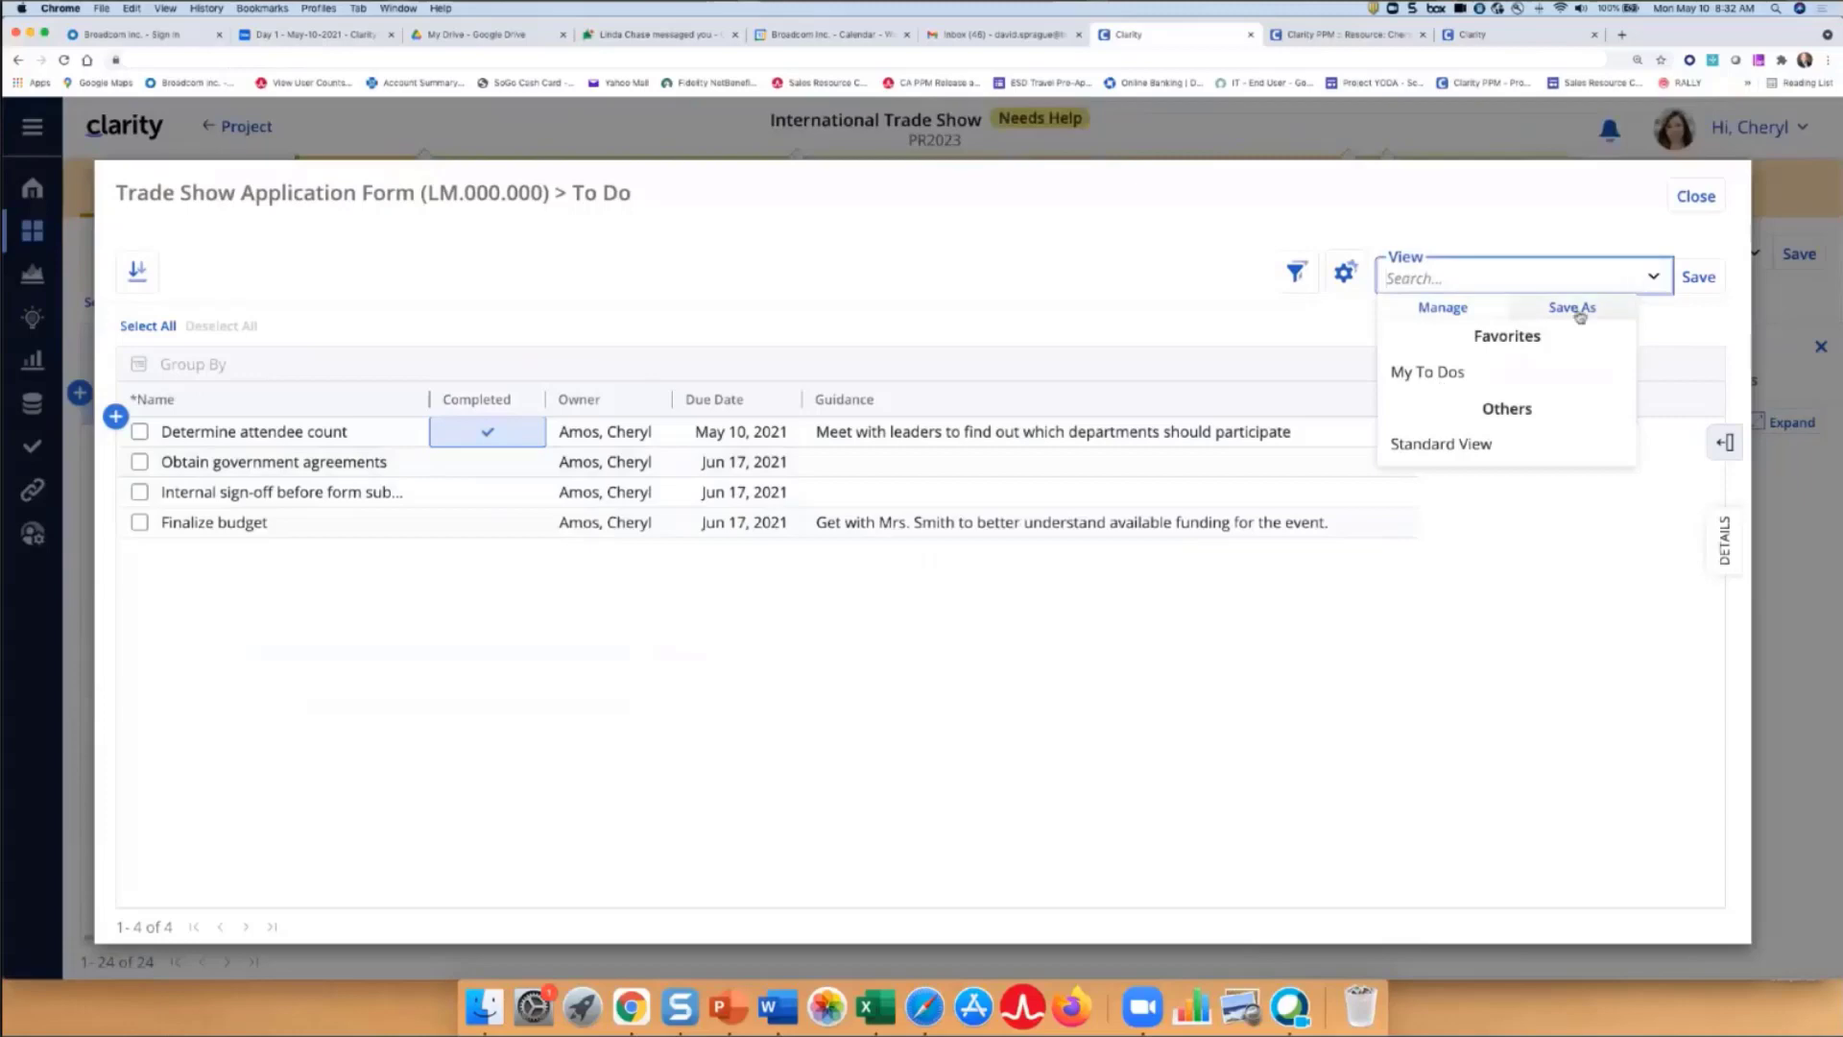
click(1705, 279)
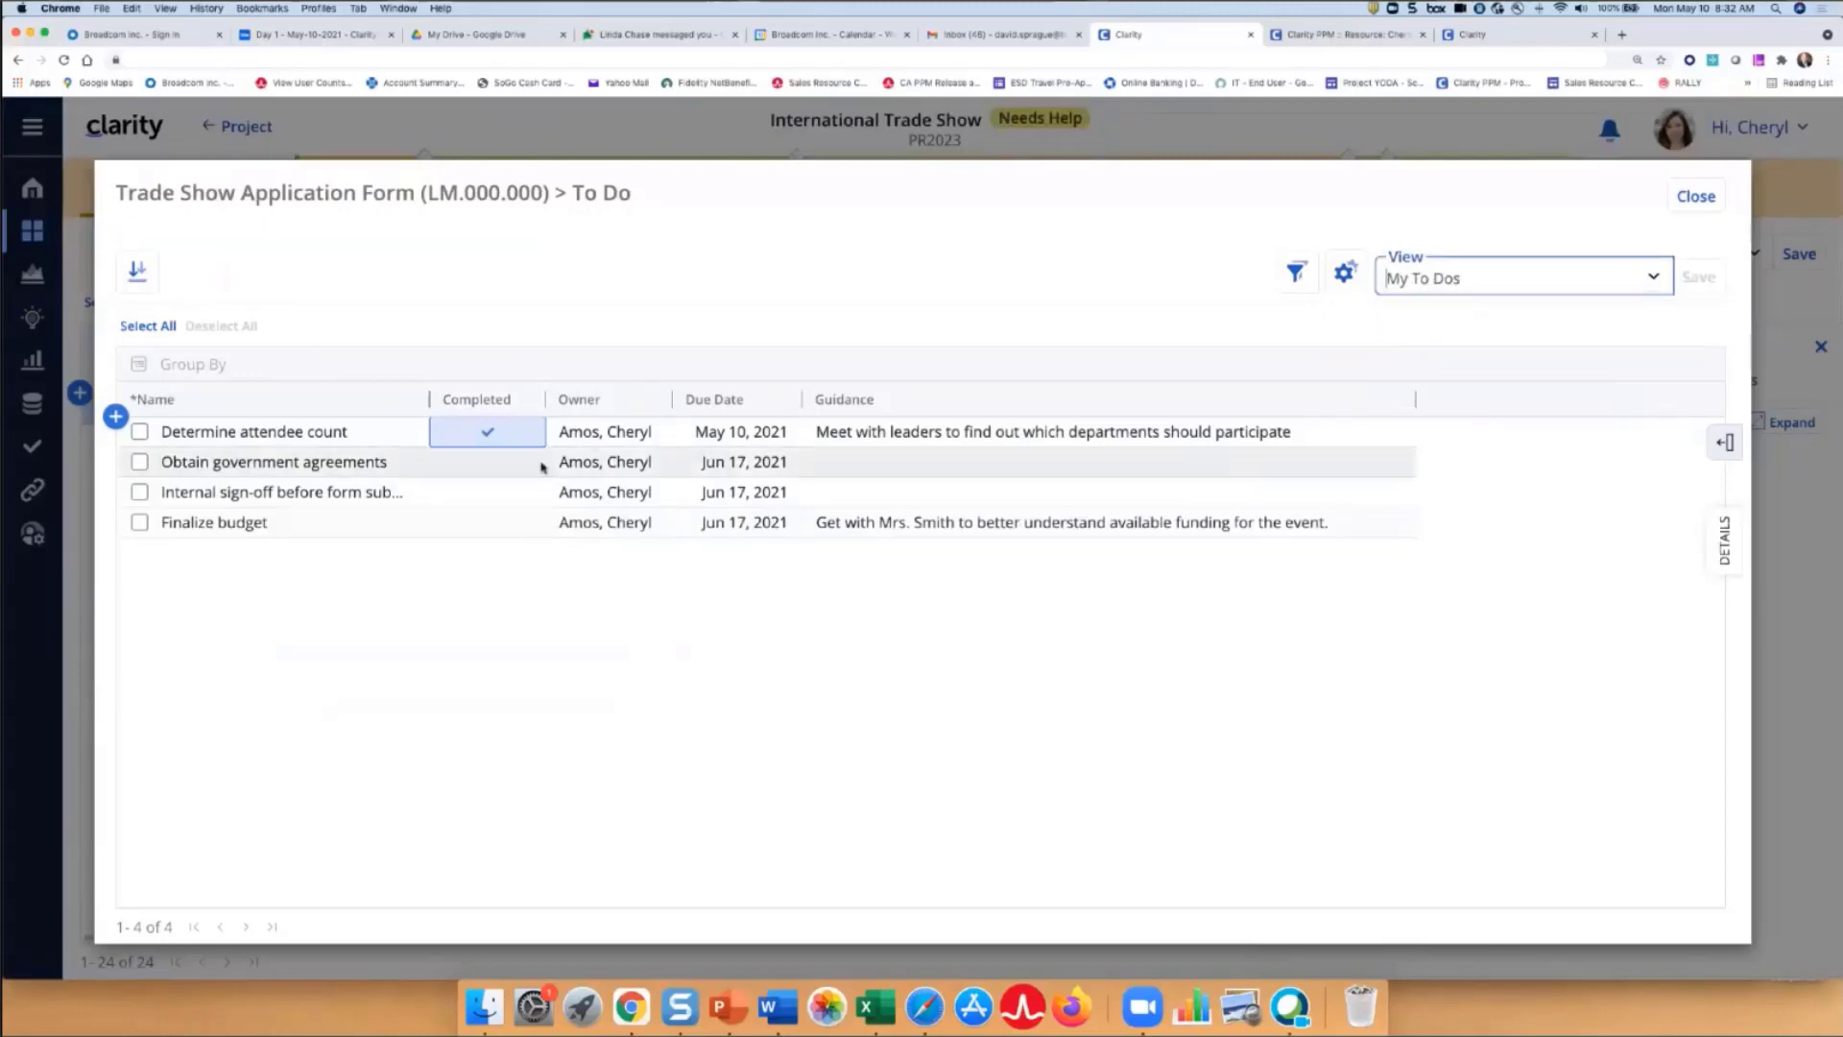
mouse_move(535, 471)
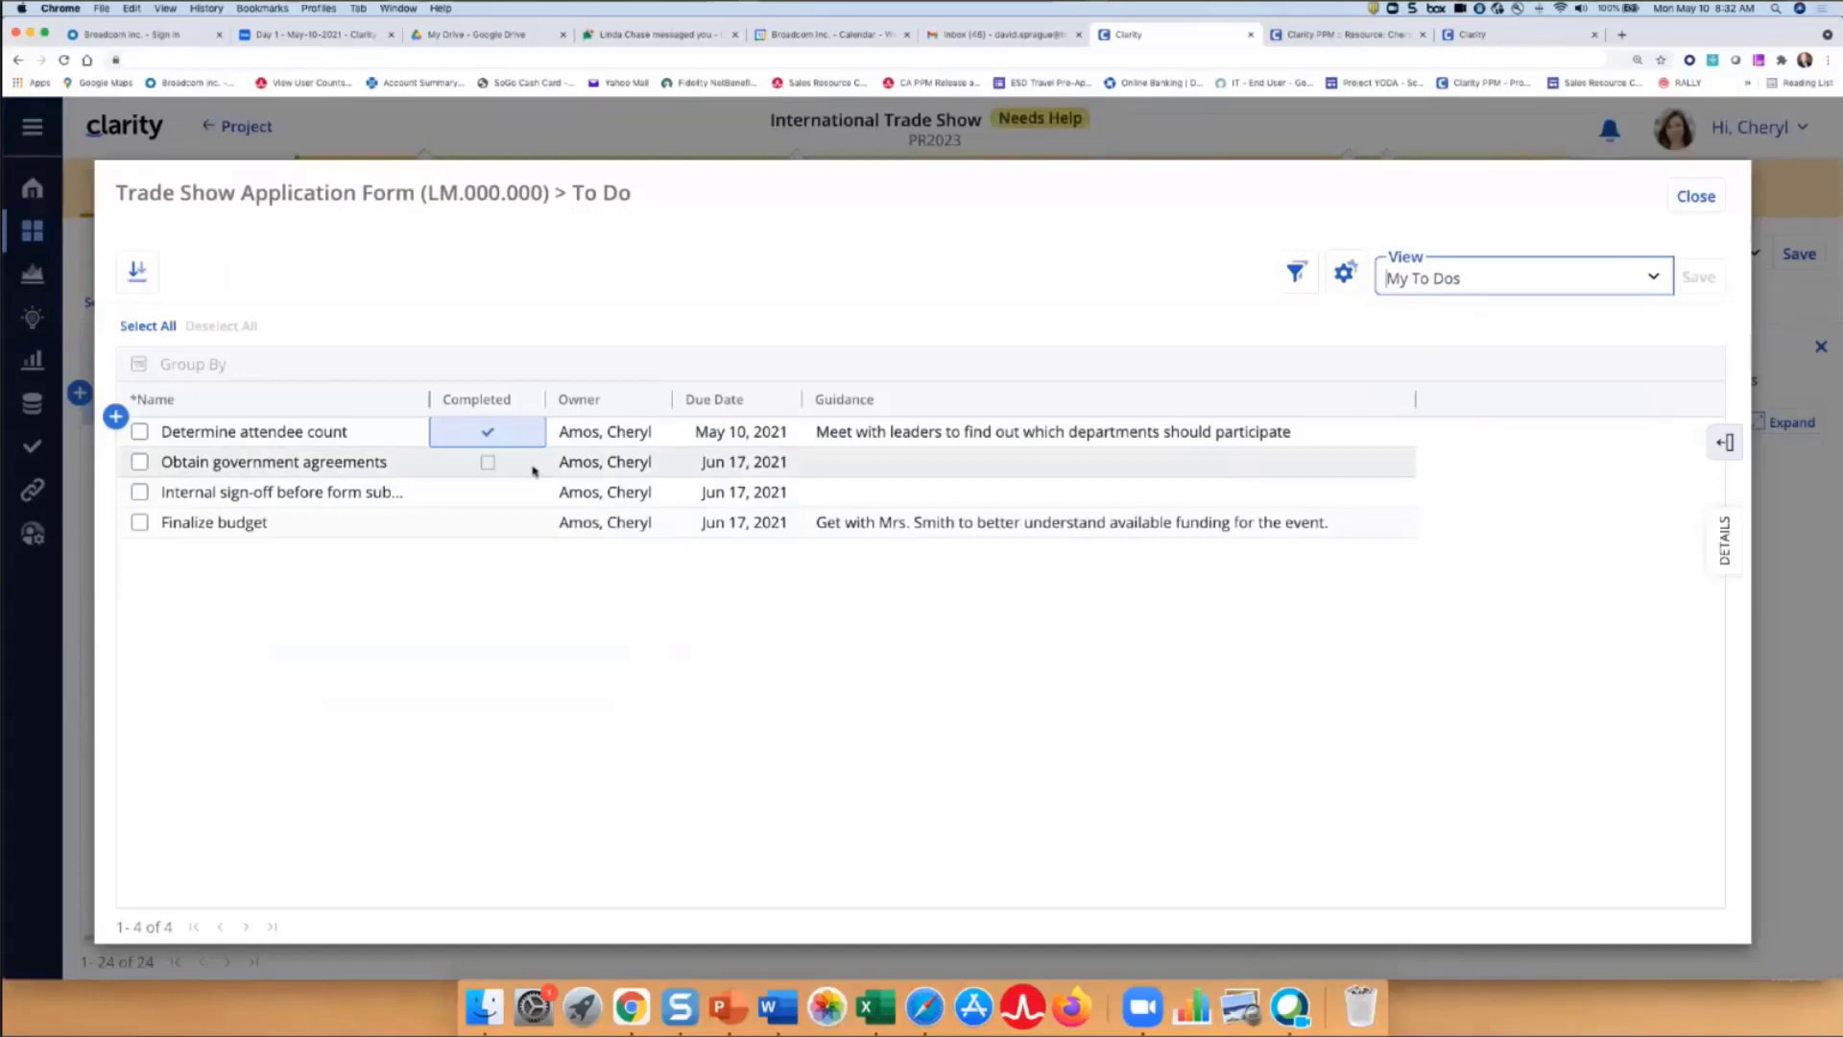